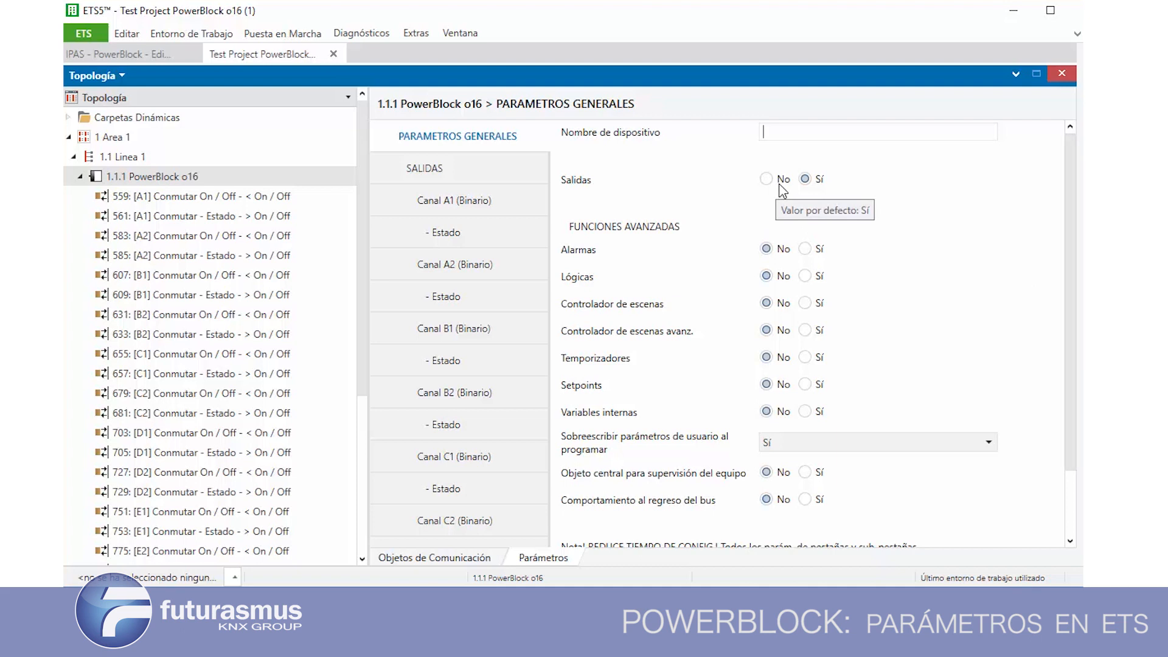
Disable the device's Salidas in the general parameters, then enable them again
left_click(783, 181)
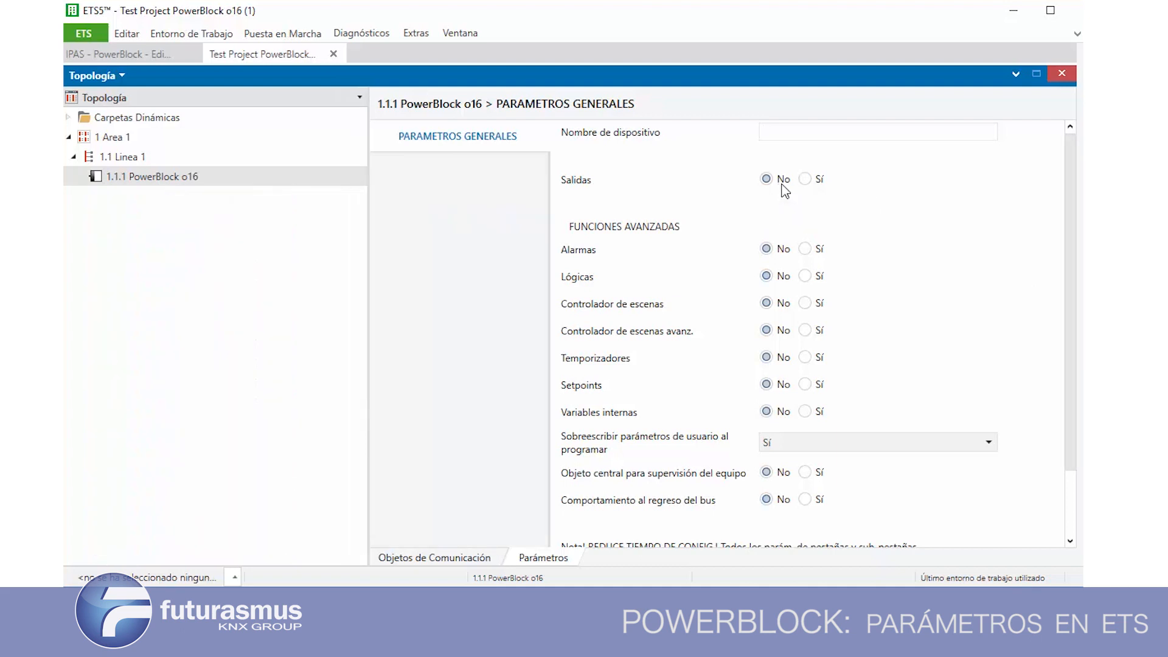
left_click(806, 180)
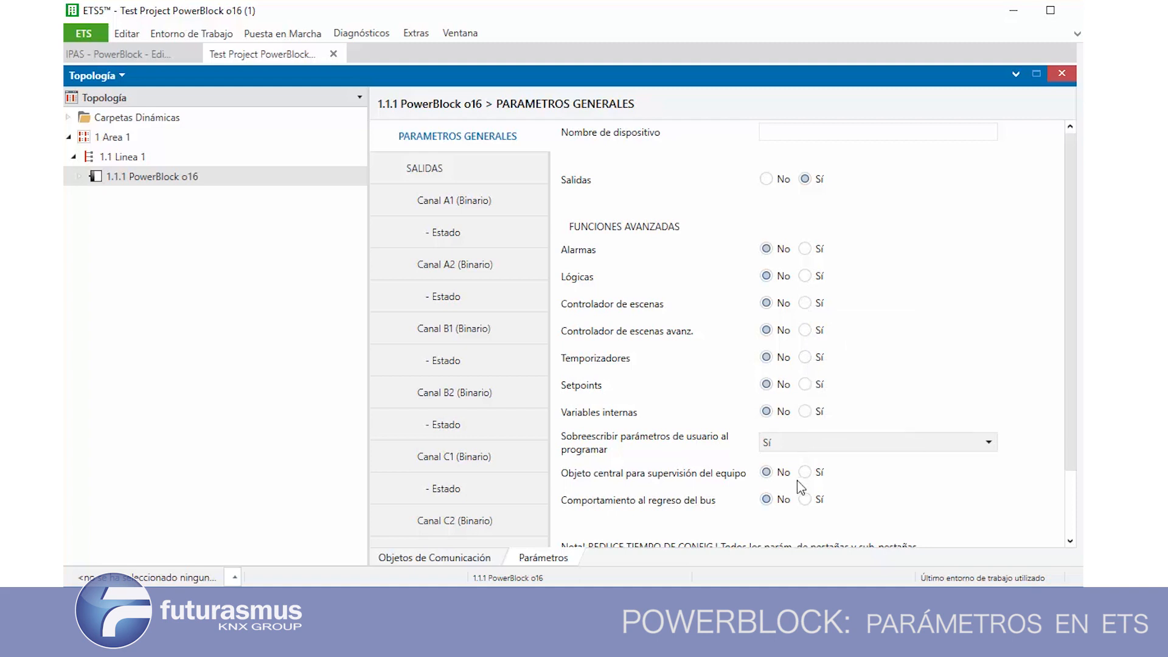
left_click(804, 443)
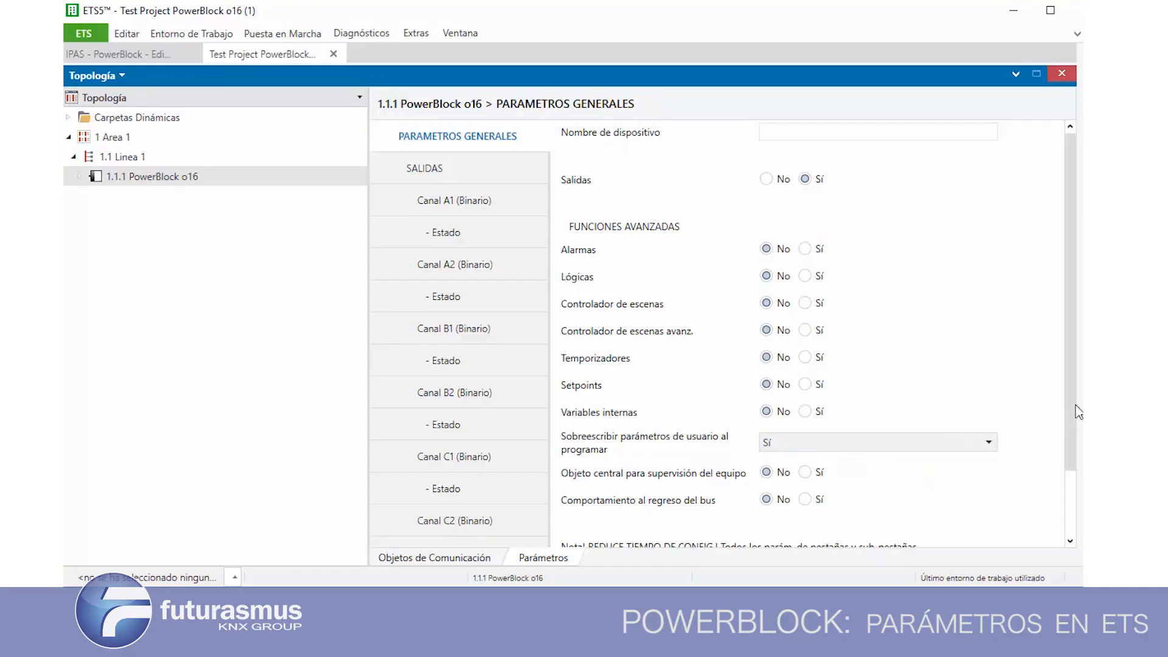
Enable Objeto central para supervisión del equipo in the general parameters
left_click_drag(1068, 415, 1064, 494)
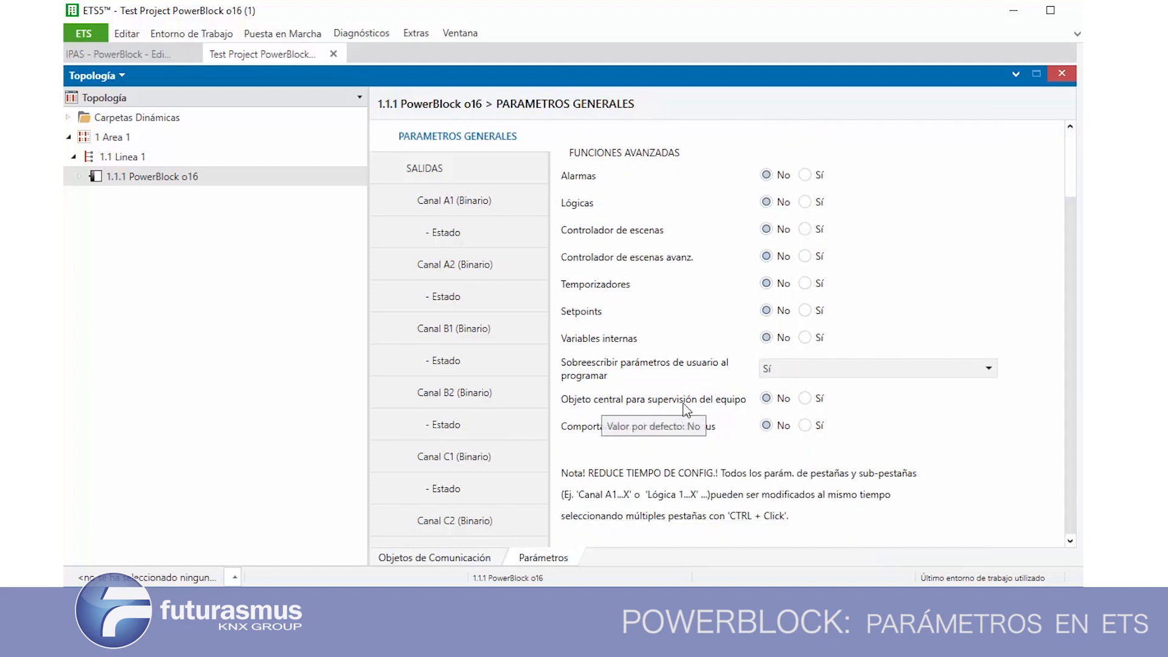
left_click(806, 399)
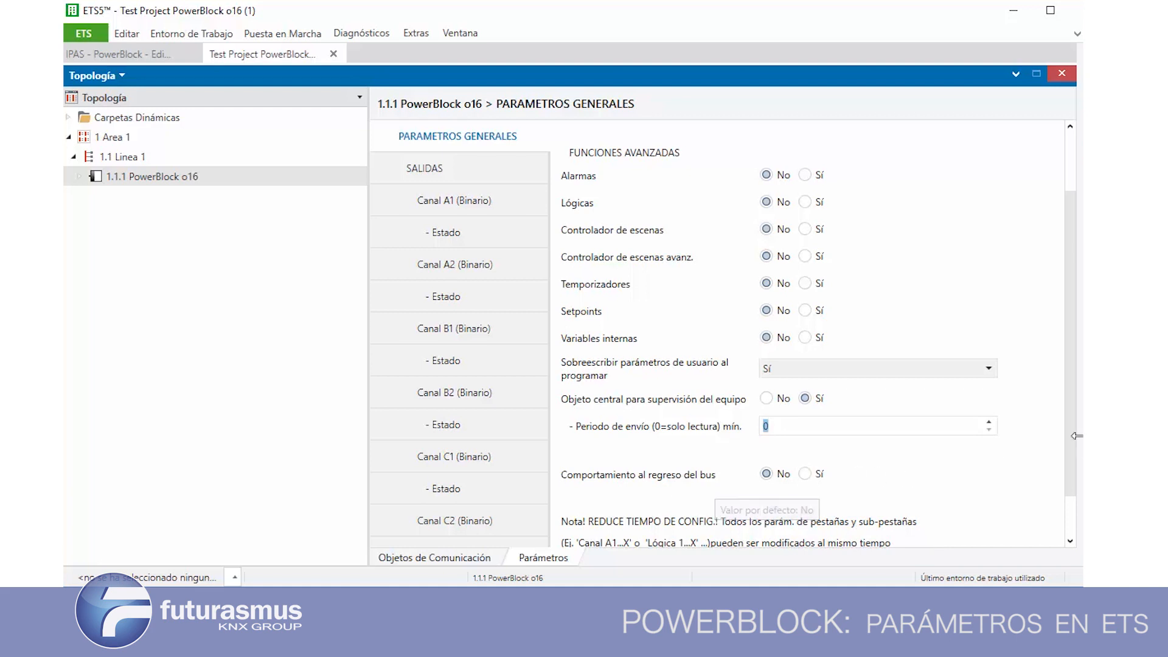
left_click_drag(1068, 443, 1068, 481)
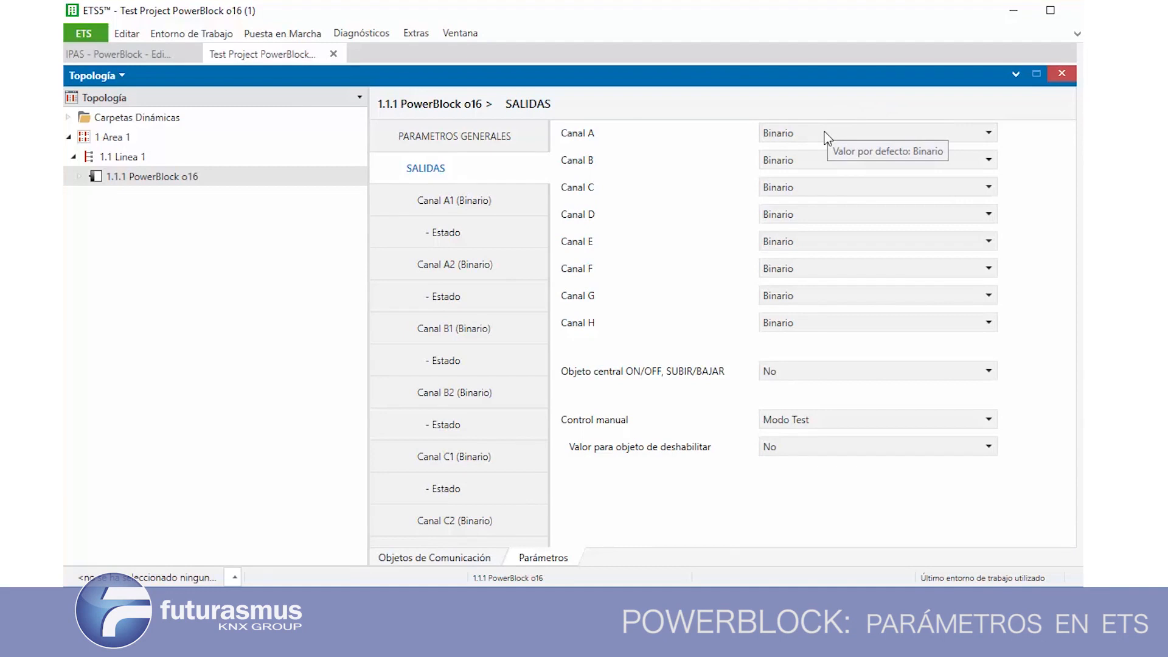
Review the function options for Canal A under SALIDAS and examine the PowerBlock o16's communication objects in the topology tree
left_click(794, 141)
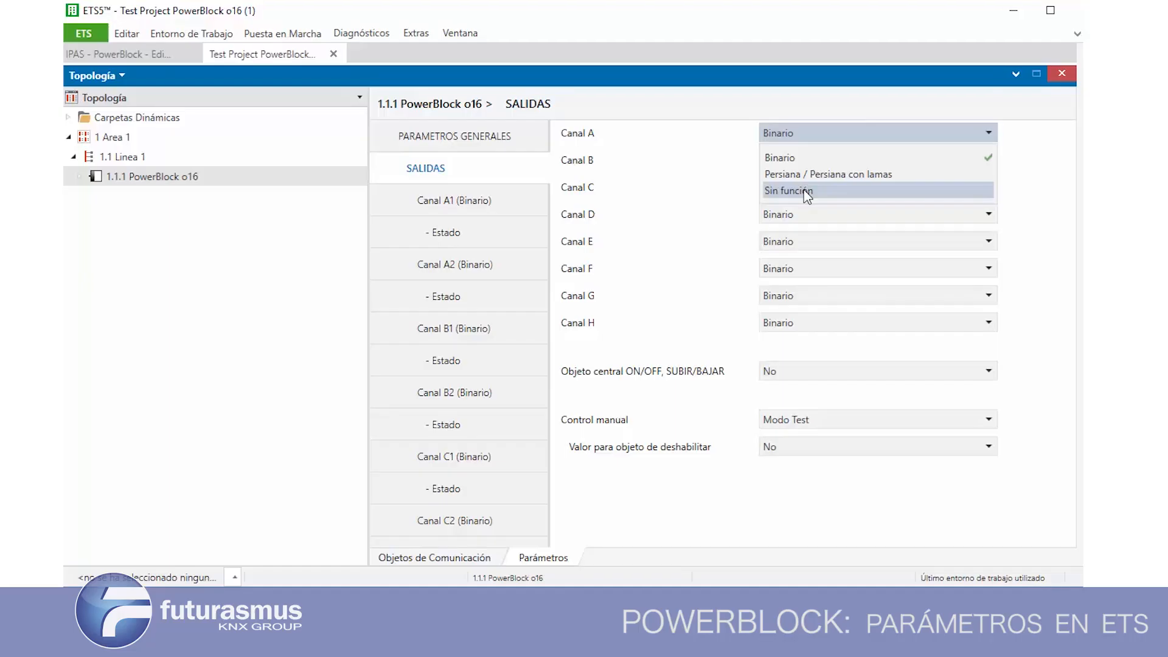
left_click(659, 182)
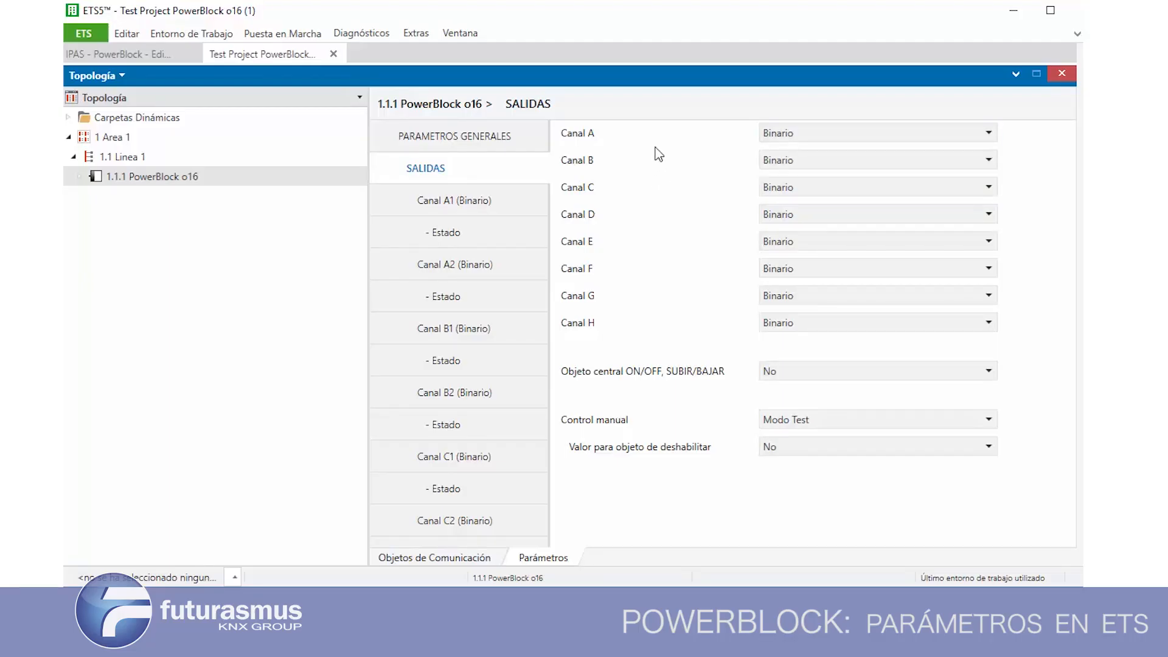
left_click(73, 177)
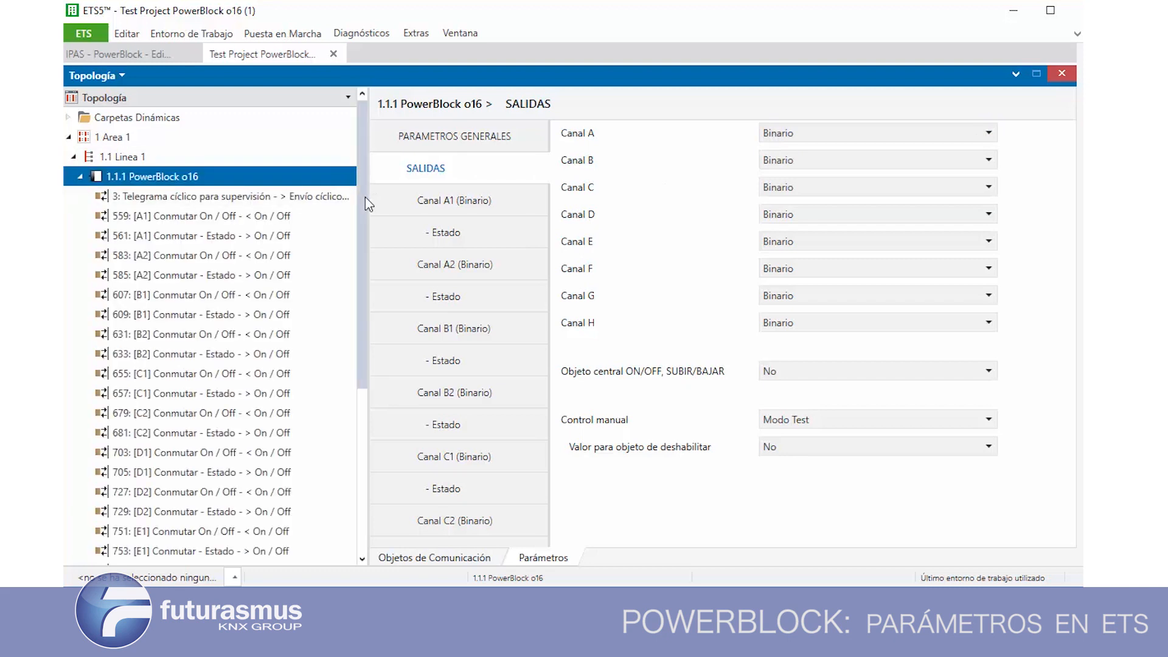
scroll(365, 201, "down", 1)
scroll(359, 243, "down", 3)
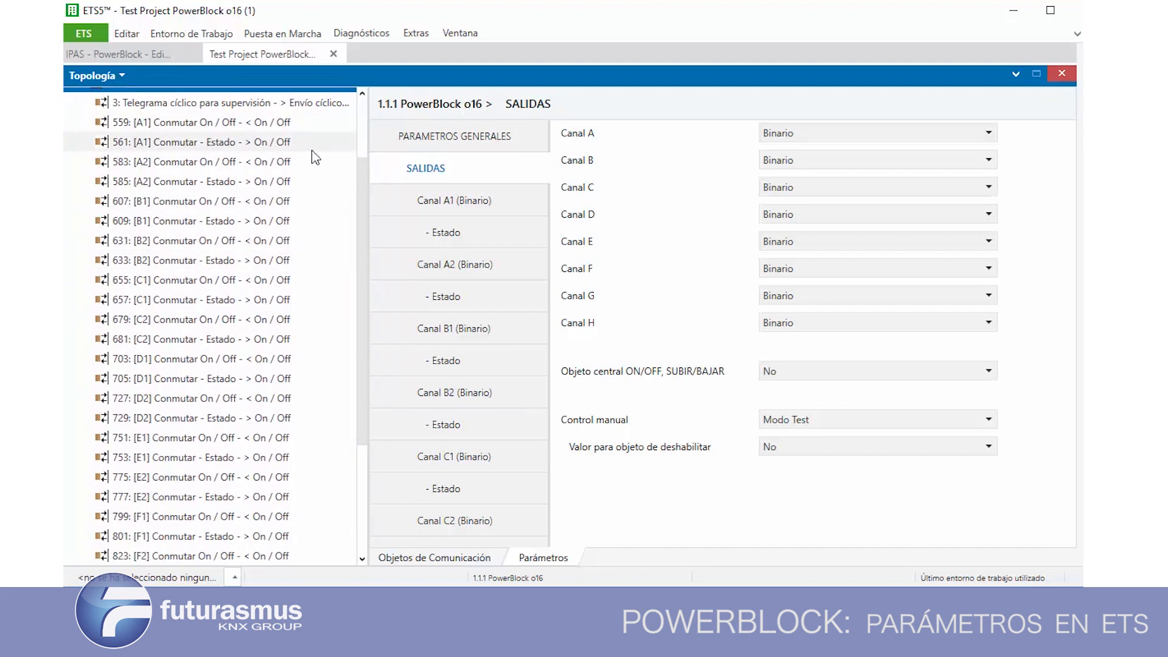
mouse_move(367, 174)
left_mouse_down()
mouse_move(365, 239)
mouse_move(369, 155)
left_mouse_up()
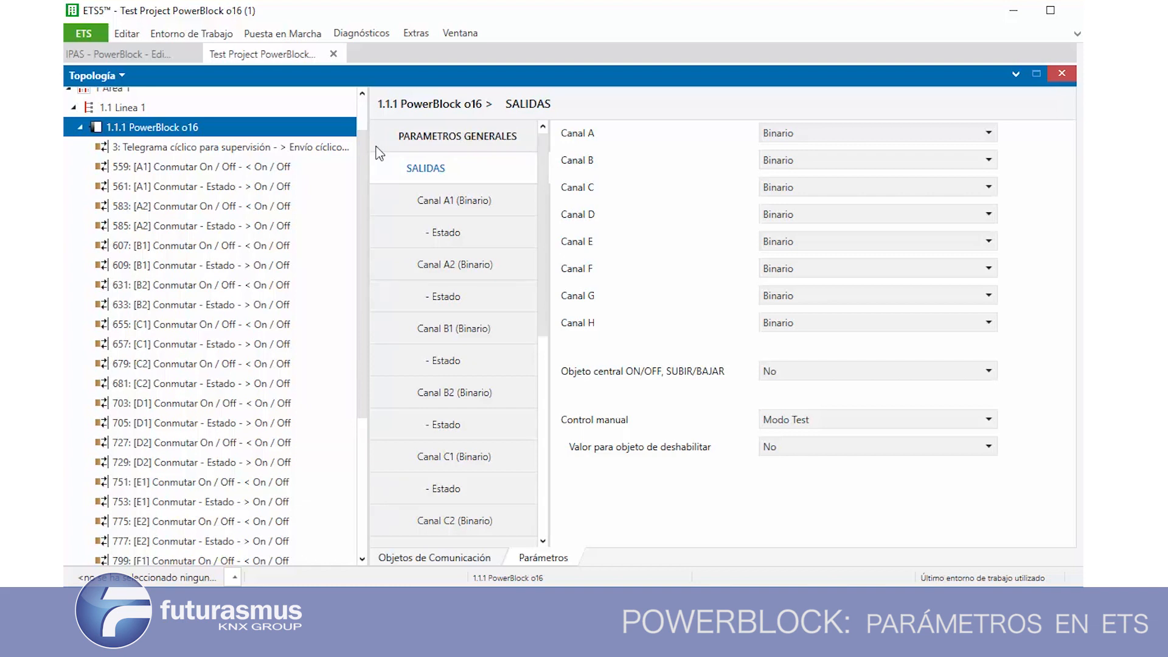
Set Canal A to Sin función to test its effect on the object tree, then set it back to Binario
left_click(811, 141)
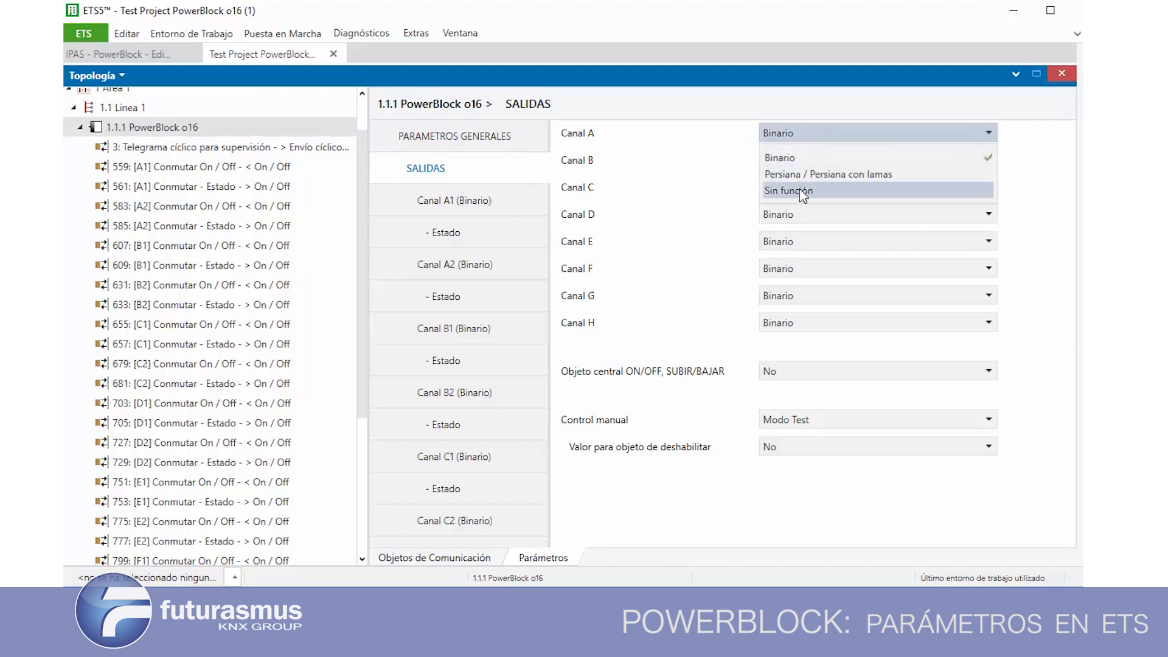
left_click(804, 192)
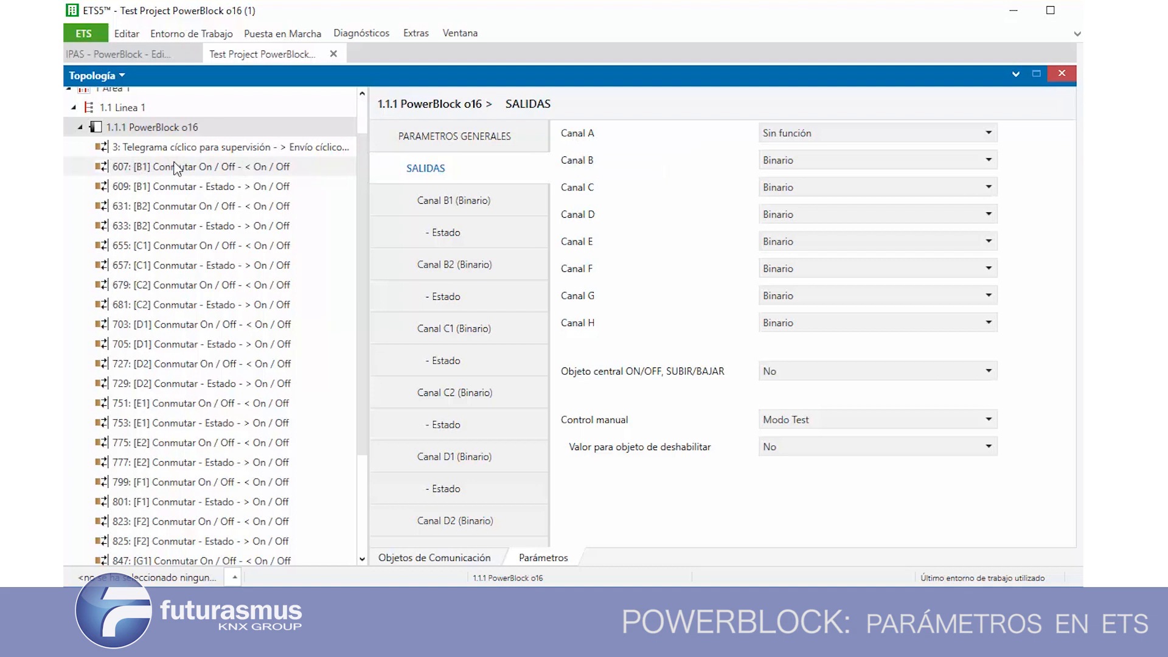
left_click(778, 135)
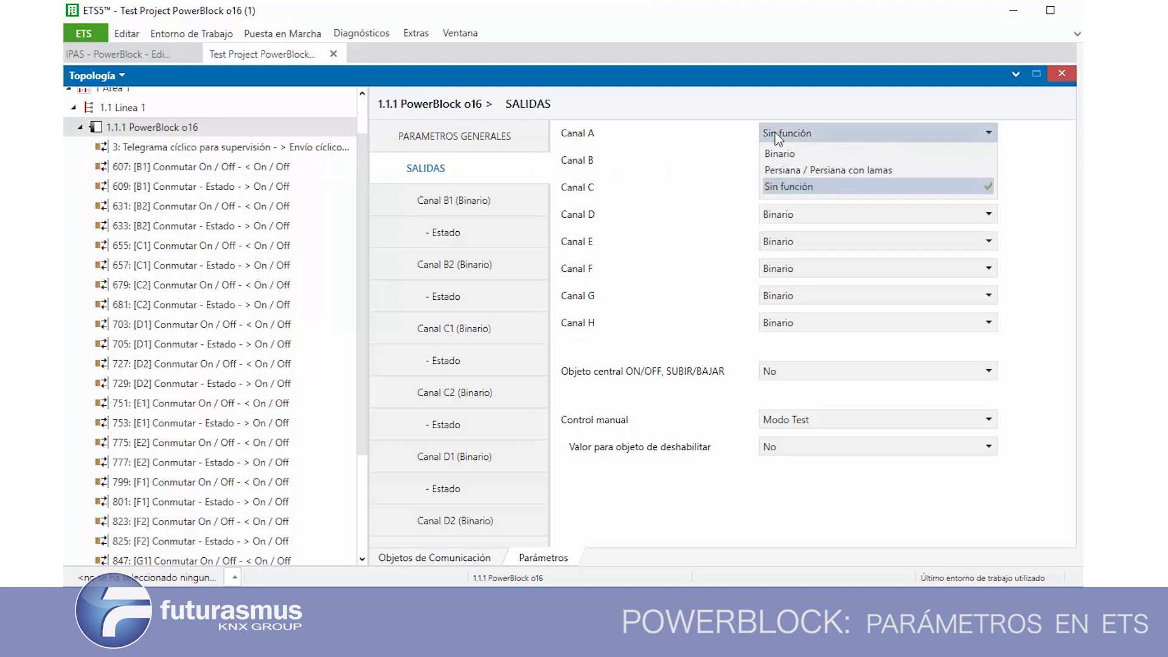
left_click(769, 160)
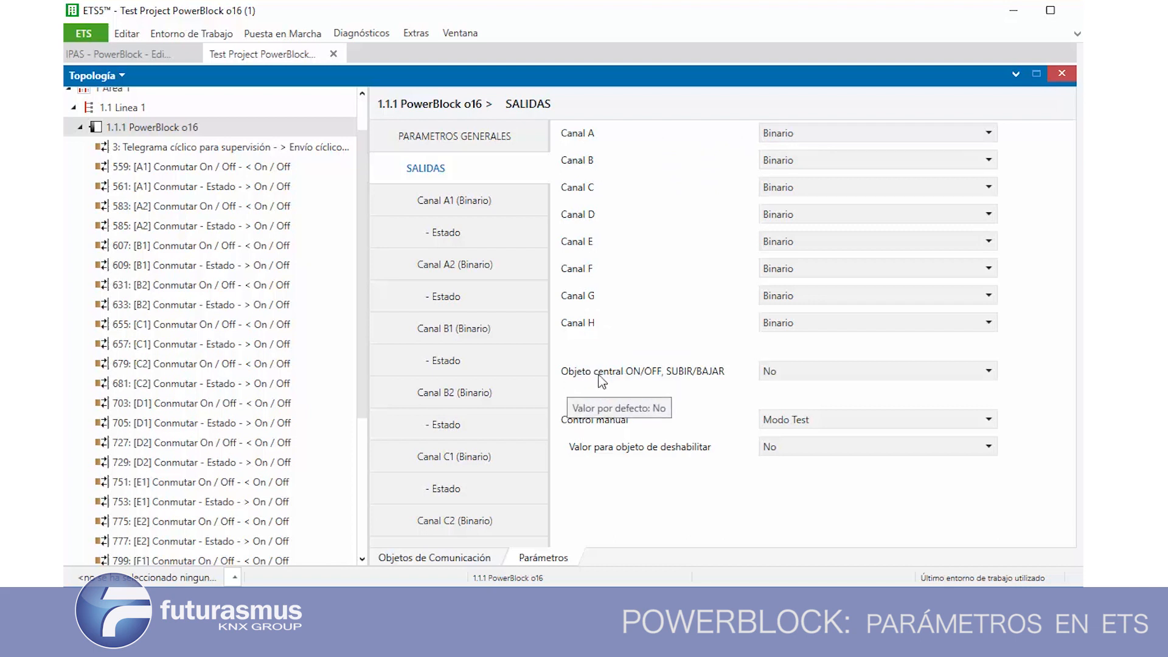
Set Objeto central ON/OFF, SUBIR/BAJAR to 1 objeto común
left_click(776, 371)
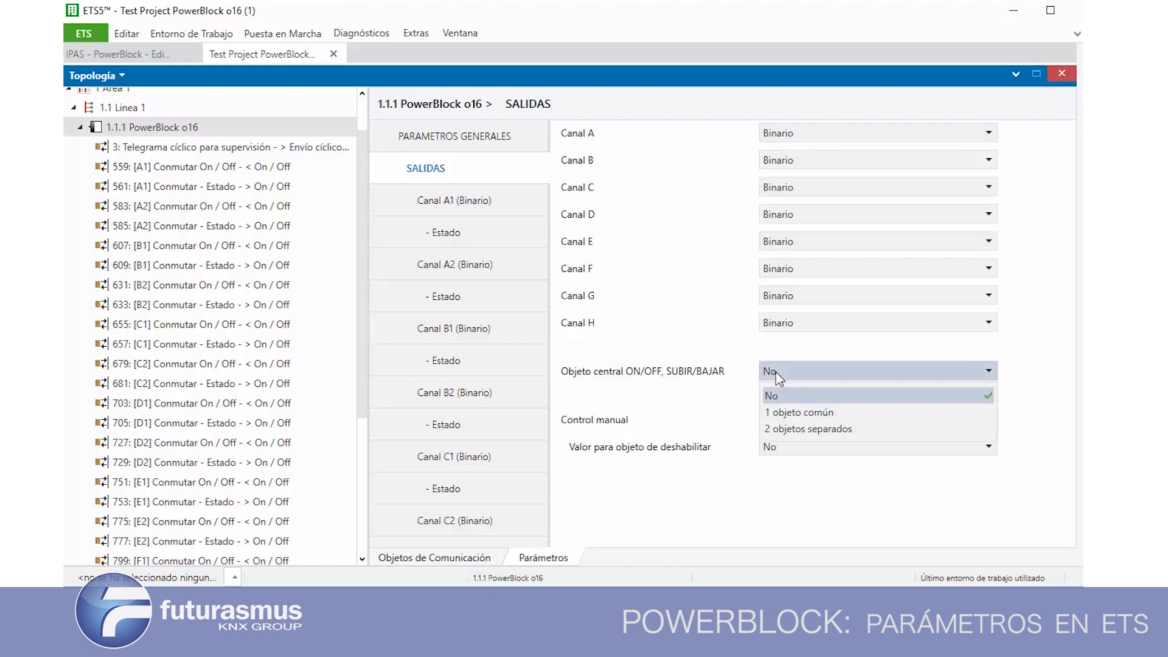
left_click(786, 413)
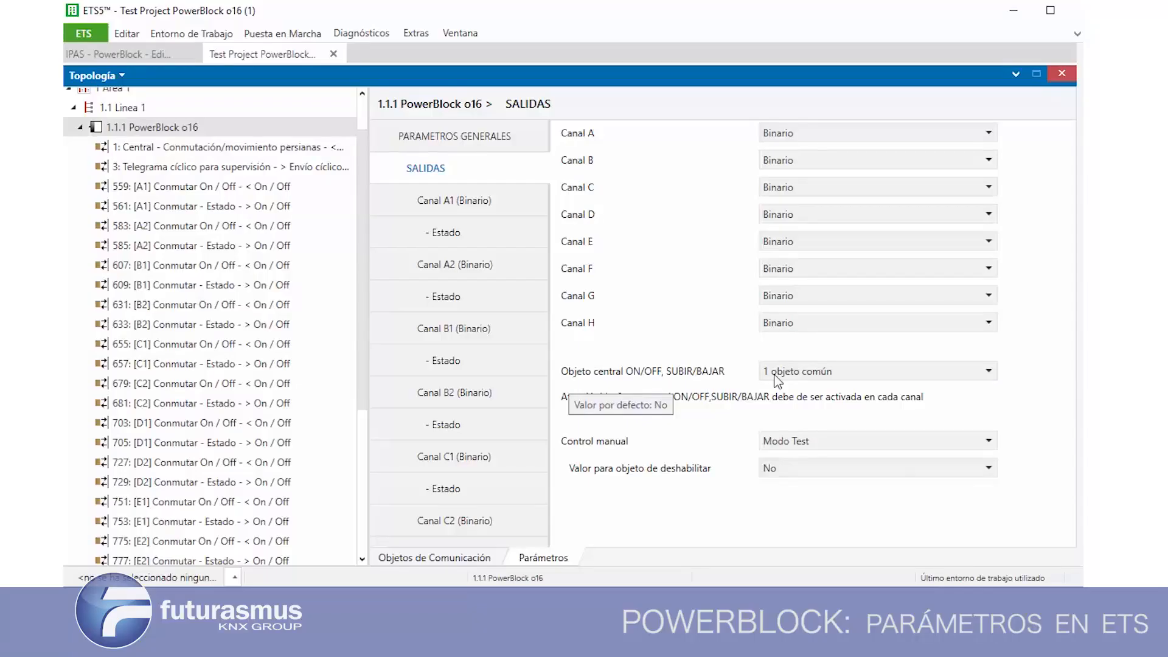
left_click(778, 373)
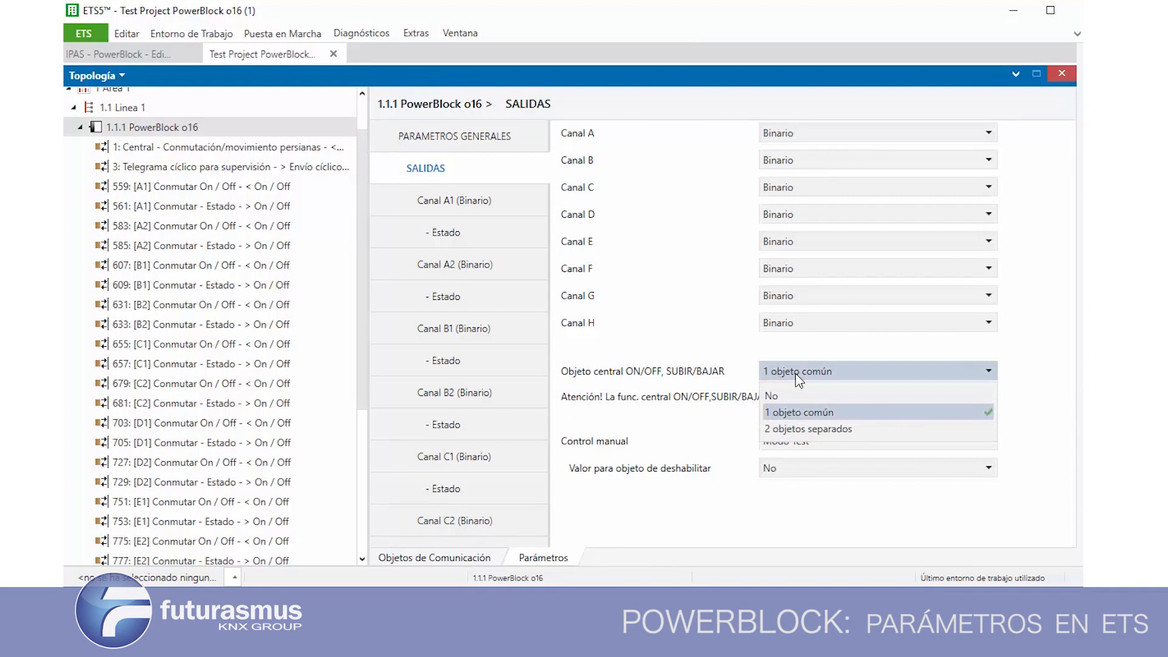
left_click(742, 368)
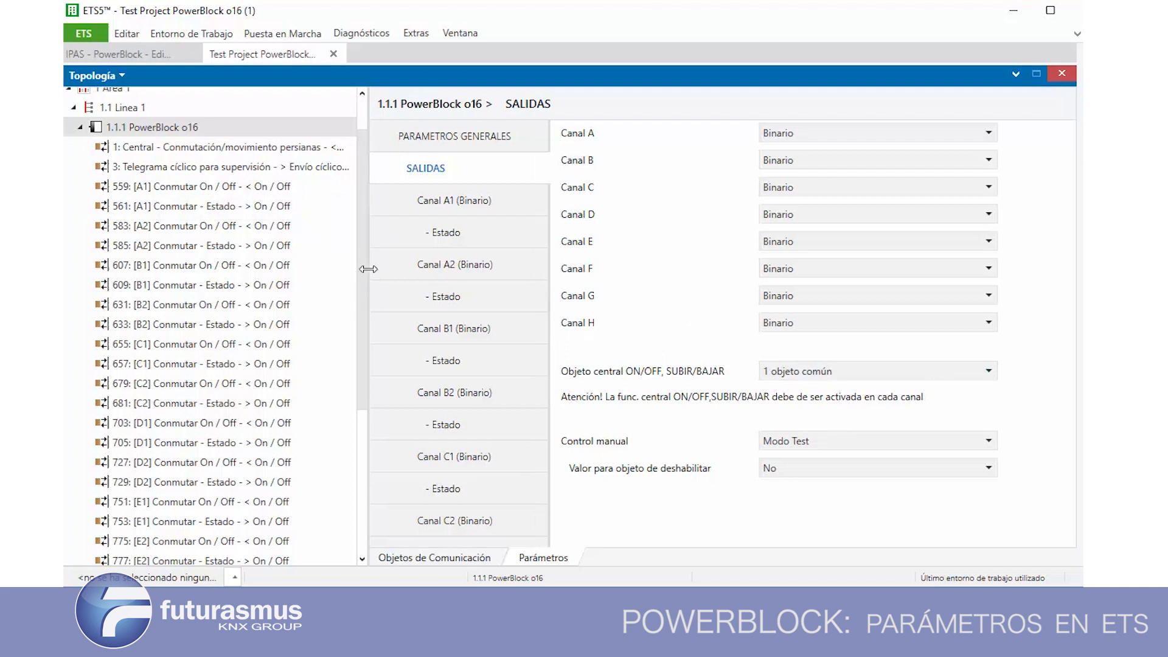
Inspect the common central object's associations and its entry in the device's communication objects list, widening the Nombre column
left_click(315, 147)
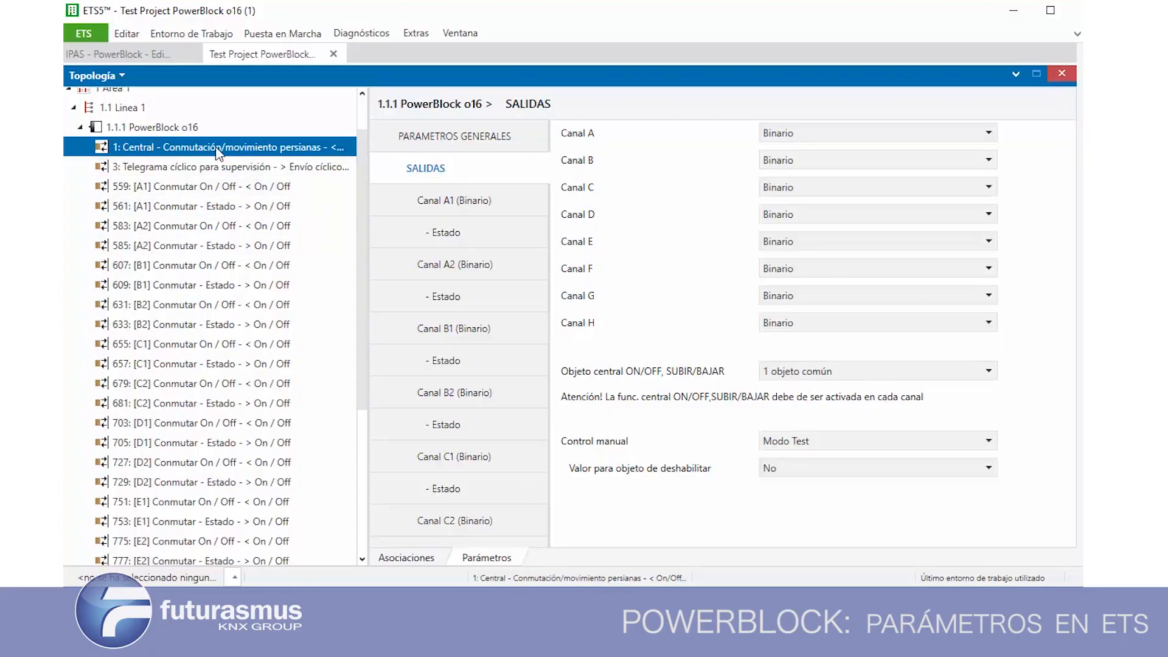
left_click(384, 561)
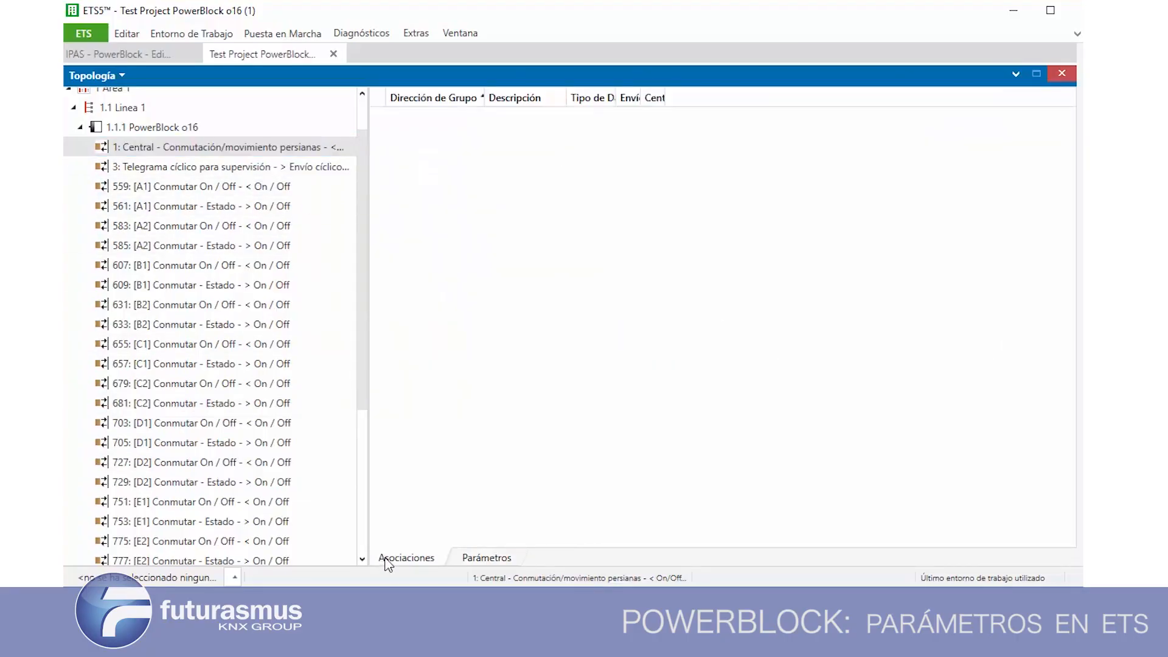
left_click(143, 129)
left_click_drag(569, 99, 668, 99)
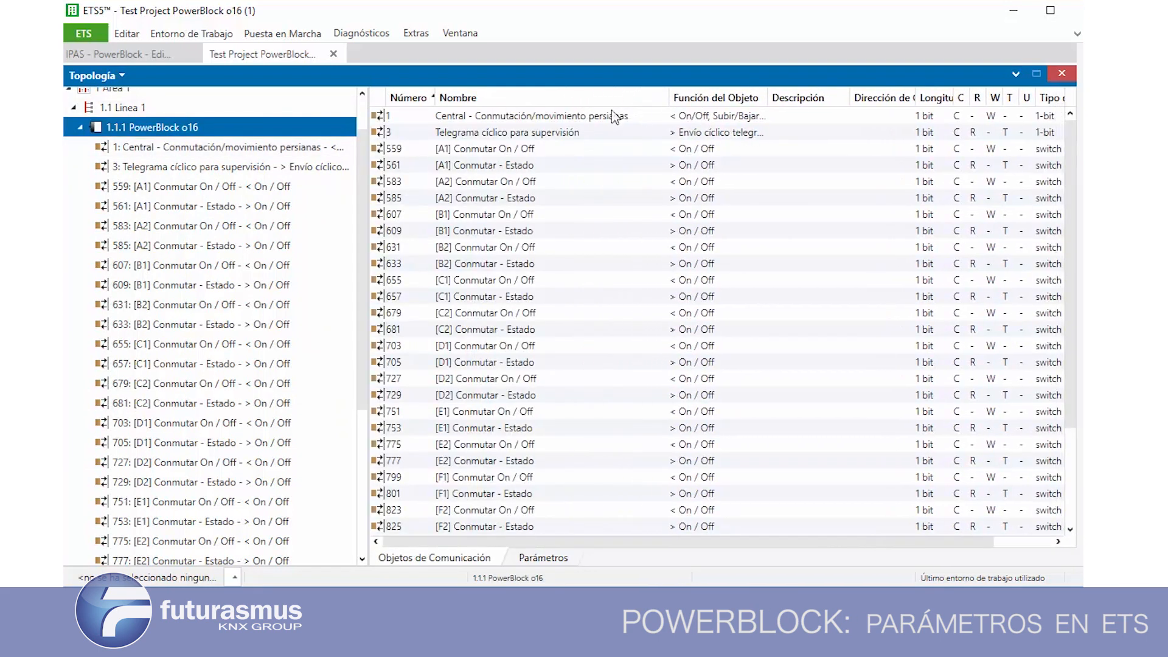
left_click(528, 117)
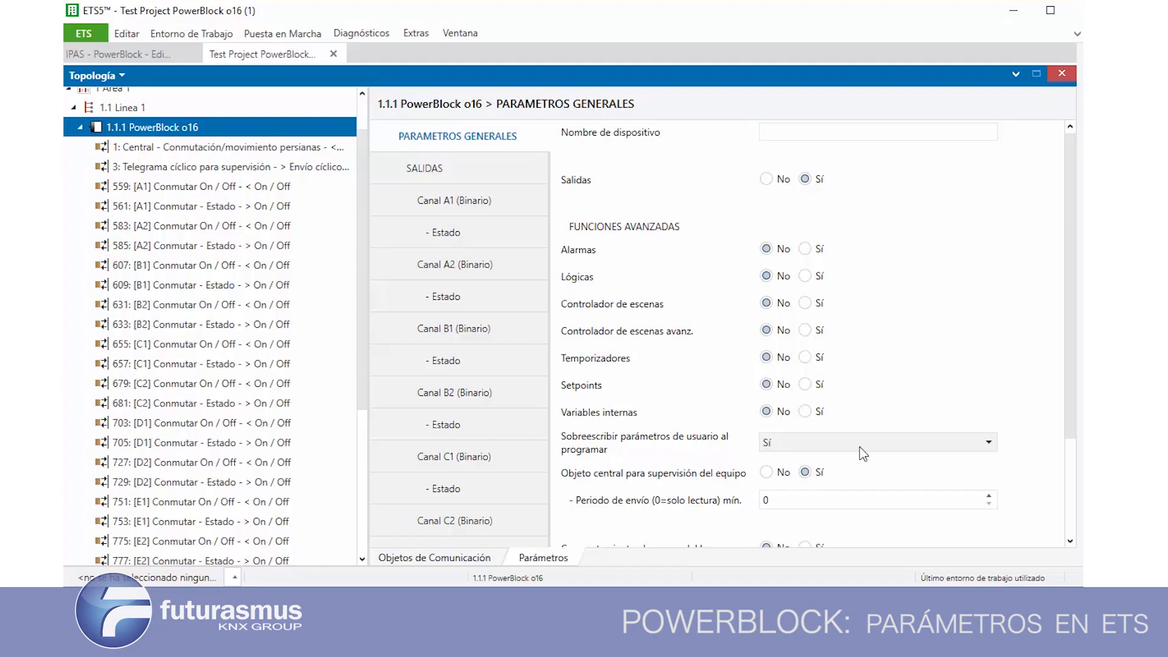
Set Objeto central ON/OFF, SUBIR/BAJAR to 2 objetos separados and check Conmutación central in the communication objects list
left_click(426, 169)
left_click(797, 378)
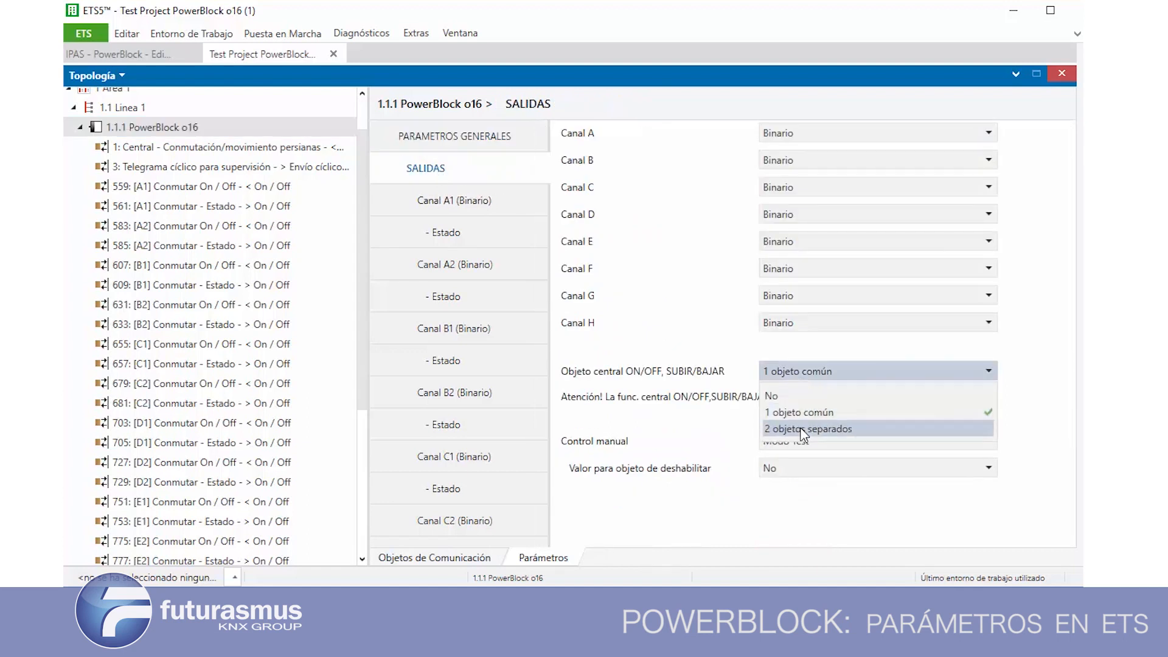
left_click(791, 429)
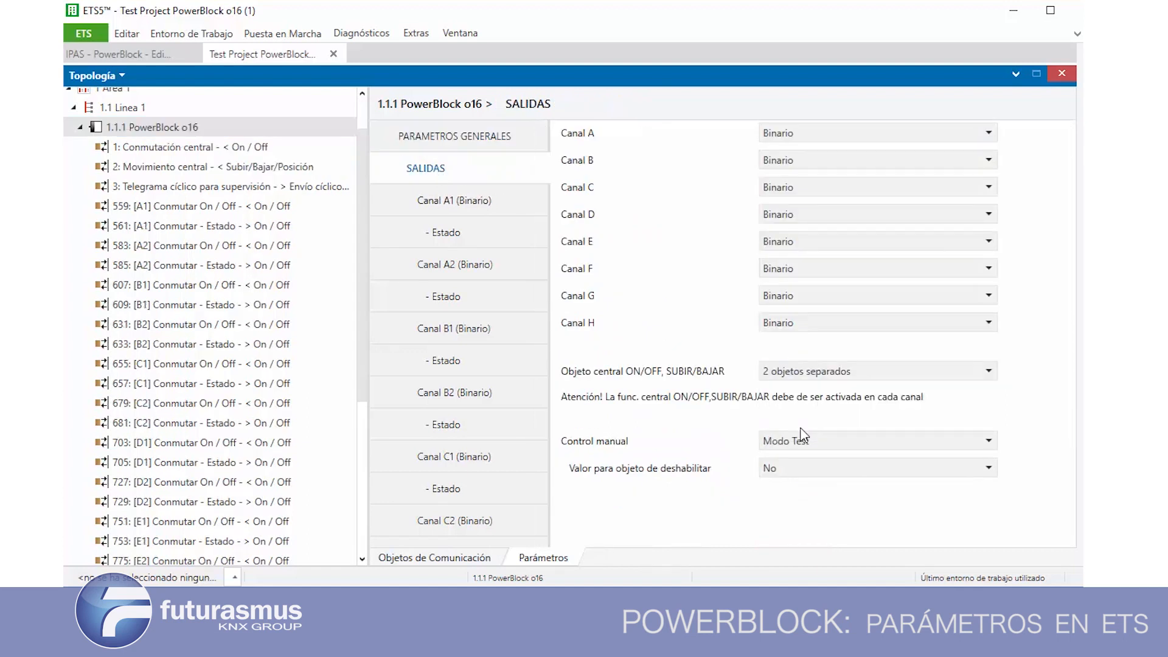
left_click(431, 559)
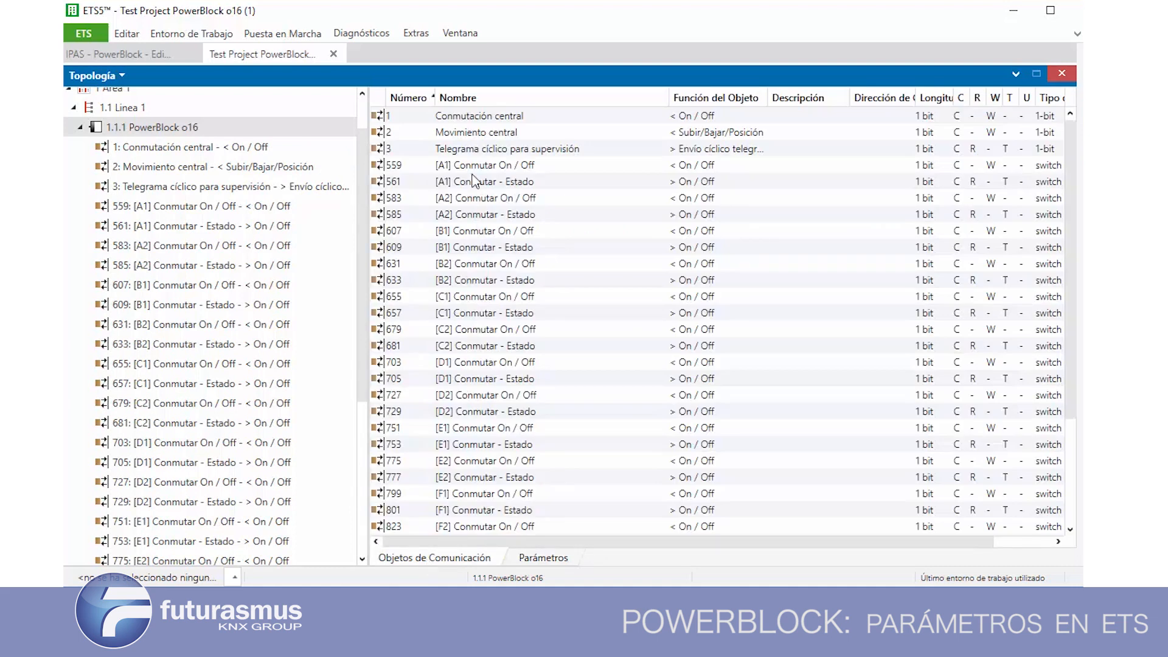
left_click(490, 116)
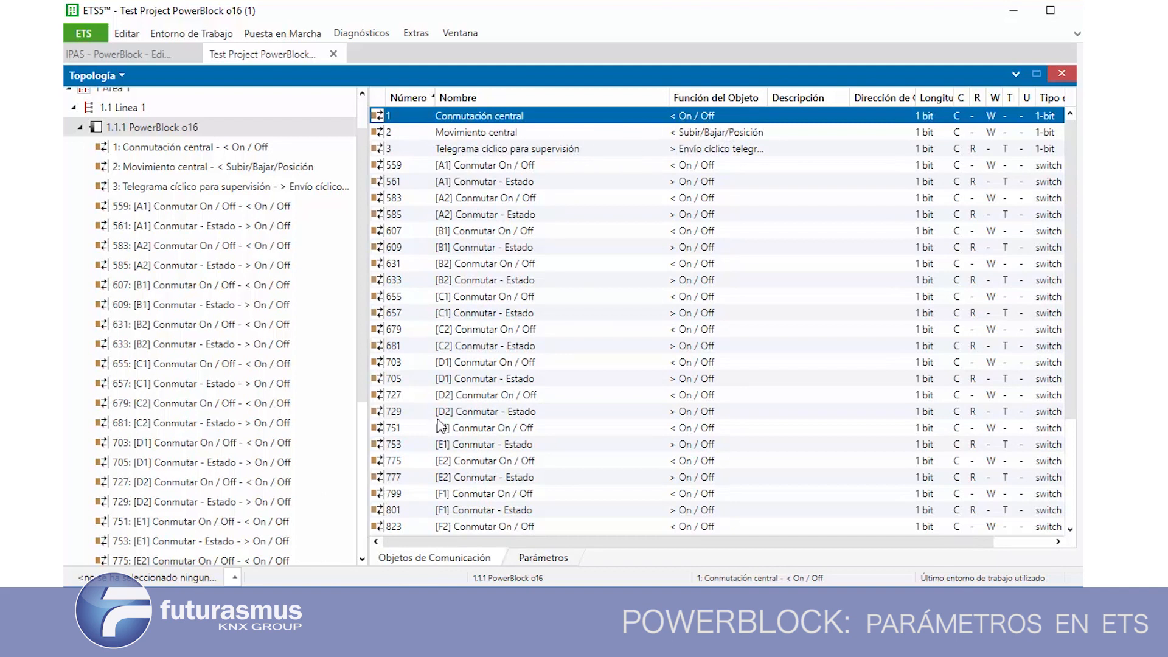
Review the Canal A1 (Binario) parameters, including the options for Comportamiento al regreso del bus
left_click(527, 561)
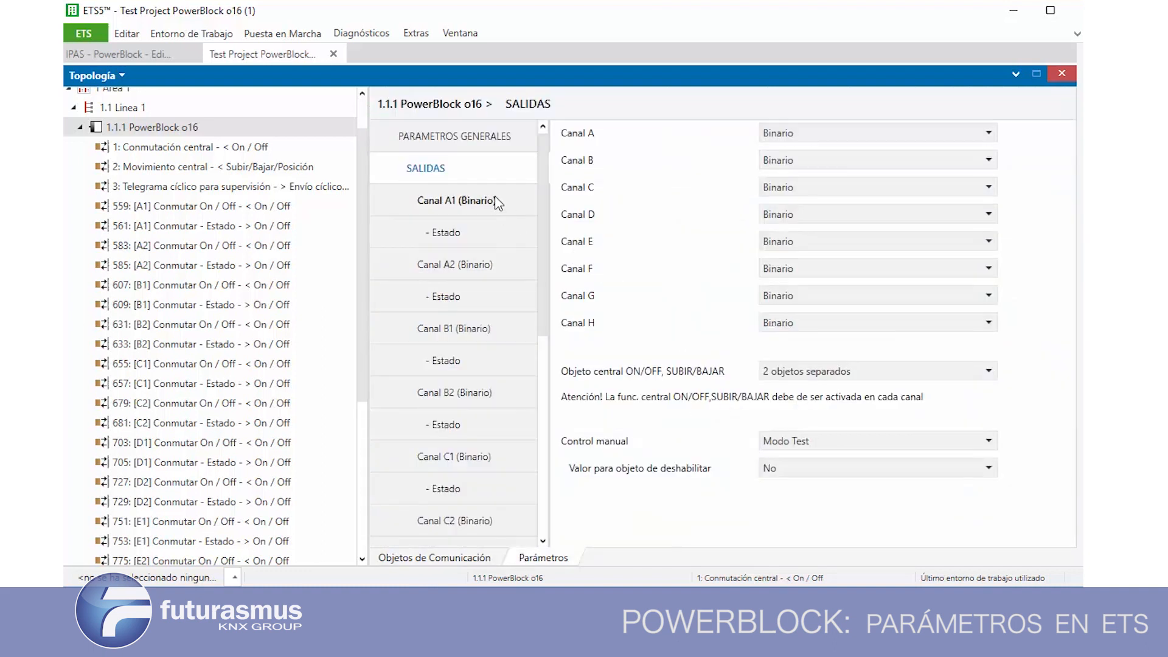
left_click(450, 204)
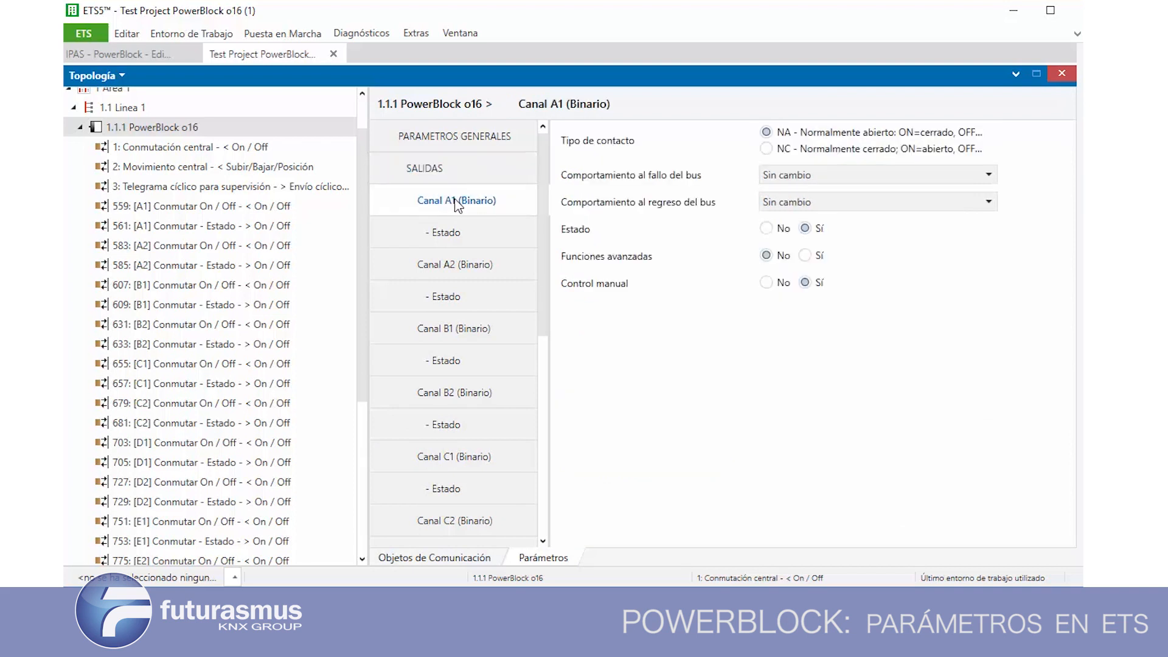
left_click(445, 162)
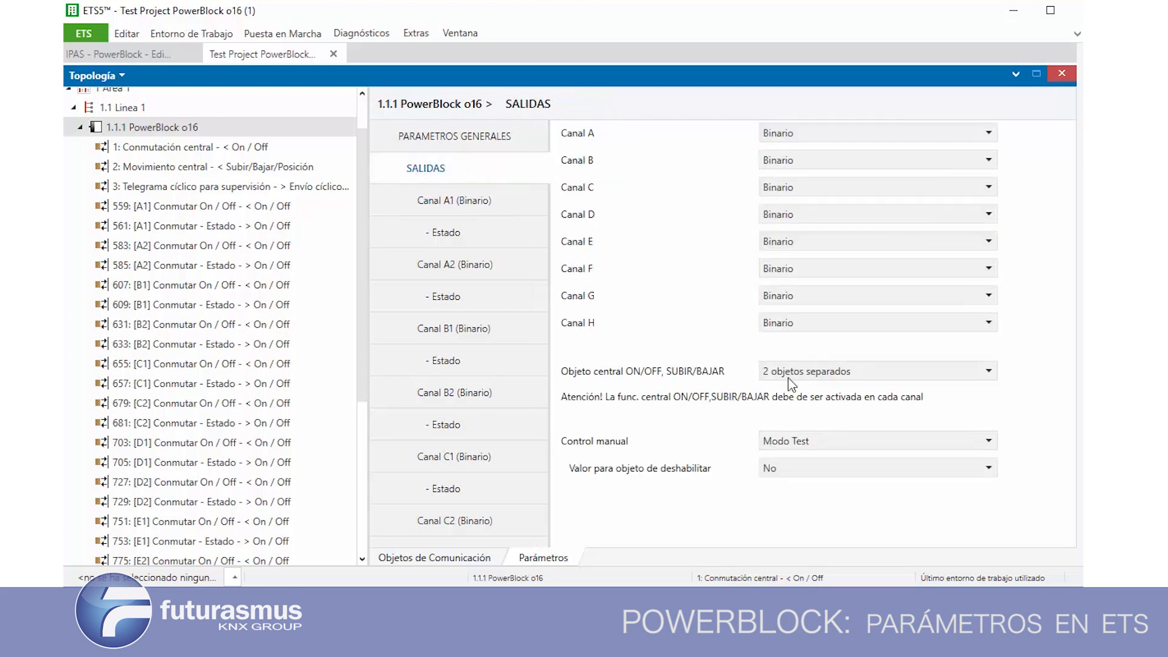
left_click(441, 205)
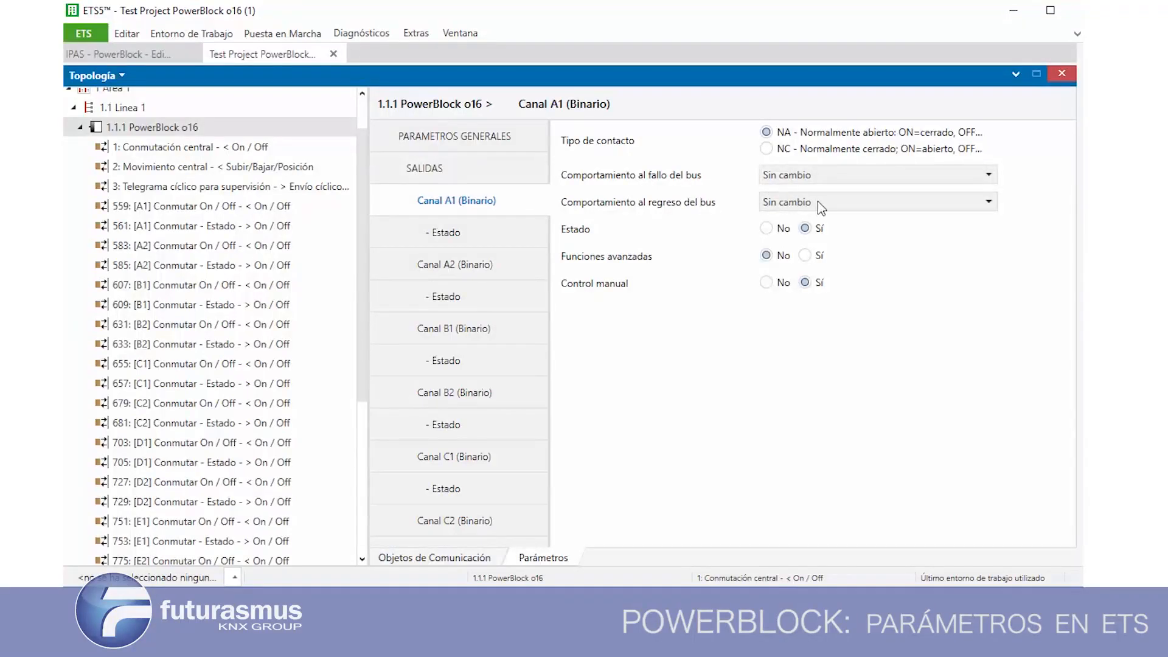
left_click(818, 202)
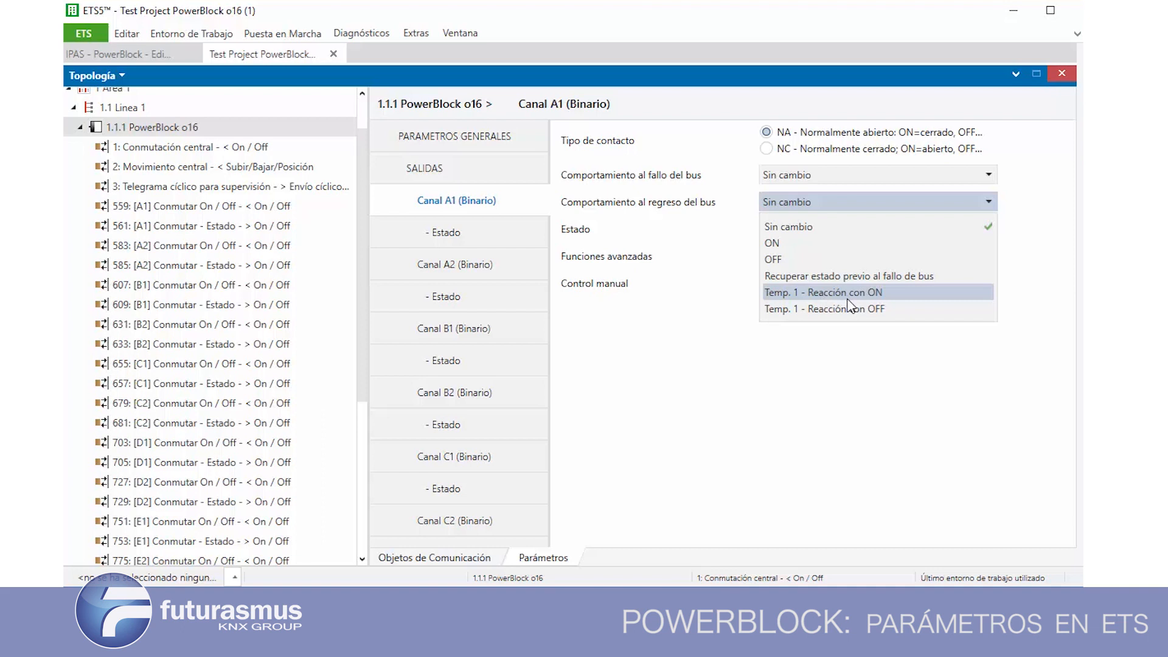
left_click(719, 334)
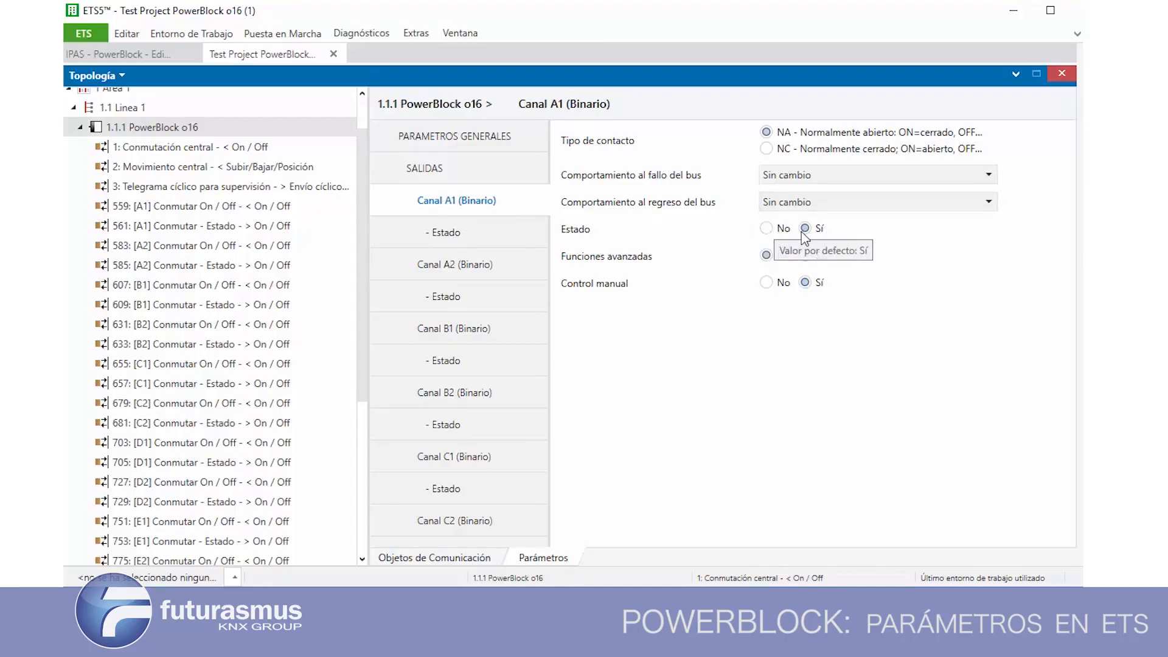
Review Canal A1's status telegram options and set both Retardo del telegrama de estado and Enviar estado a la recuperación del bus to Sí
left_click(469, 242)
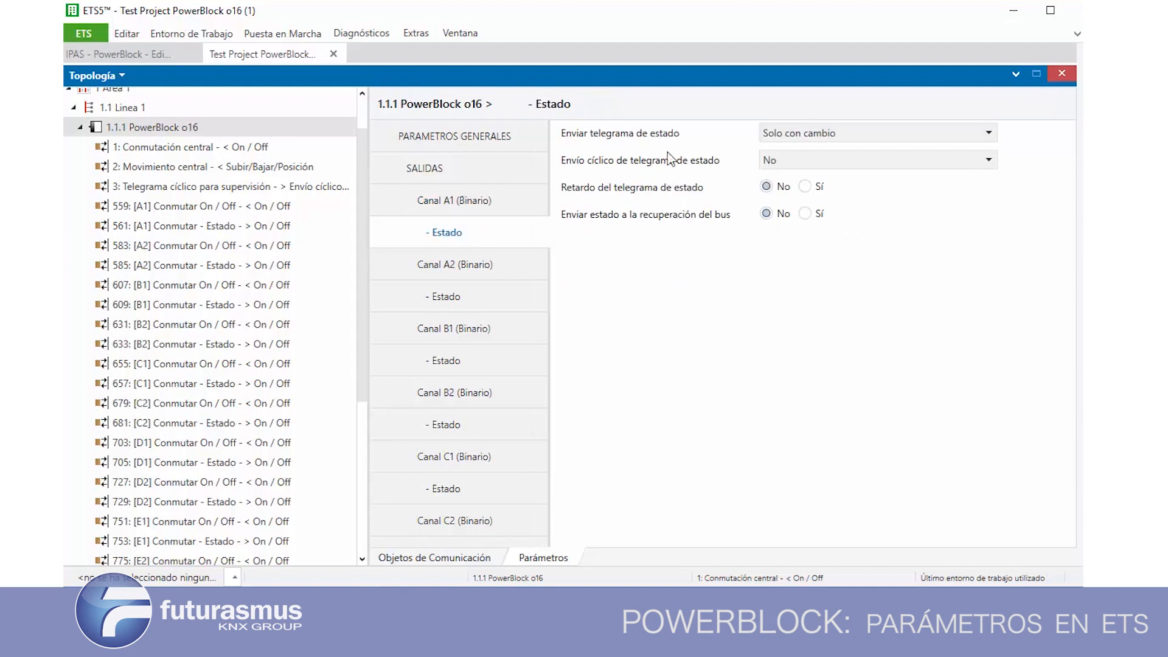
left_click(809, 139)
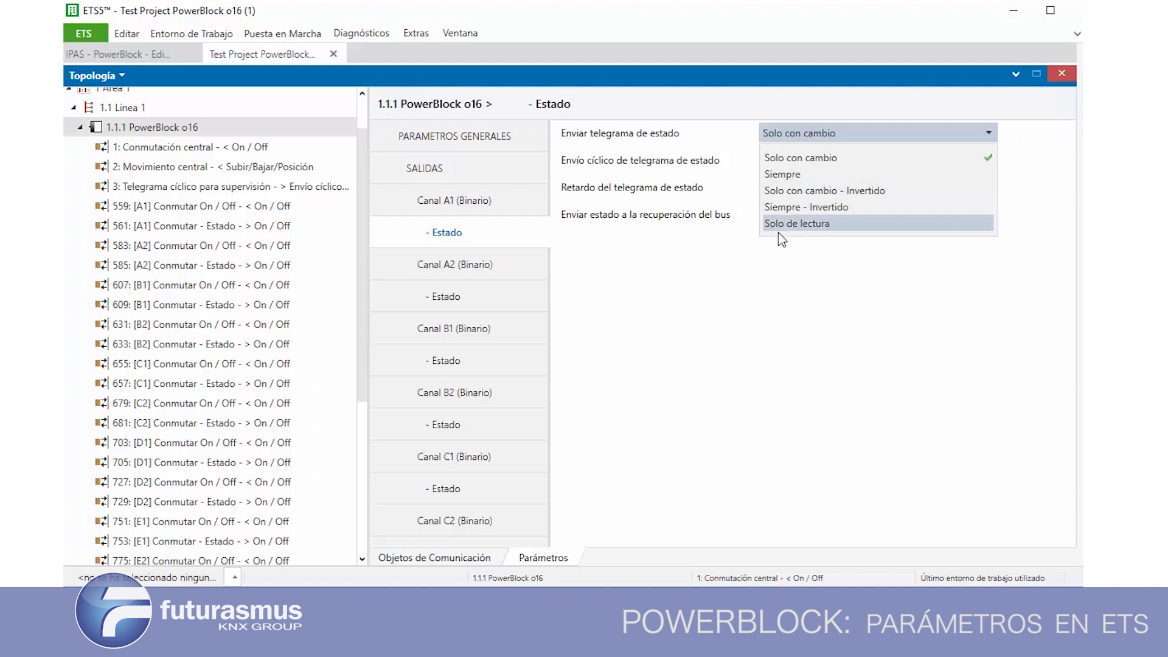
left_click(692, 218)
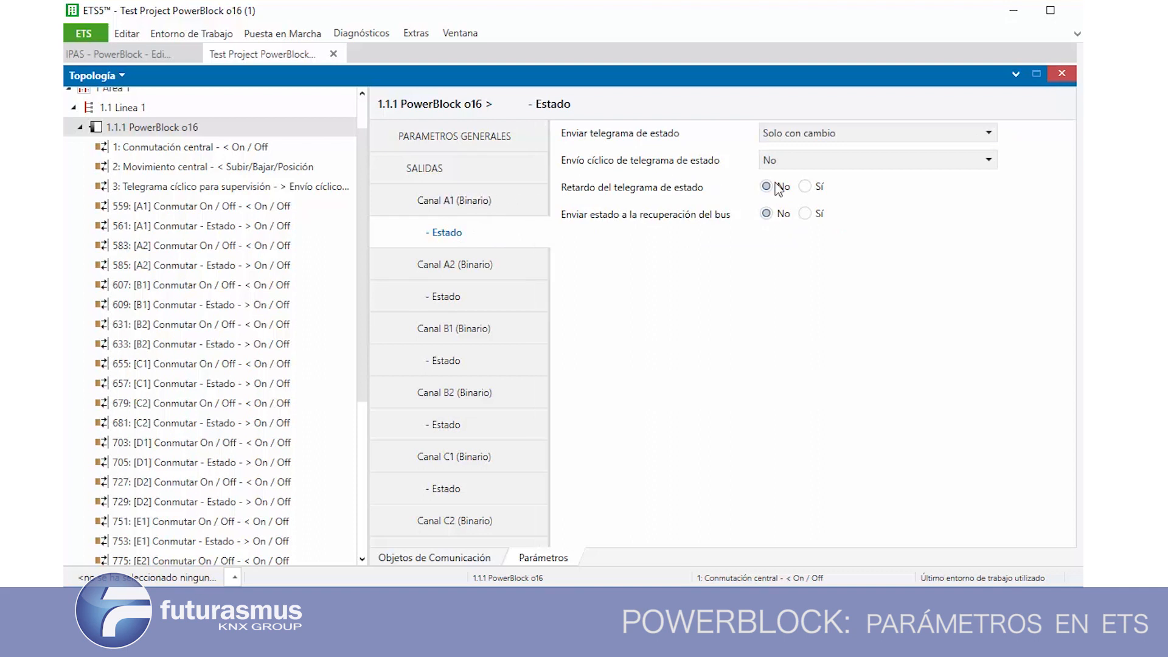
left_click(793, 166)
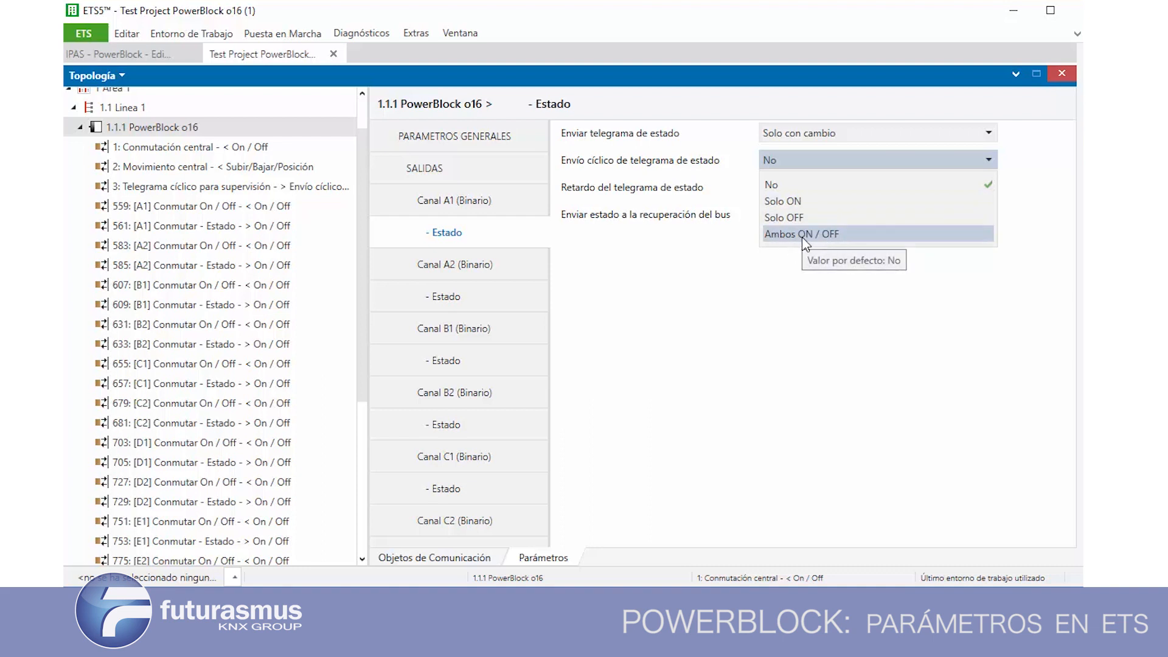
left_click(809, 259)
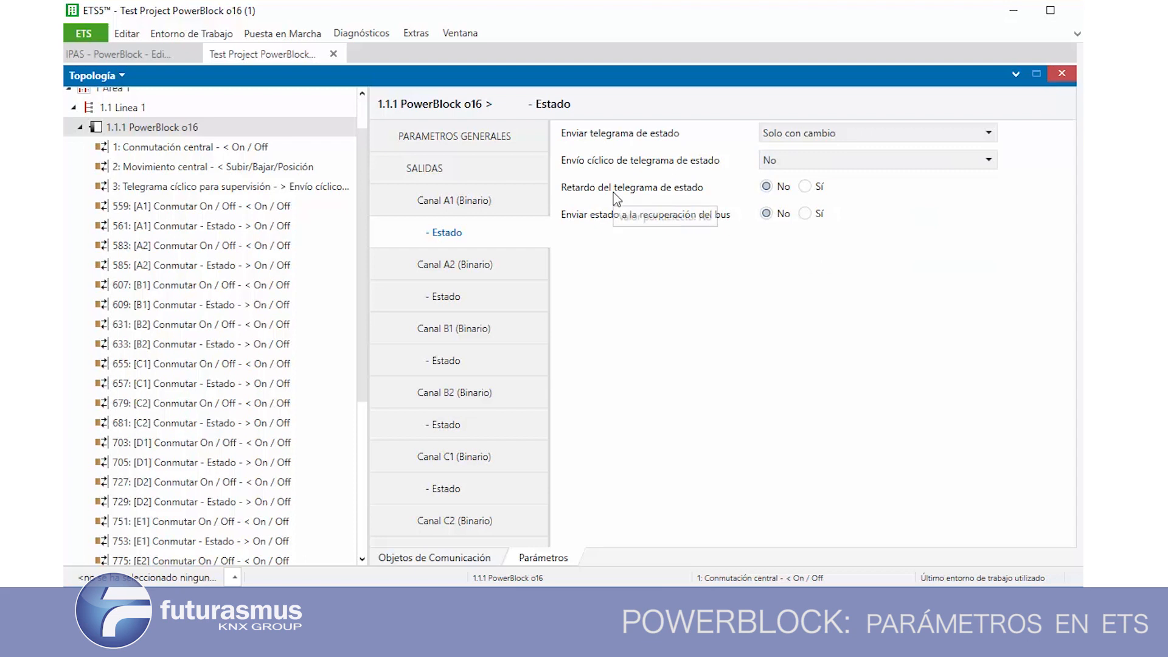
left_click(805, 186)
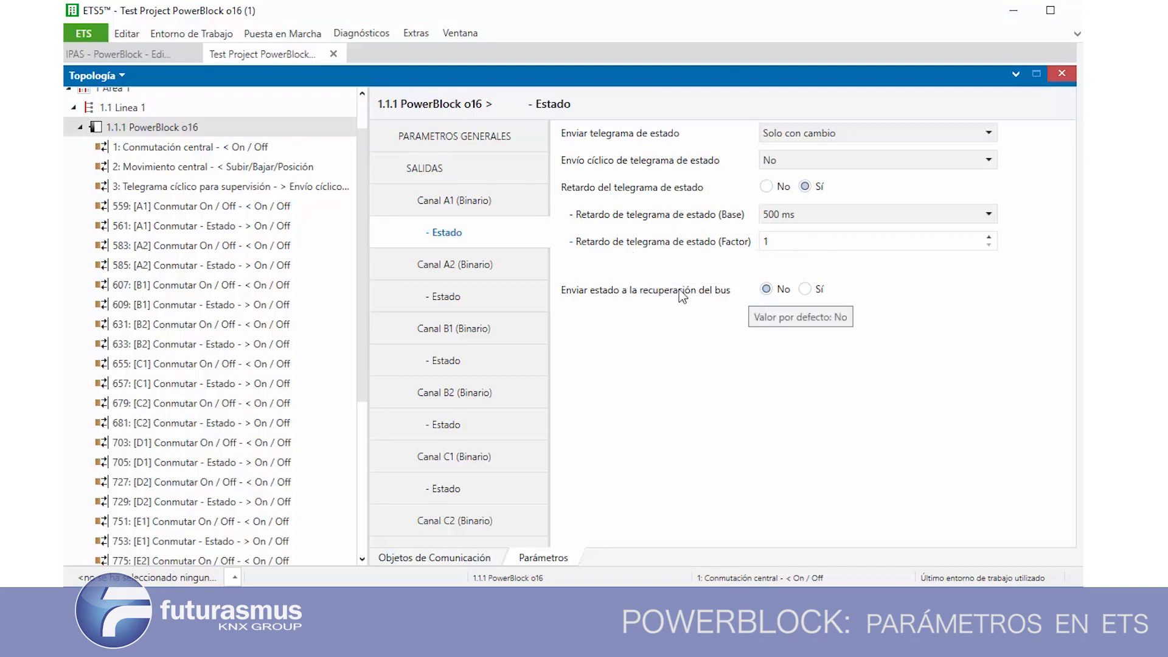
left_click(805, 289)
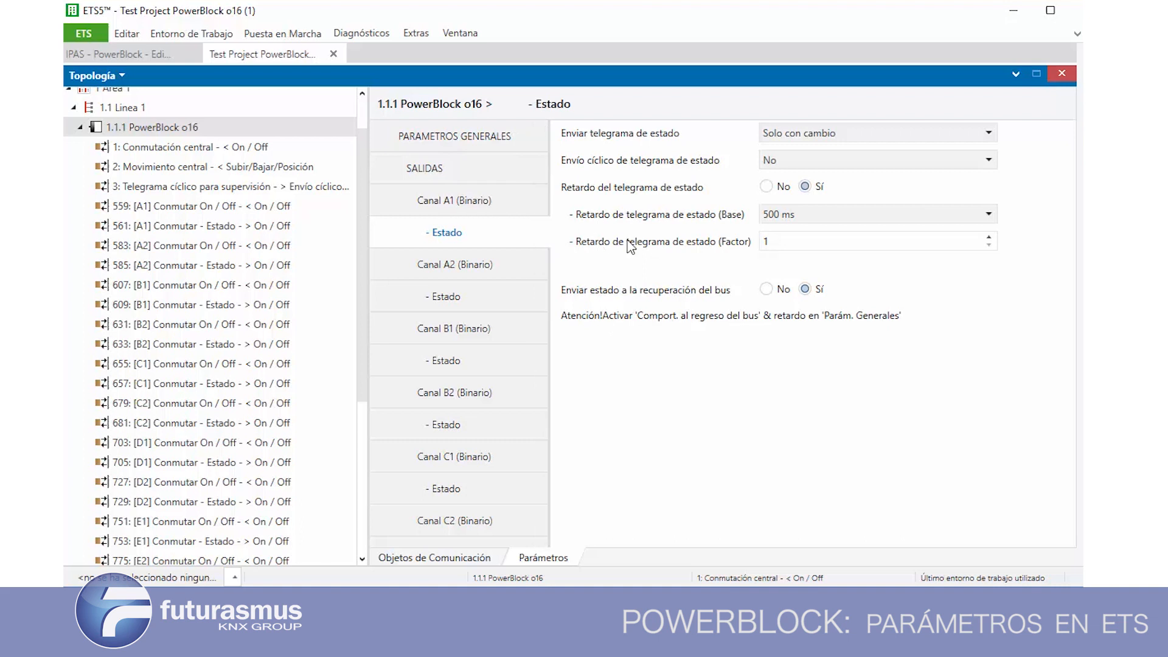
Enable Funciones avanzadas for Canal A1 (Binario) and view the full list of advanced functions
left_click(461, 203)
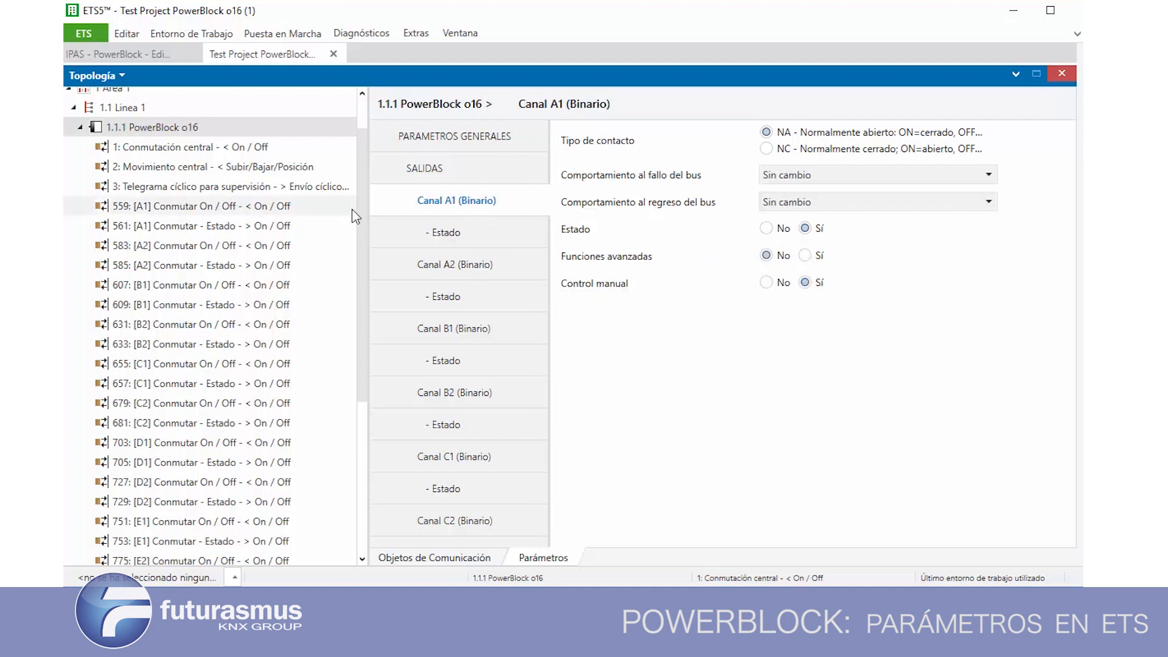
left_click_drag(362, 213, 376, 152)
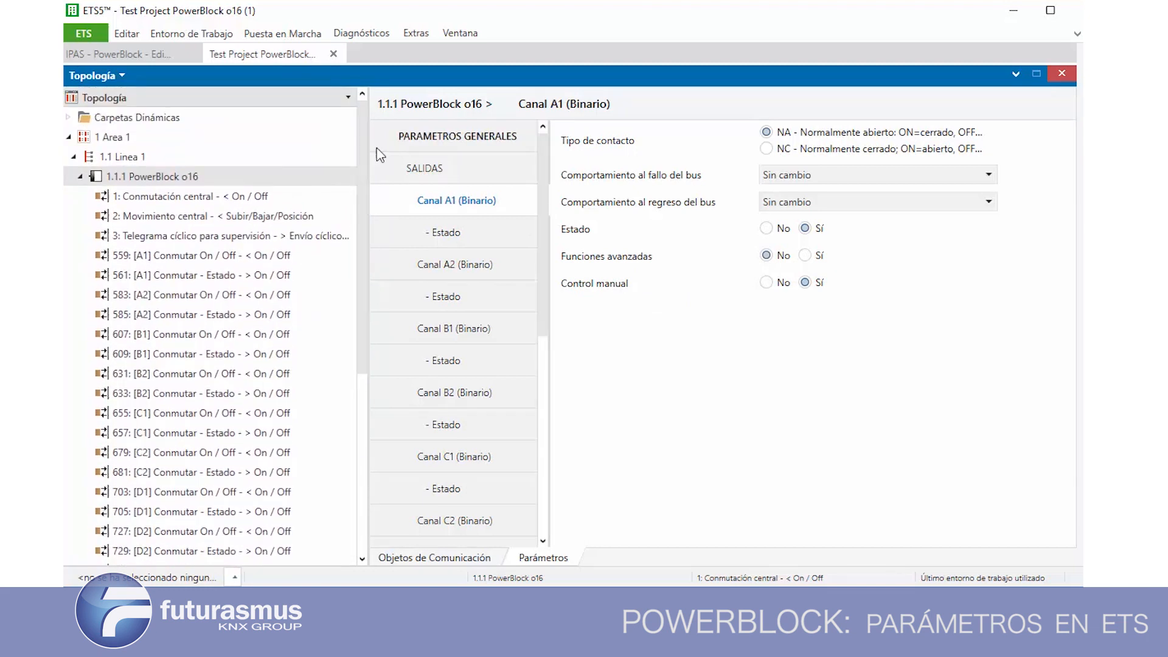
left_click(804, 256)
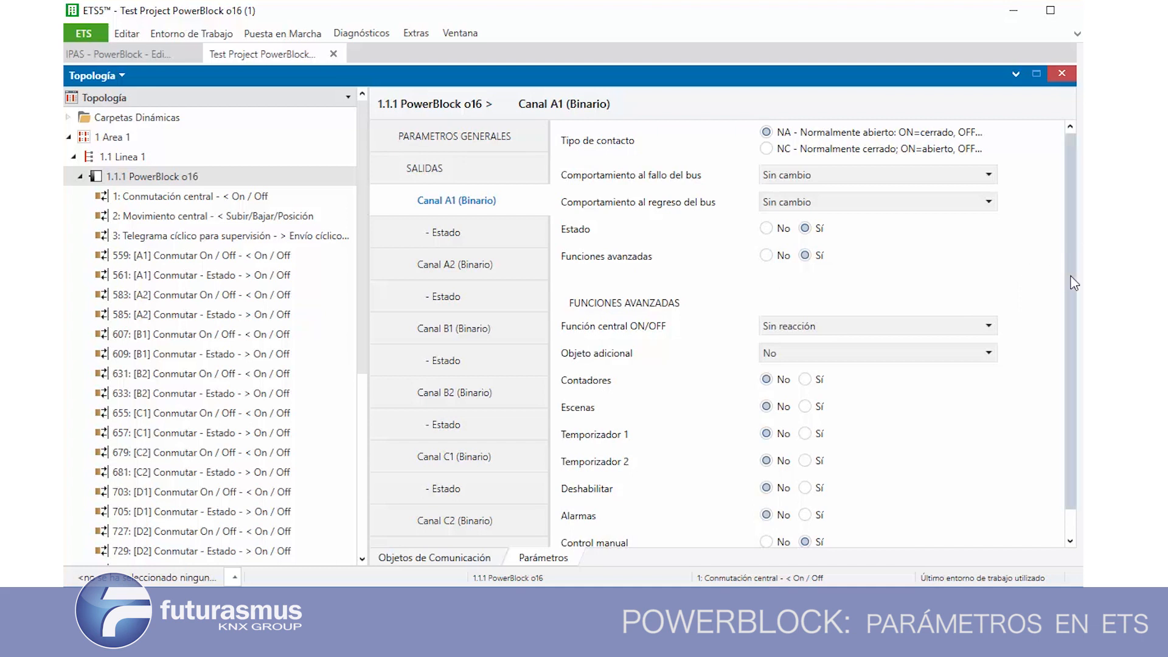
left_click_drag(1073, 283, 1079, 357)
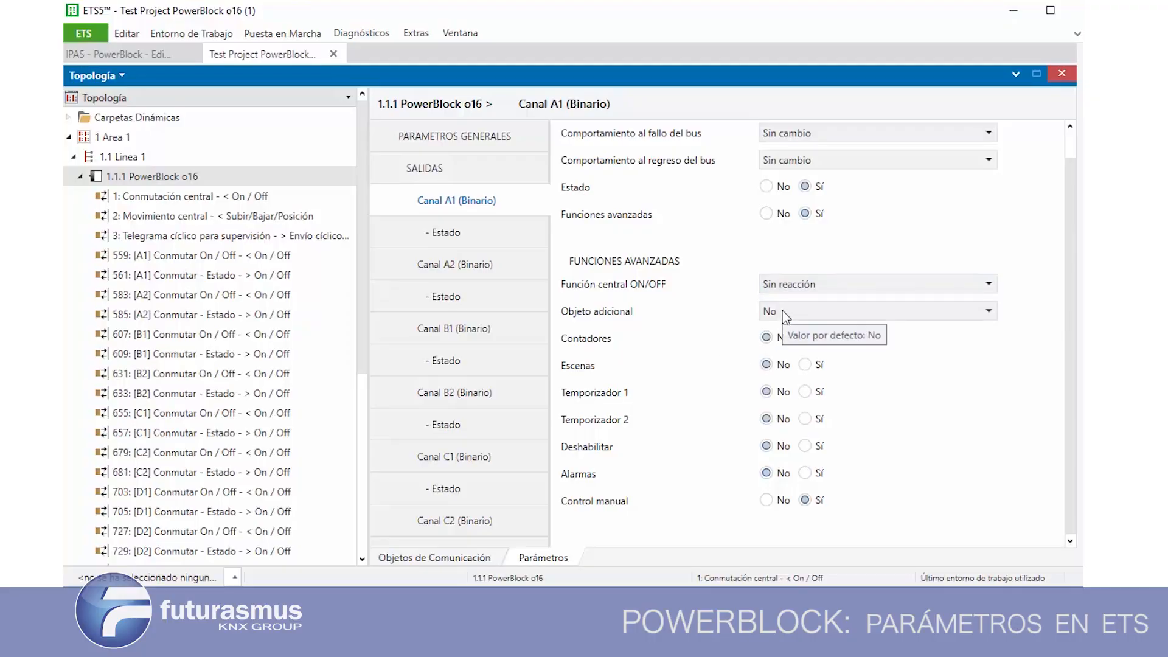
Try Alternar solo con 0 and Alternar solo con 1 for Canal A1's Objeto adicional, finishing with Alternar con 0 y con 1
left_click(782, 311)
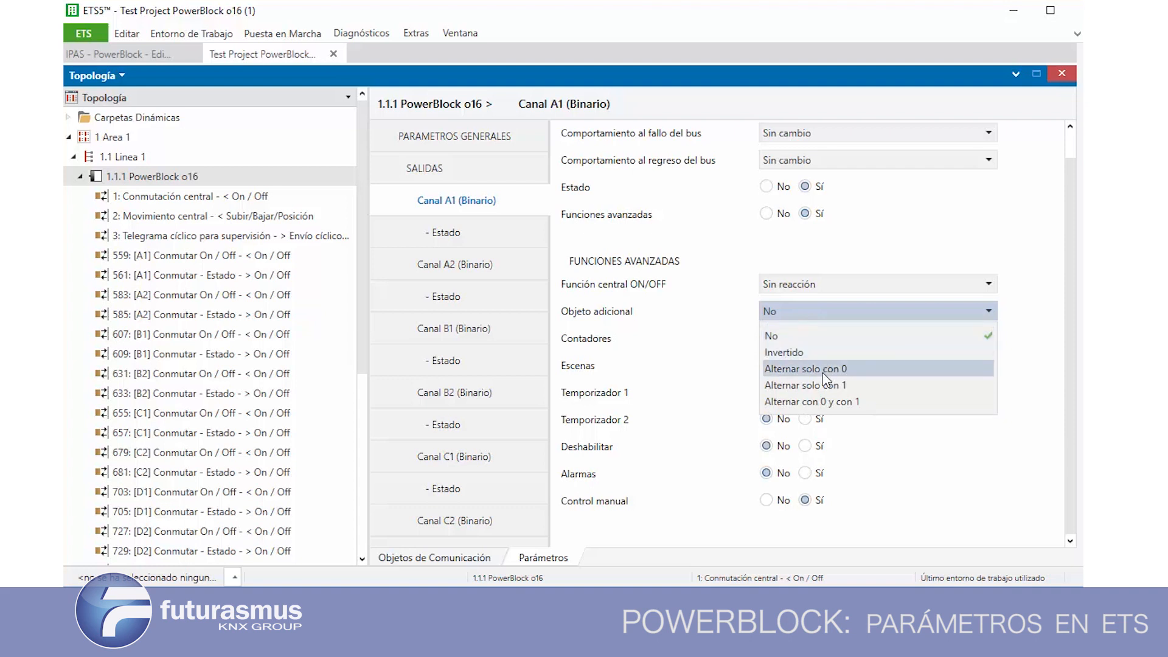
left_click(805, 369)
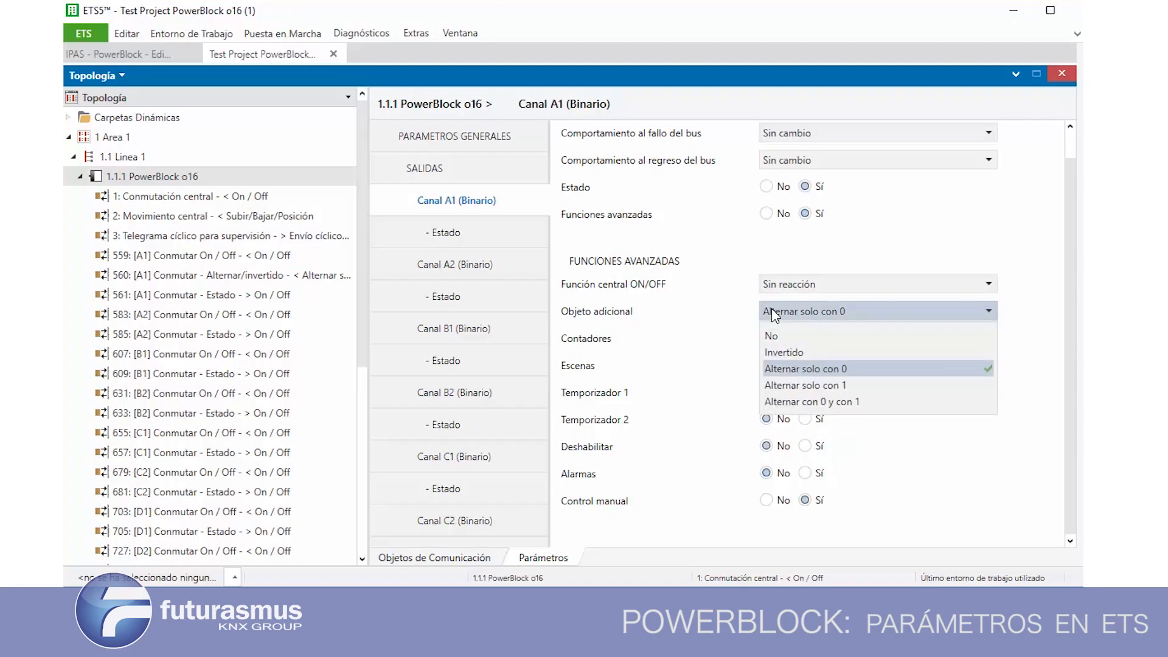
left_click(790, 385)
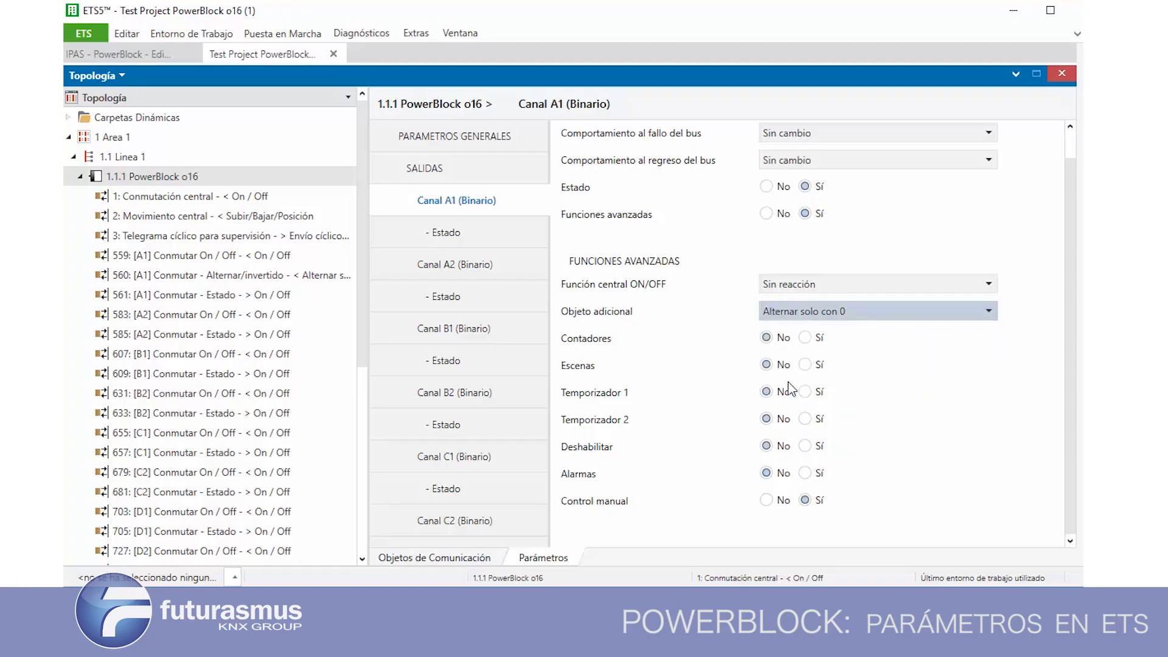
left_click(800, 311)
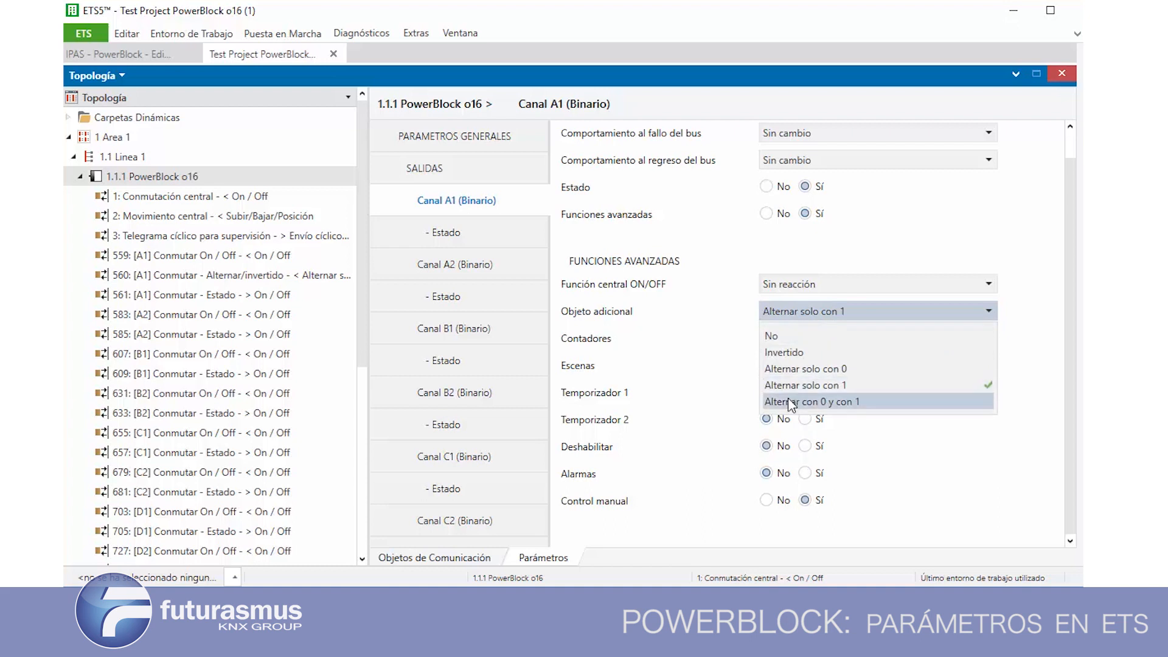
left_click(789, 401)
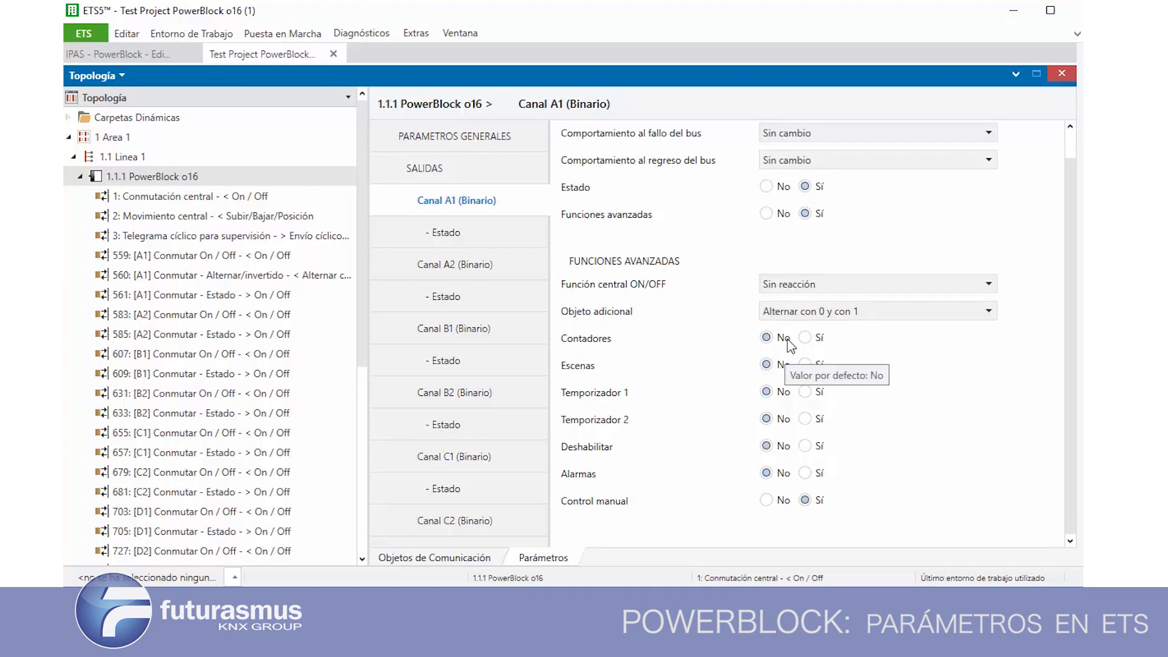
Enable Contadores for Canal A1 and set Contador de horas to Incremental, checking the options for Cont. conmutaciones
left_click(804, 338)
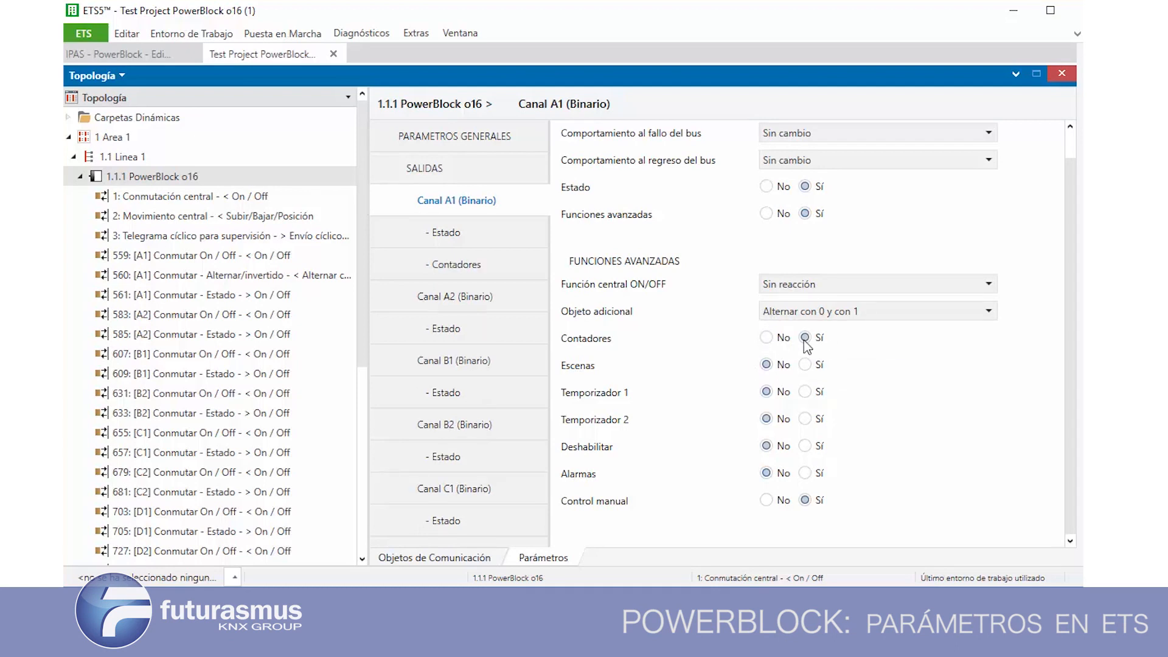
left_click(463, 267)
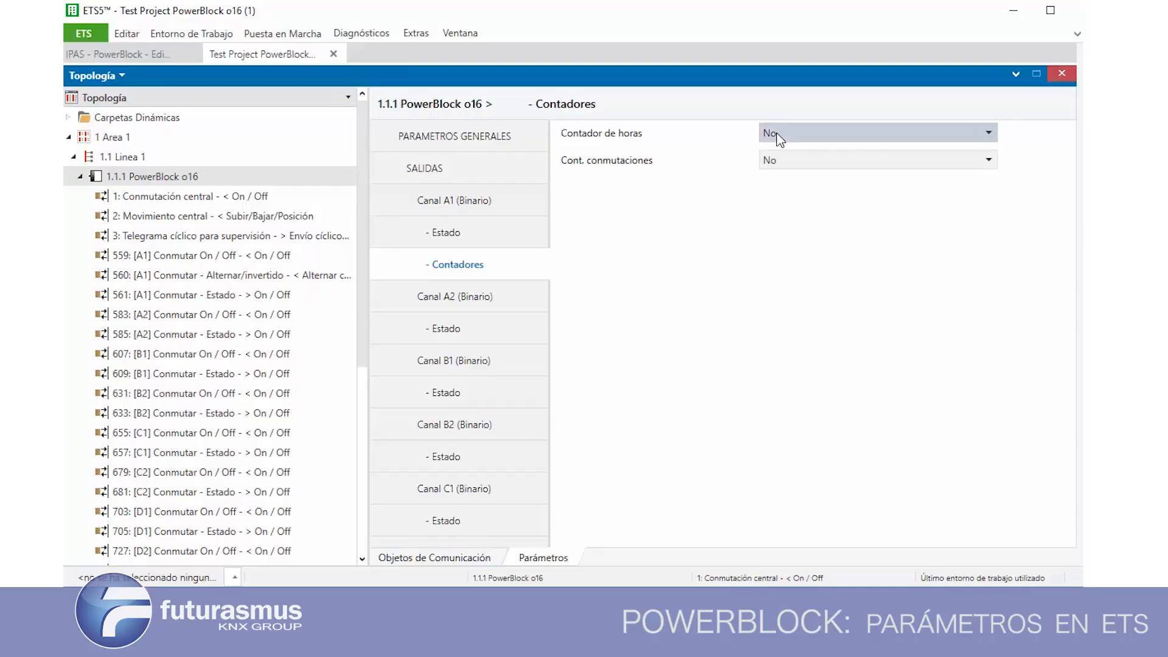
left_click(781, 137)
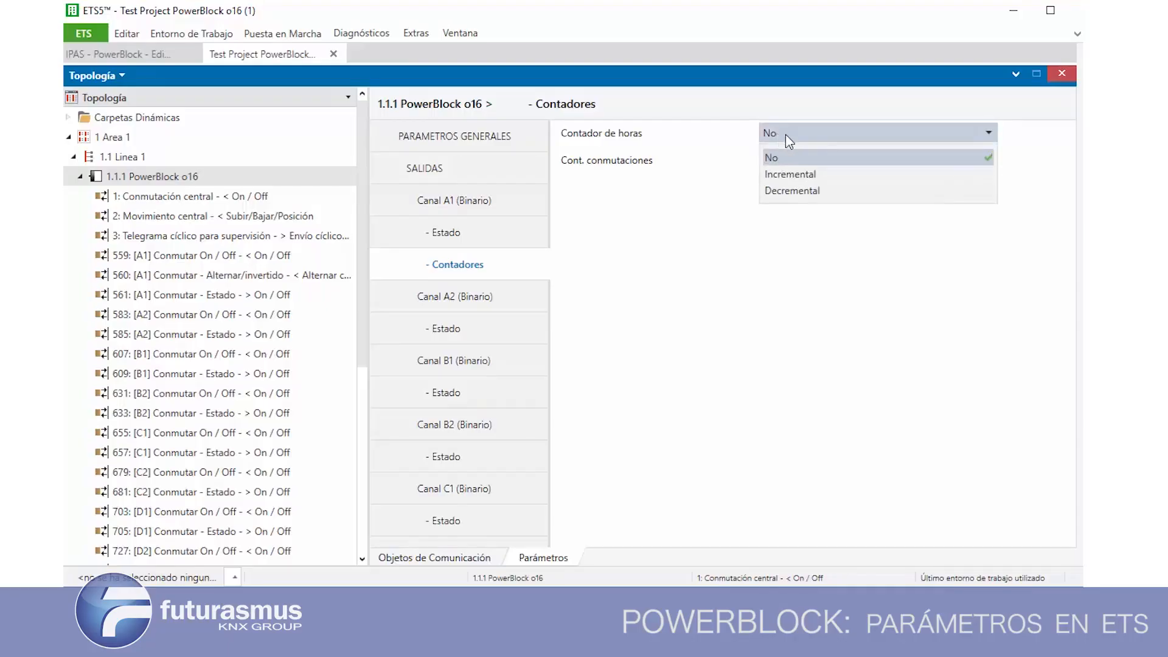
left_click(801, 176)
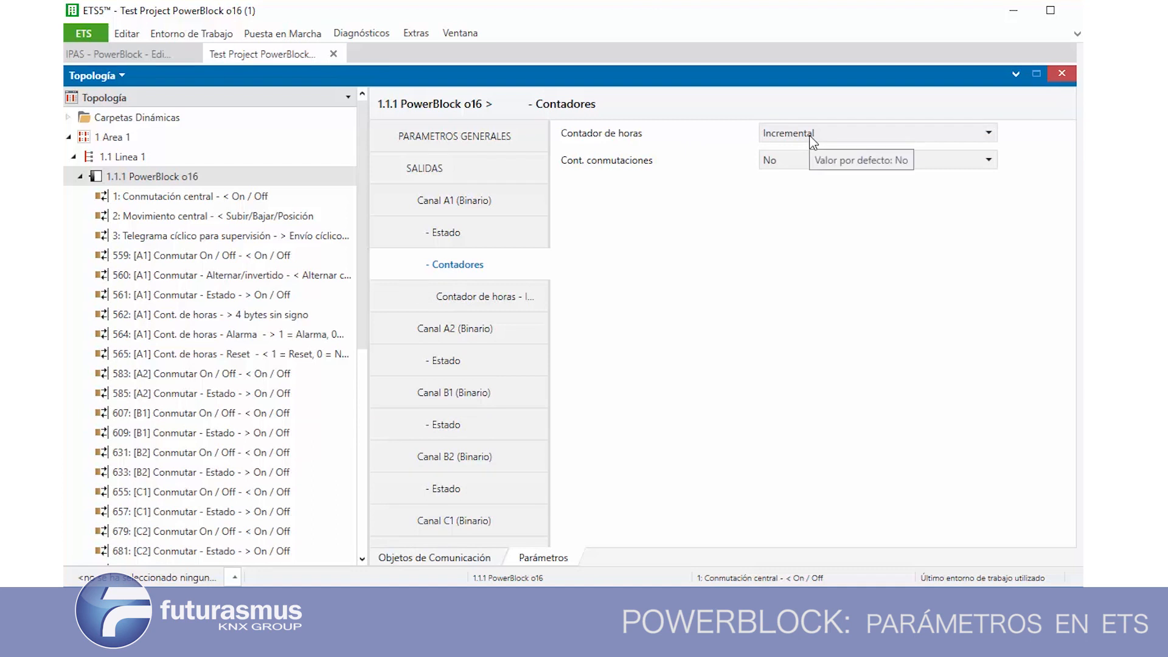
left_click(810, 135)
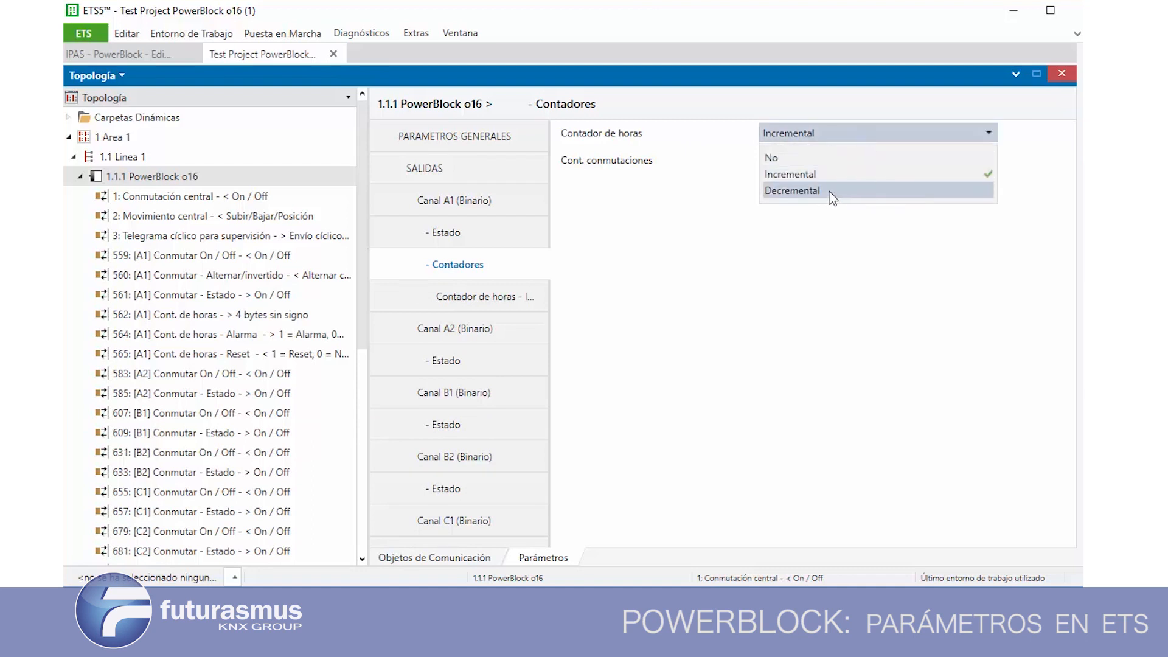
left_click(826, 210)
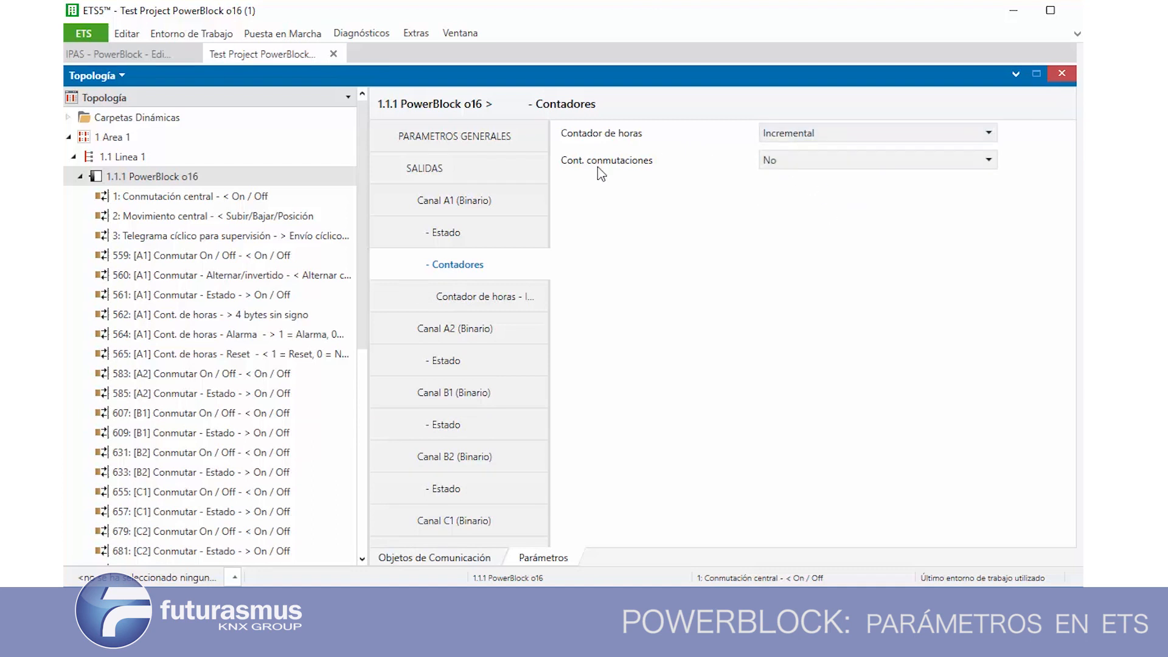
left_click(789, 165)
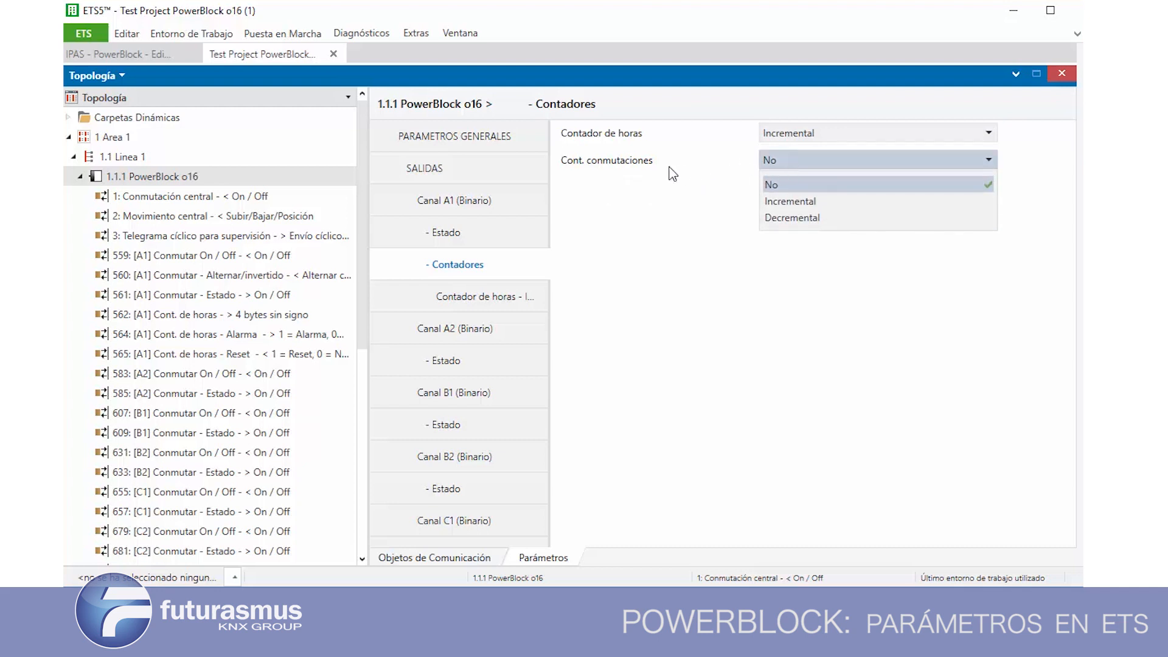
left_click(791, 184)
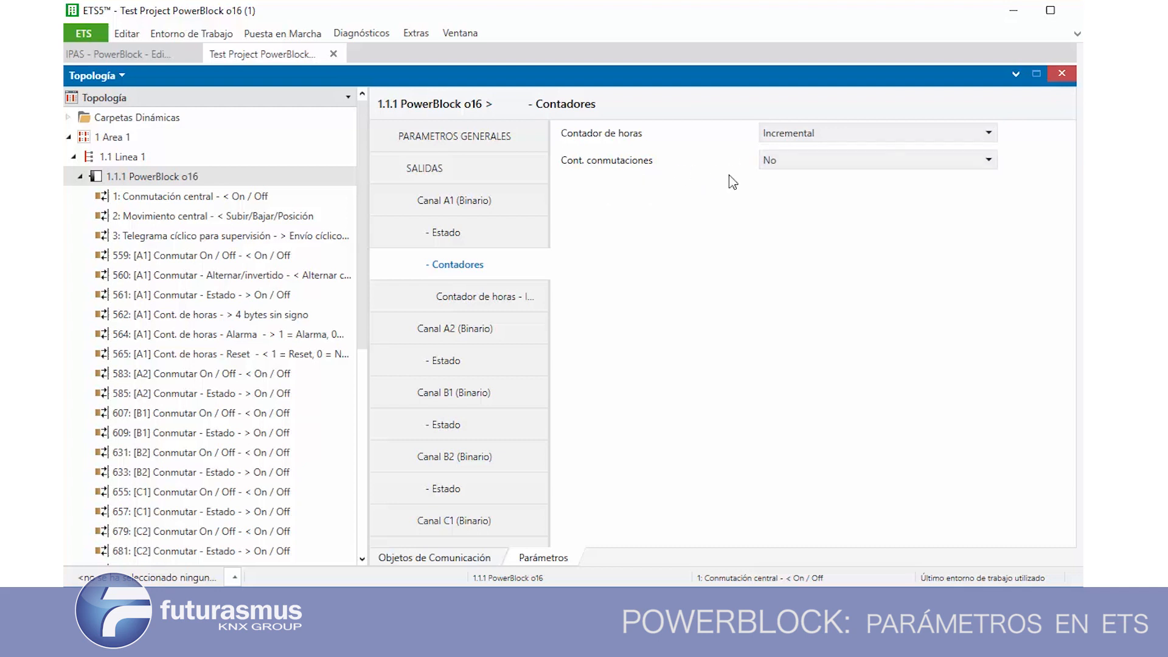
Review the incremental hour counter's DPT options and set Valor inicial del contador de horas to Sí
left_click(460, 298)
left_click(829, 135)
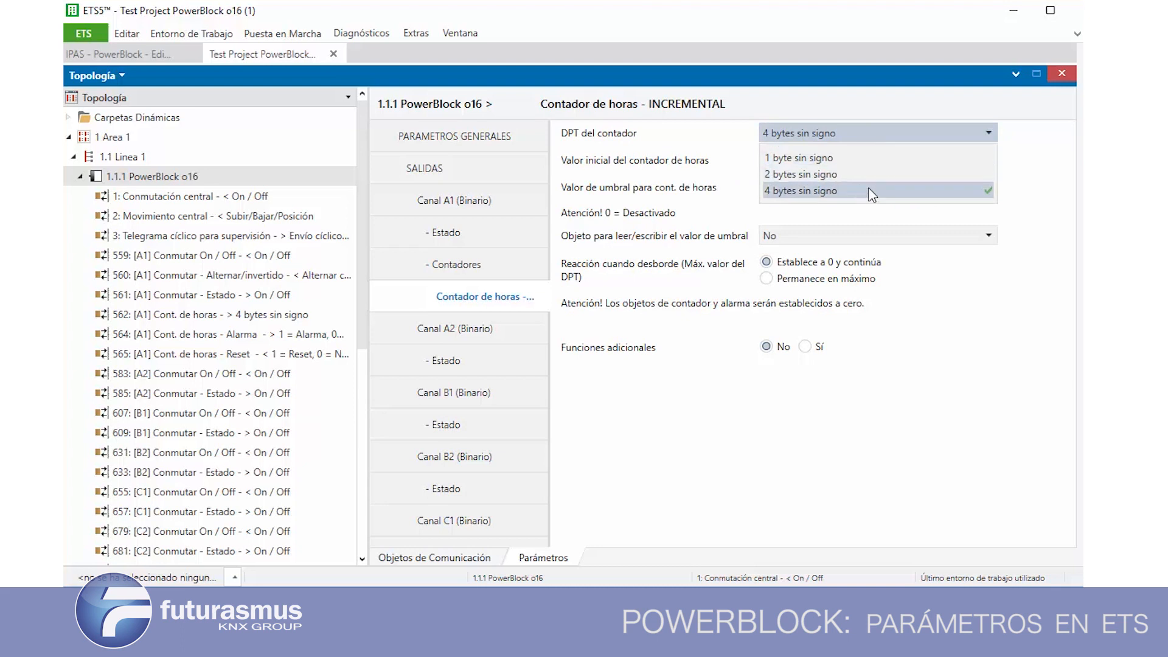
left_click(682, 170)
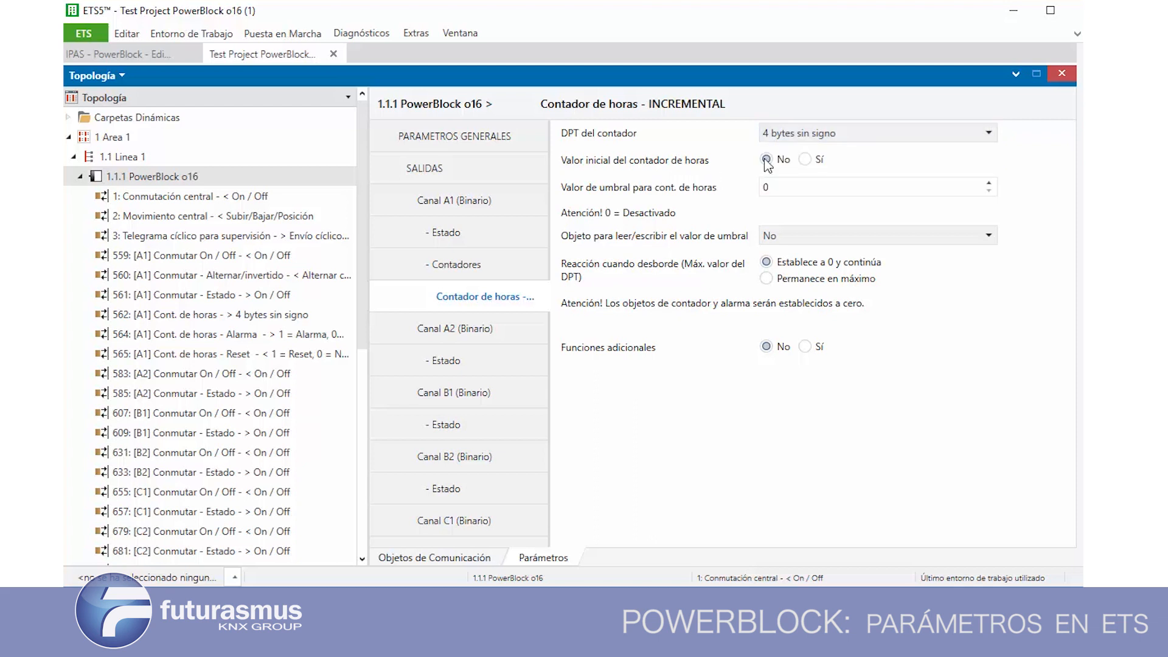
left_click(807, 160)
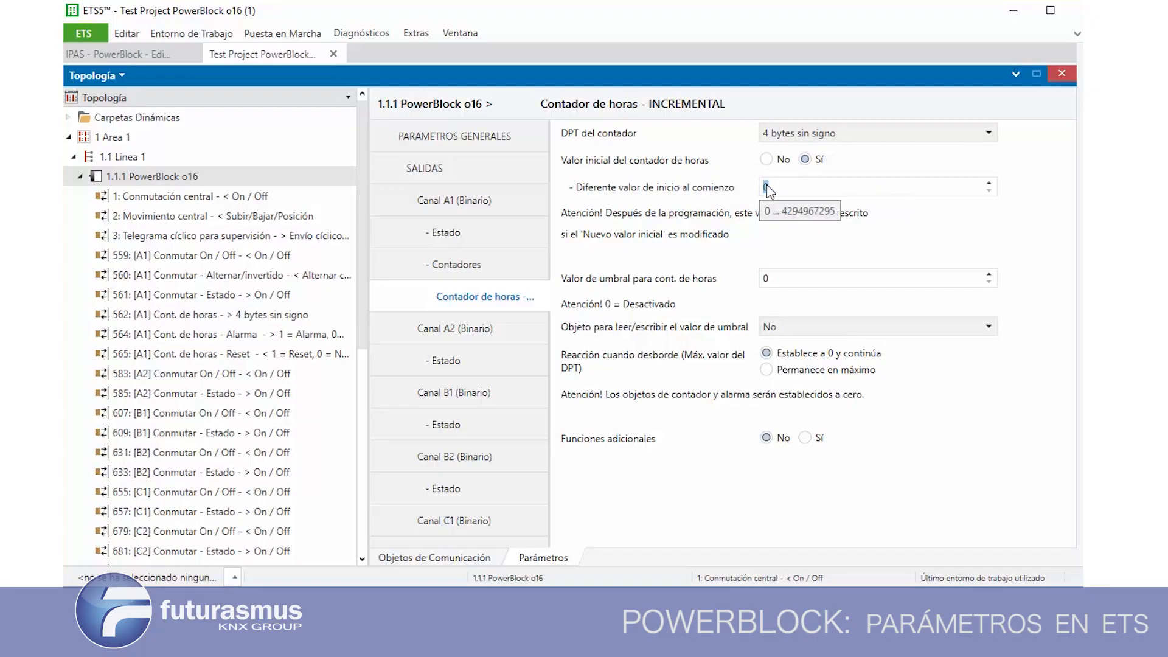
double_click(765, 188)
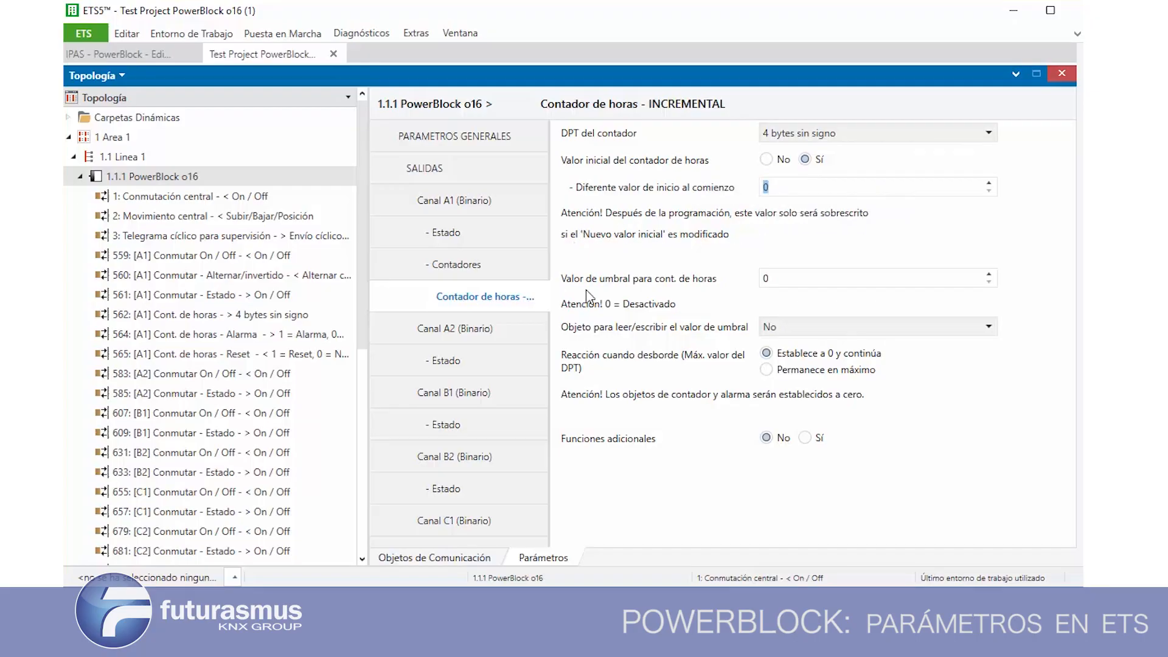
double_click(761, 277)
Set Objeto para leer/escribir el valor de umbral to Solo de lectura and finally to Lectura y escritura
left_click(792, 331)
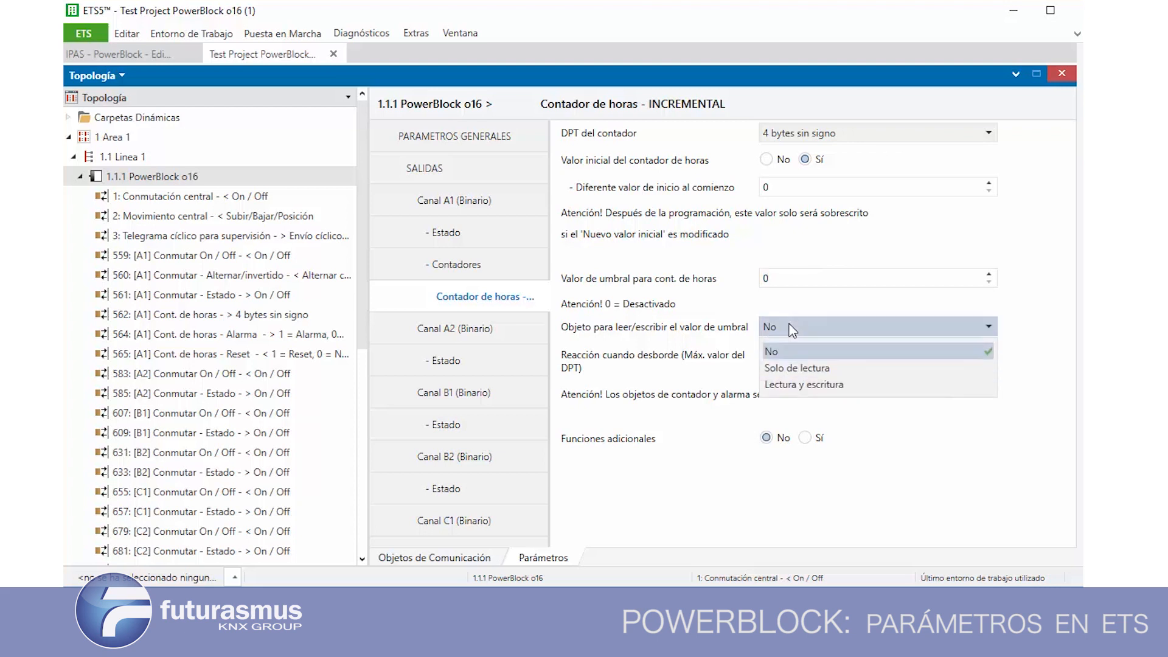
left_click(799, 370)
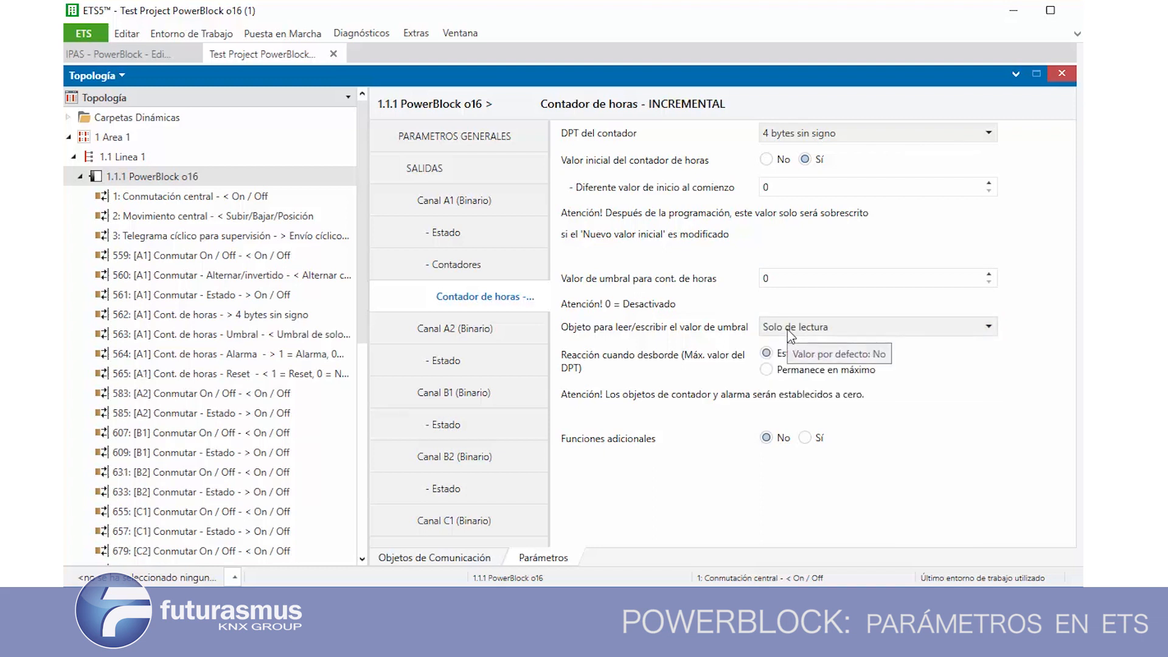
left_click(787, 329)
left_click(827, 389)
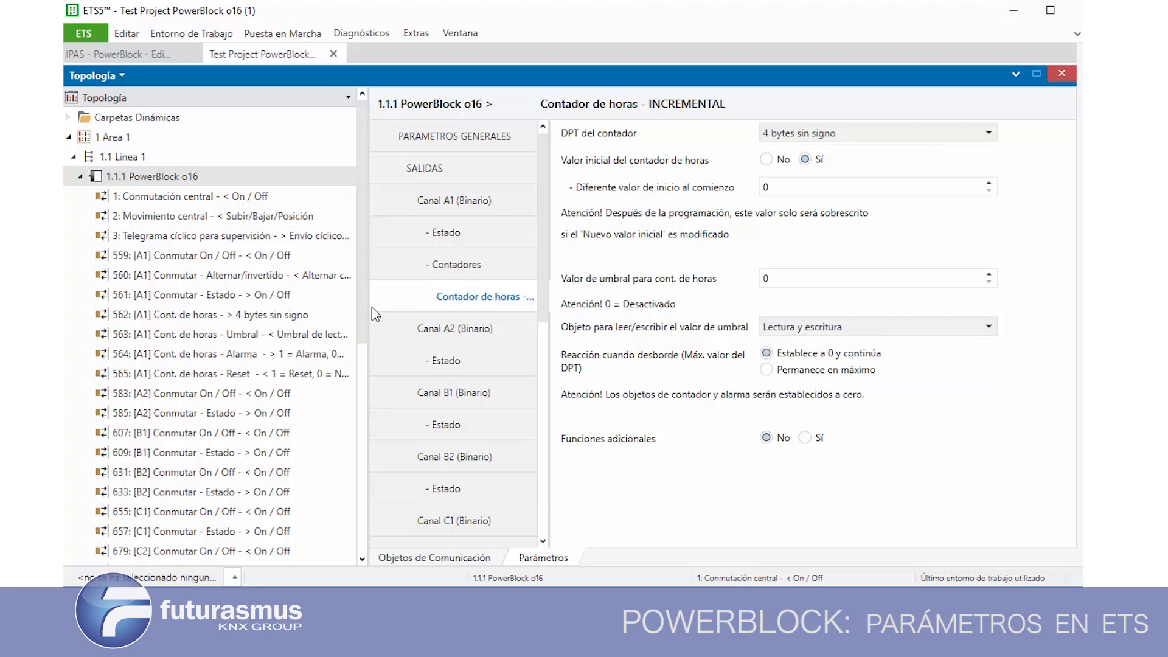
Widen the topology tree and inspect channel A1's hour counter objects for Umbral, Alarma and Reset
left_click_drag(367, 305, 386, 333)
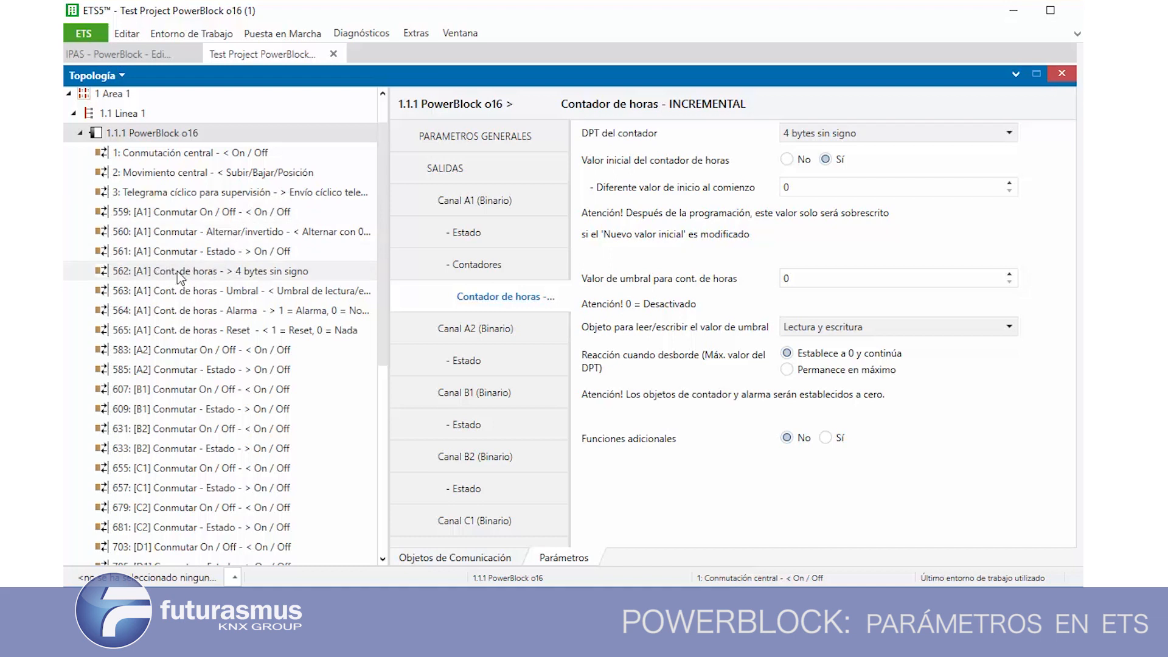
left_click(286, 292)
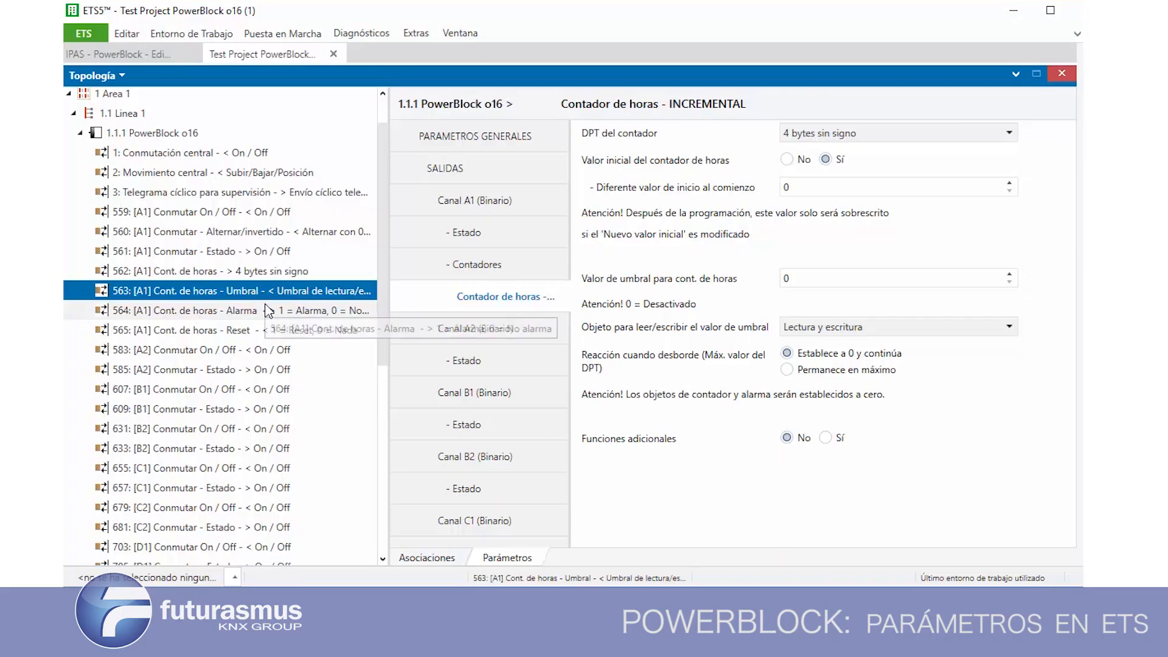
left_click(268, 310)
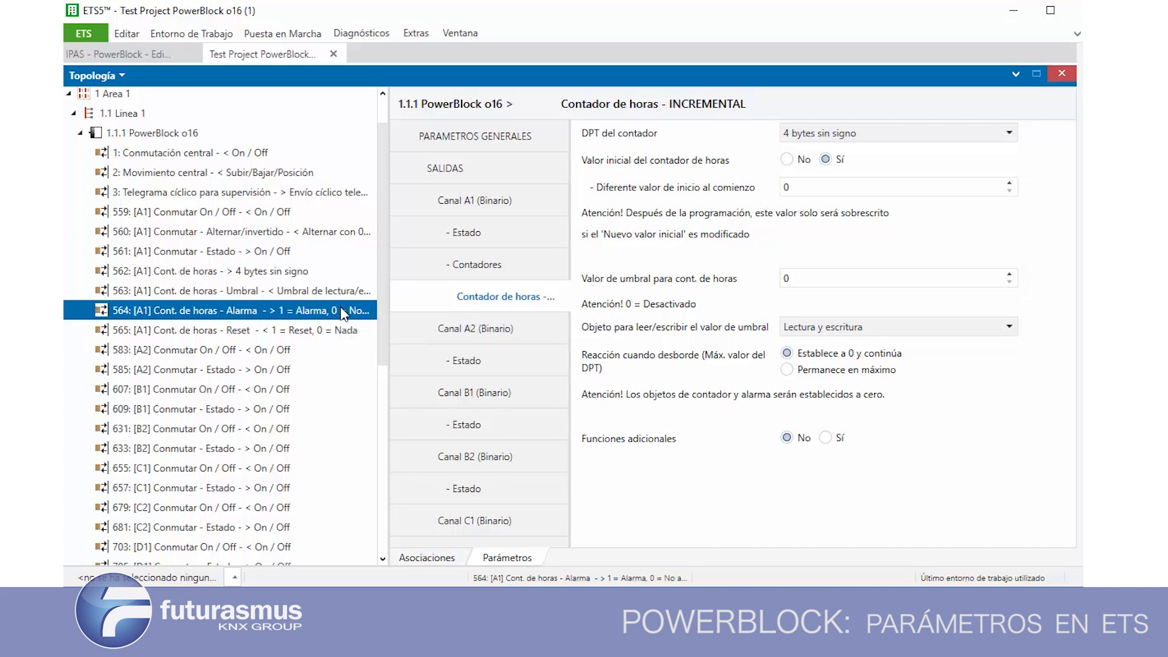
left_click(333, 330)
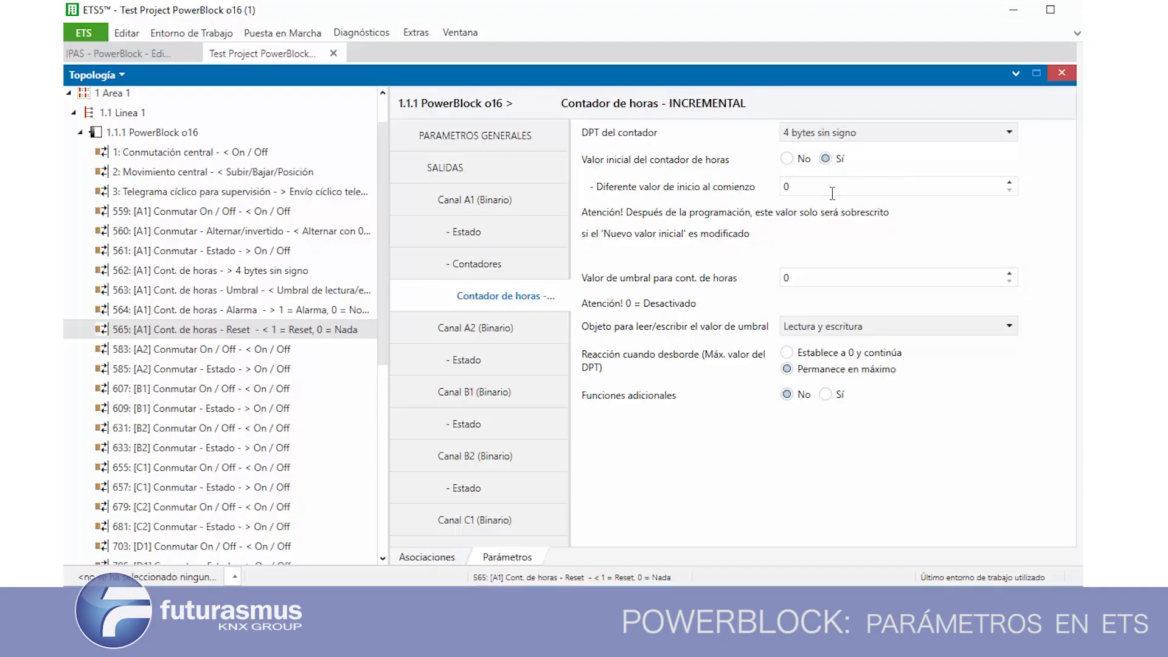
Review the start value and Valor de umbral para cont. de horas fields of the incremental hour counter
double_click(799, 189)
double_click(812, 277)
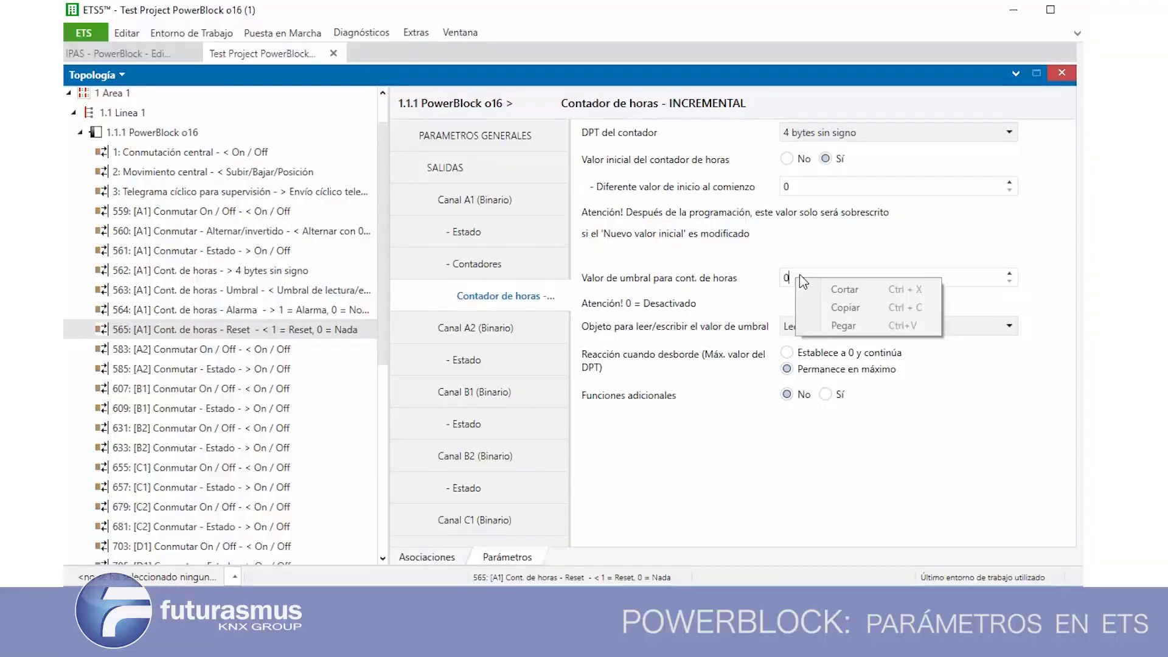
left_click(789, 274)
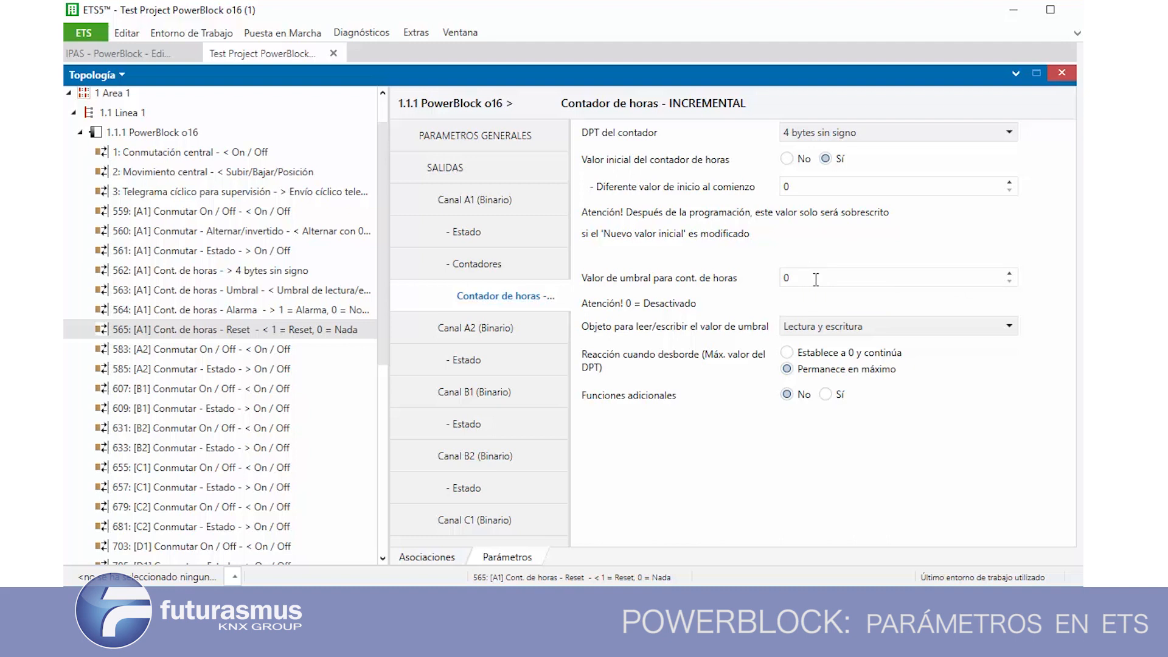
left_click_drag(805, 280, 761, 280)
Check the threshold object's options, then try Establece a 0 y continúa as the overflow reaction and return to Permanece en máximo
left_click(814, 329)
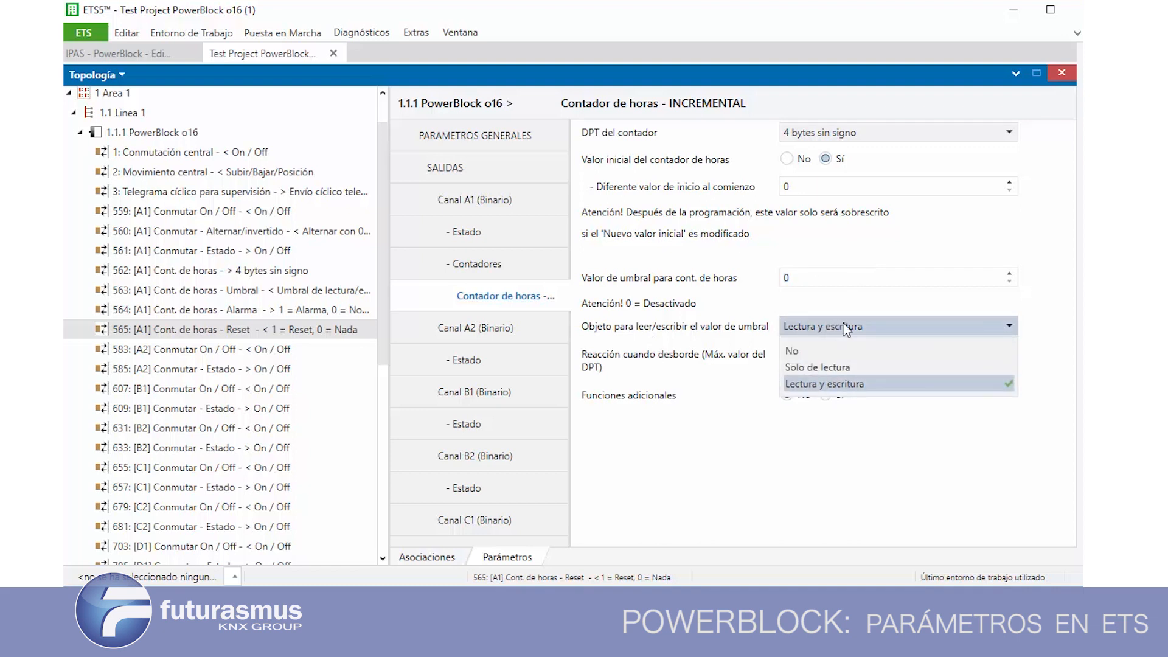
left_click(851, 384)
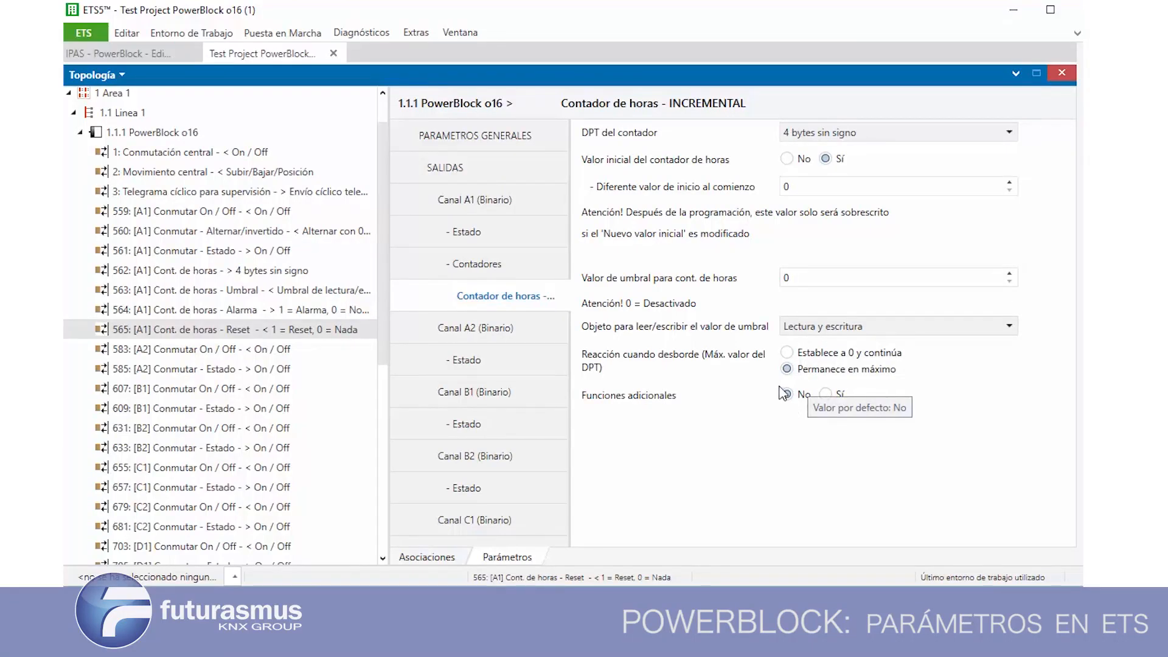
left_click(788, 354)
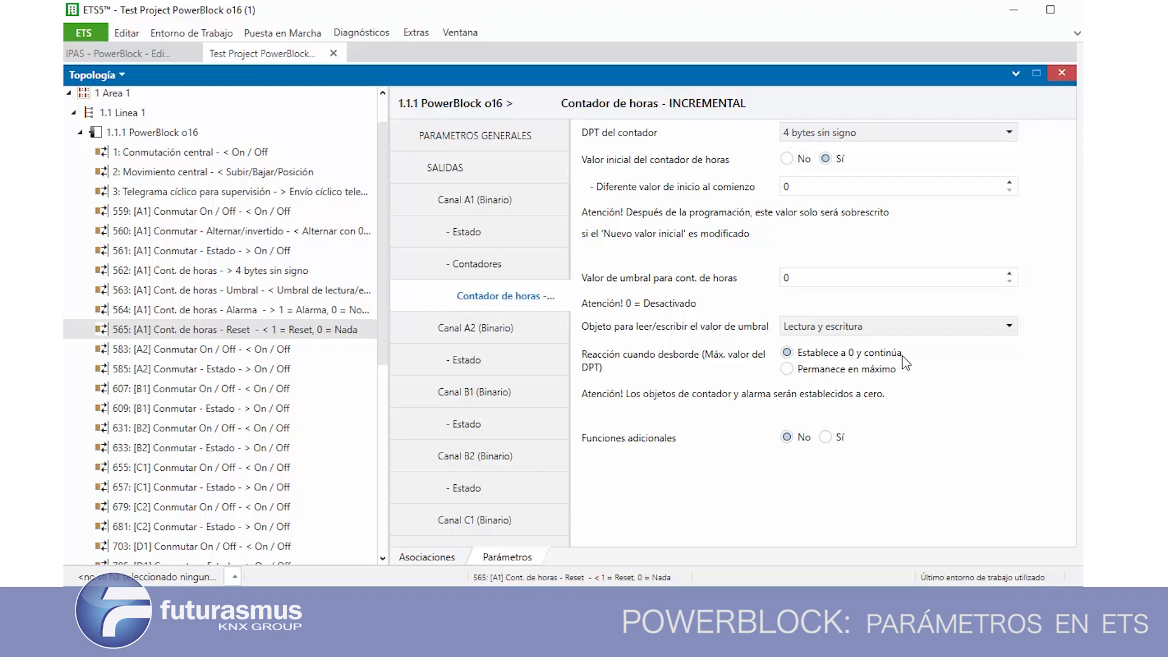
left_click(787, 370)
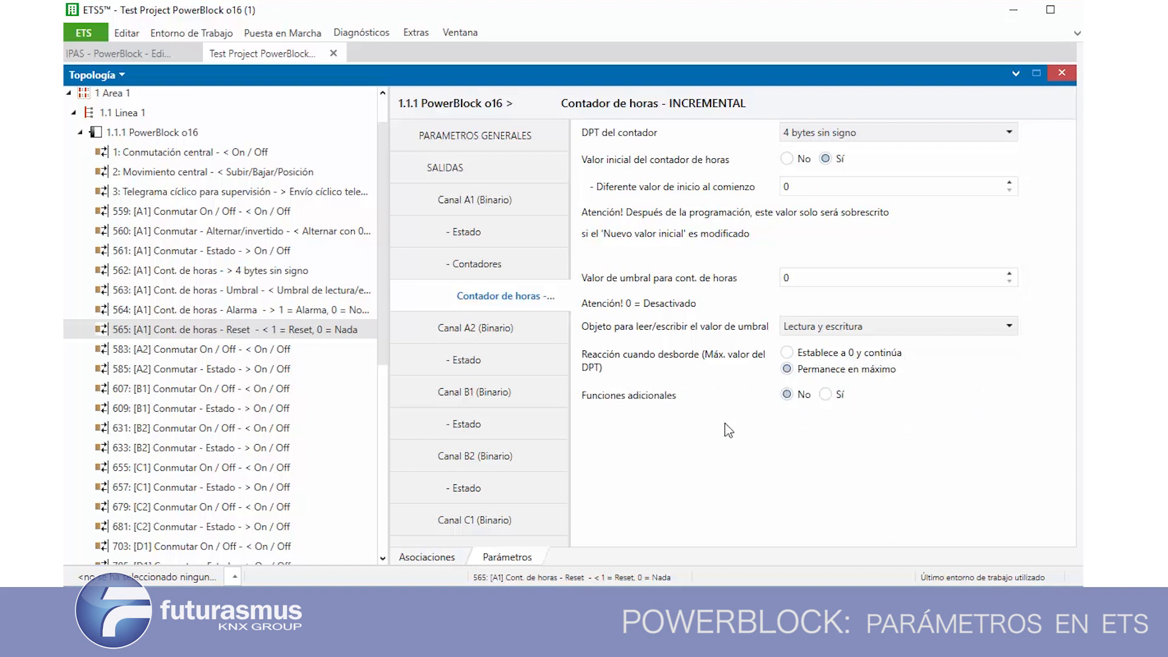
Enable Funciones adicionales for the hour counter and set Envío cíclico del valor de contador to Sí
left_click(827, 396)
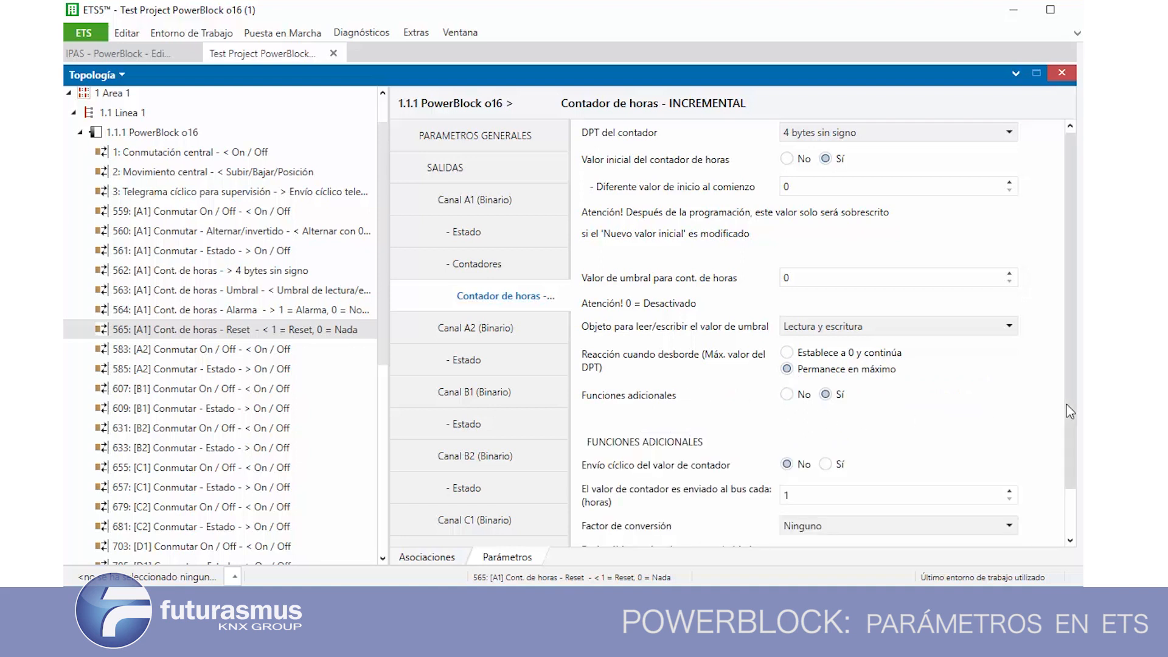
scroll(1068, 407, "down", 3)
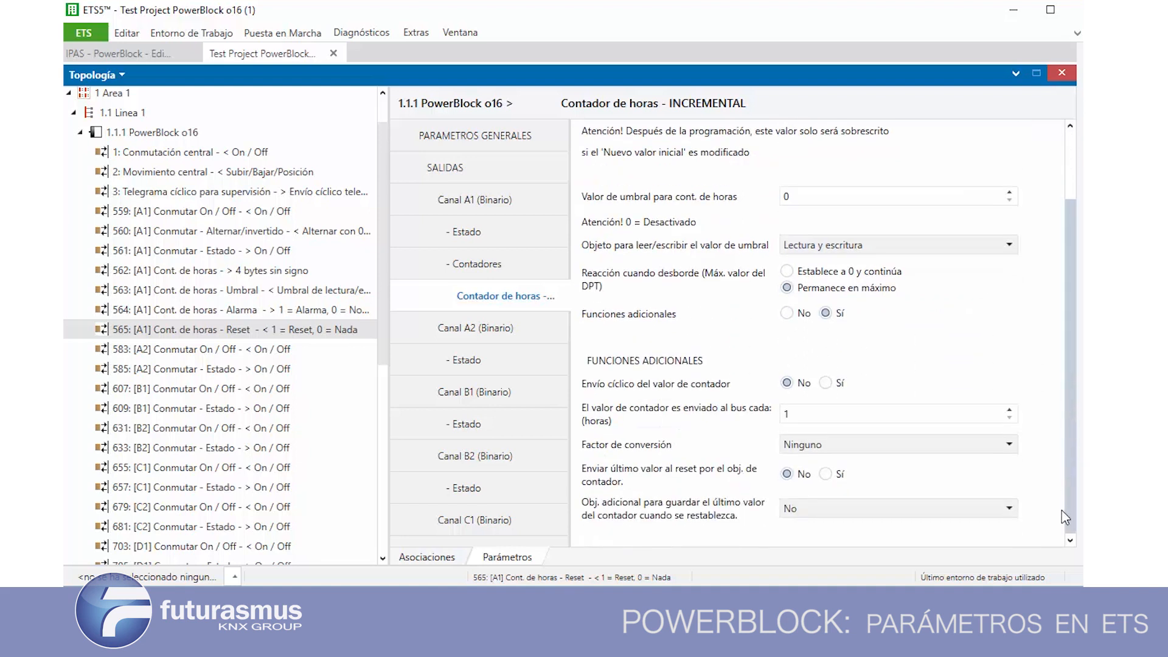
left_click(829, 387)
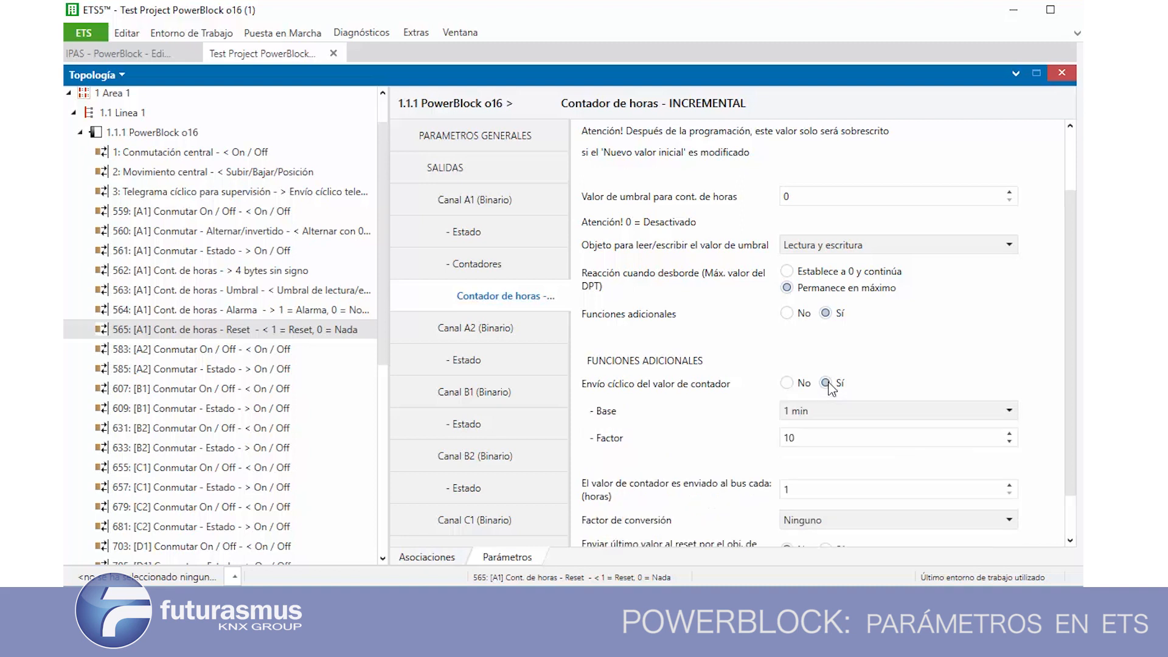
Review the cyclic sending Base options, then set Base to 10 s and Factor to 1
left_click(829, 413)
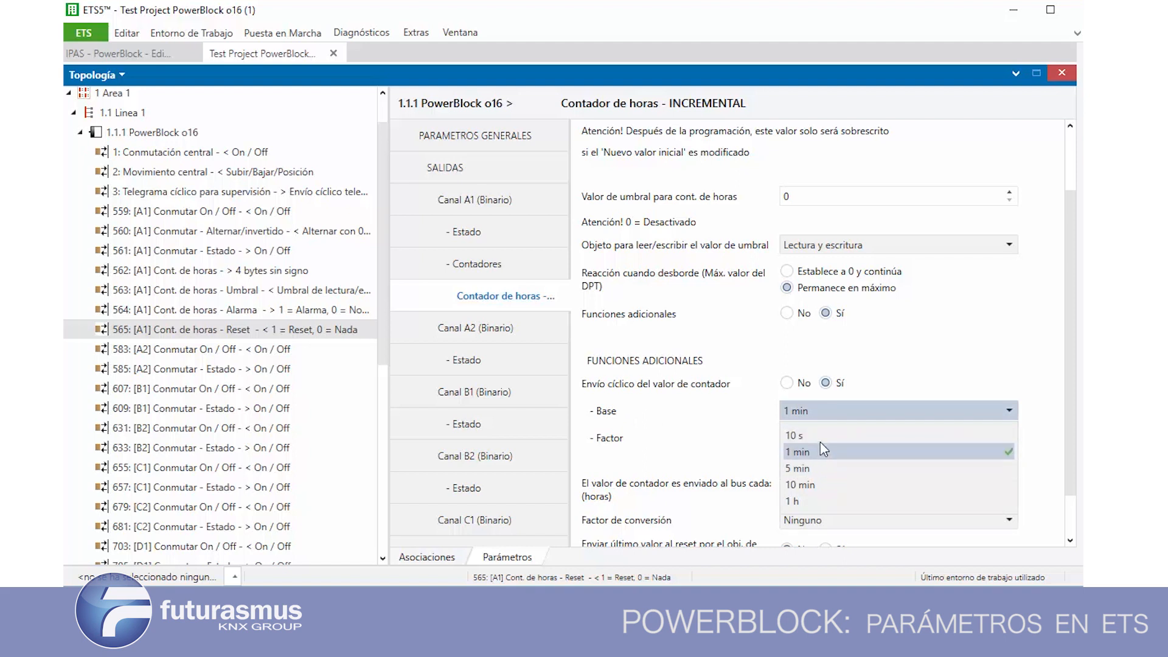
left_click(721, 453)
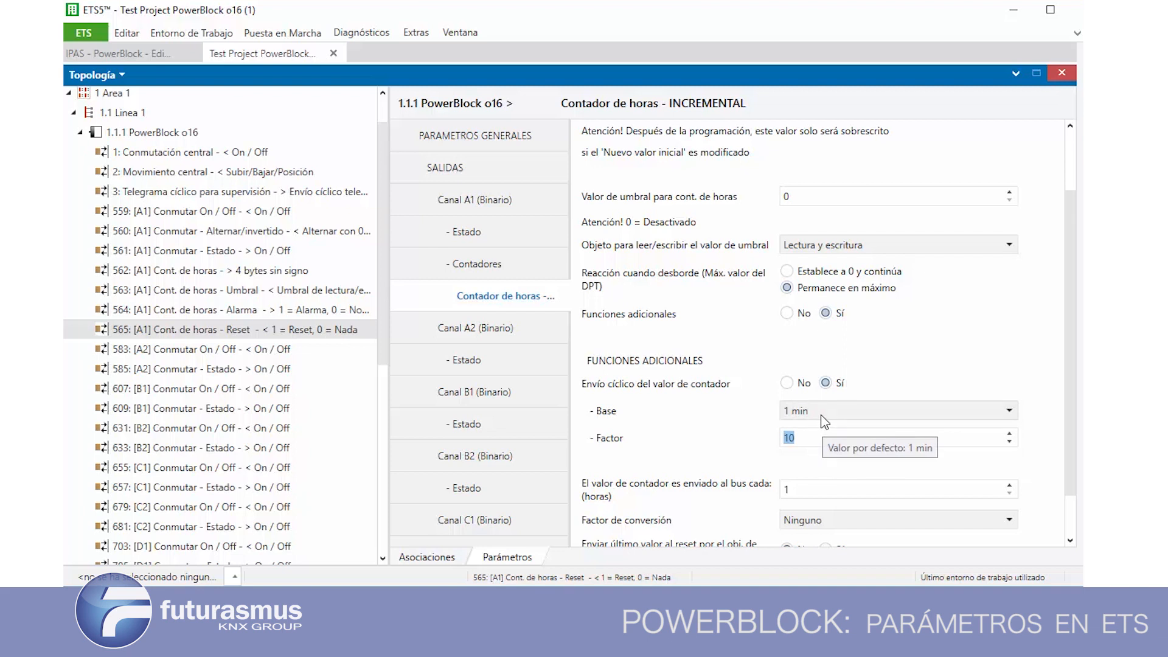
left_click(825, 420)
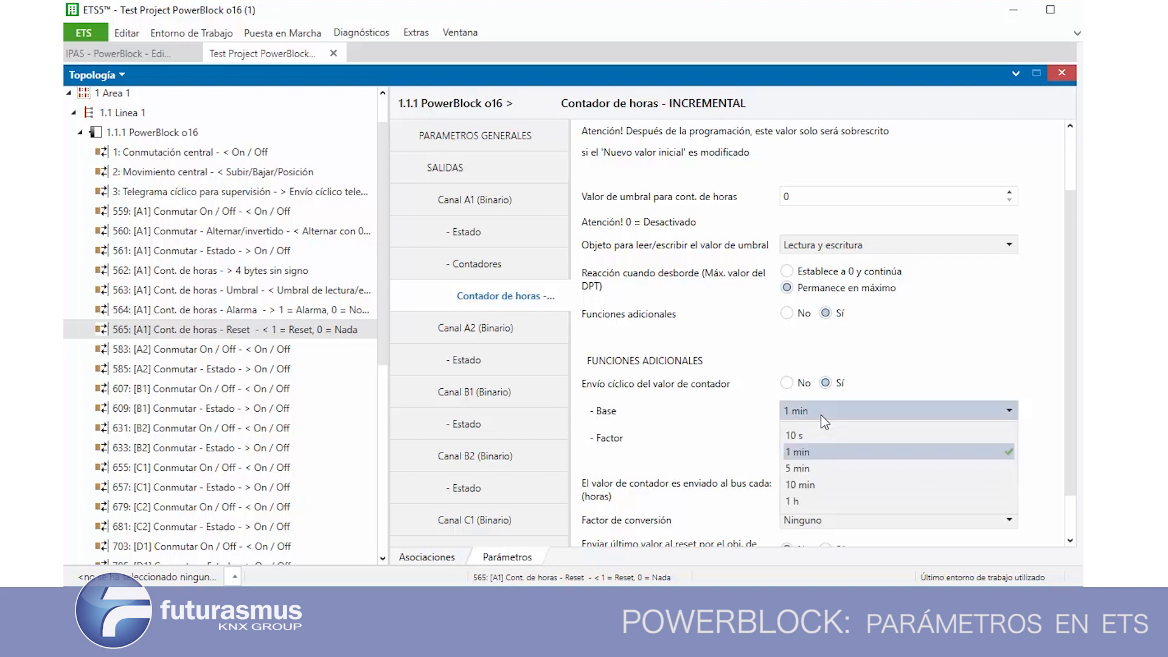
left_click(824, 436)
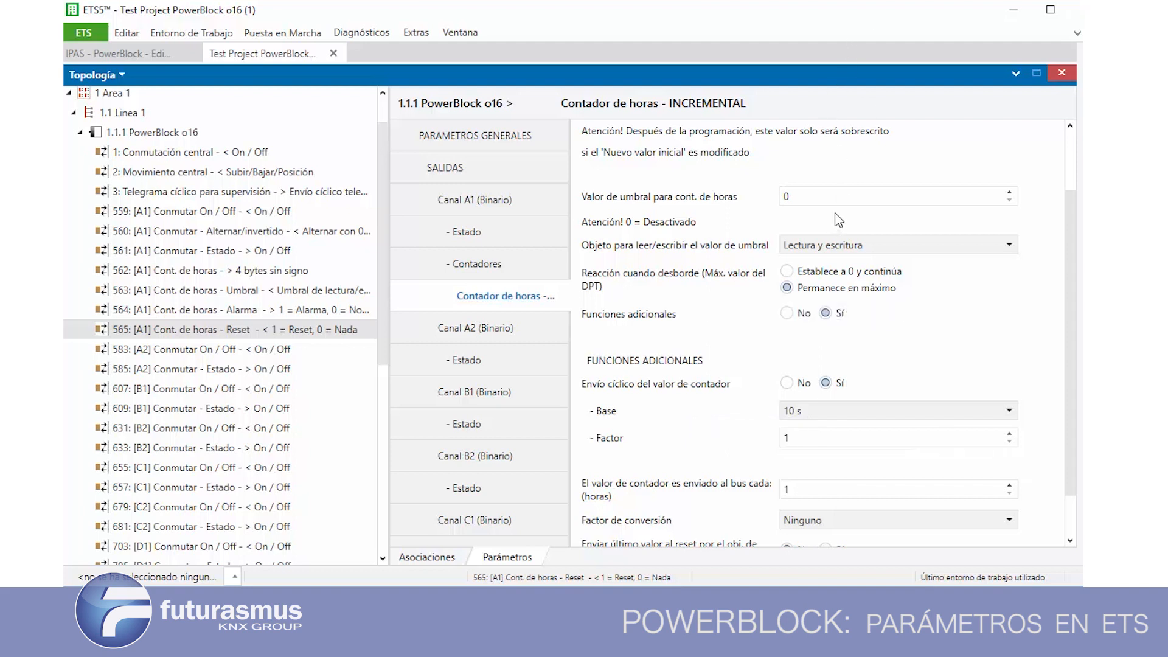
Set the cyclic sending Base to 1 h and check the Factor field
scroll(1067, 410, "down", 2)
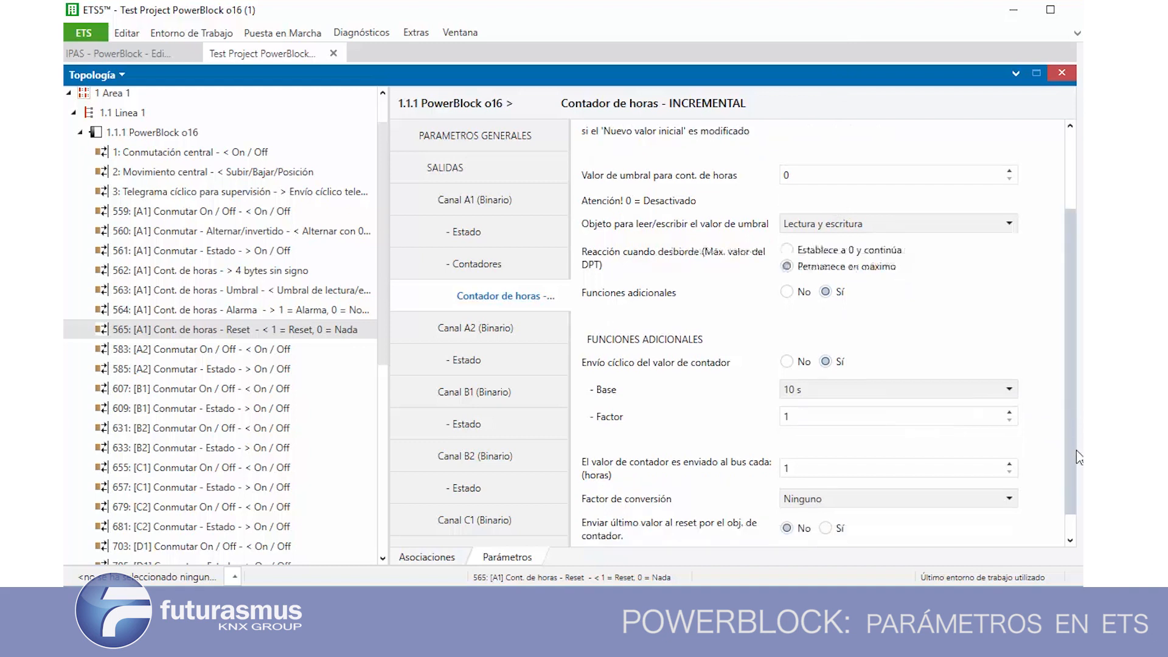
left_click(811, 370)
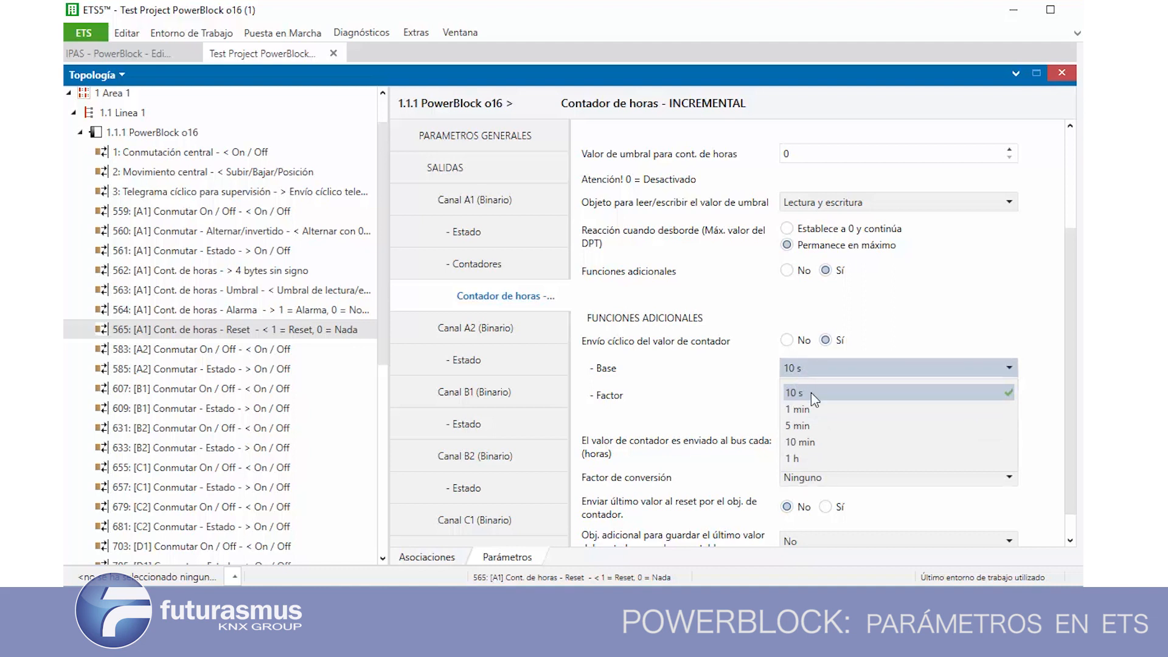
left_click(817, 461)
double_click(804, 393)
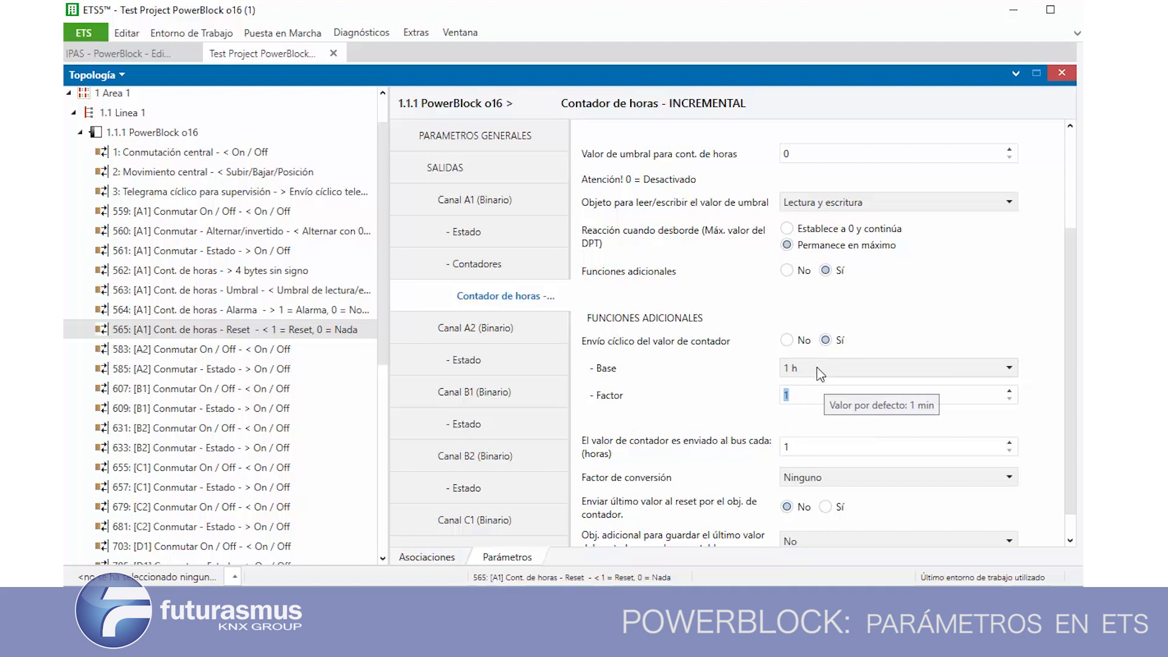
Set Envío cíclico del valor de contador to No and check the field for sending the counter value every set number of hours
left_click_drag(1067, 425, 1072, 500)
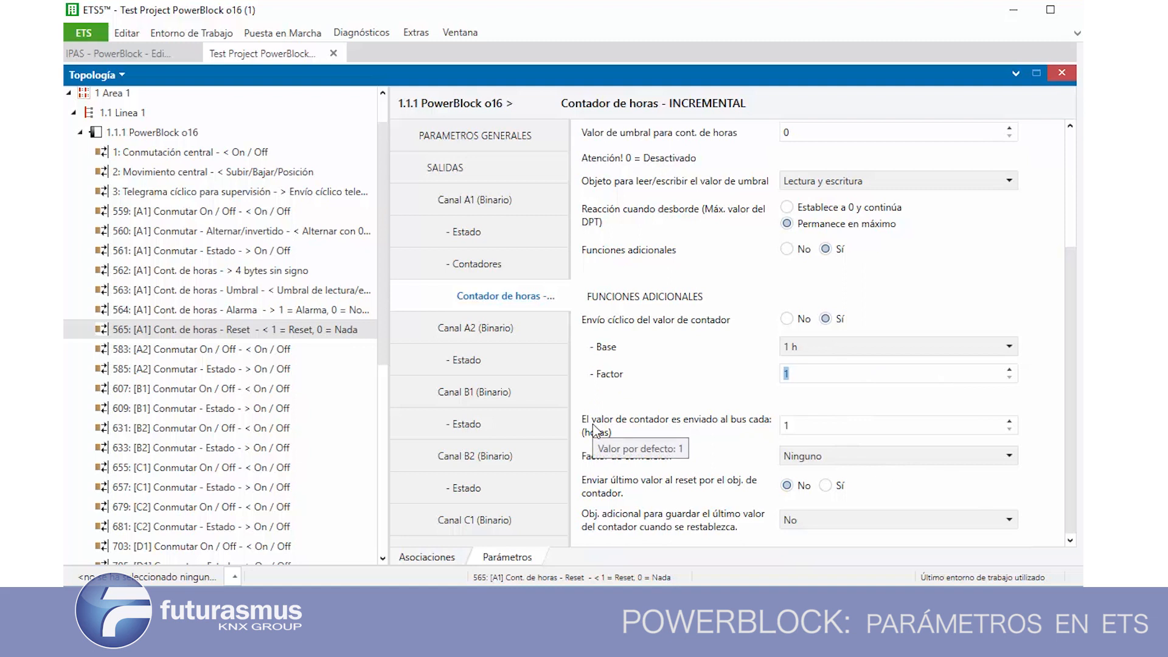
left_click(791, 425)
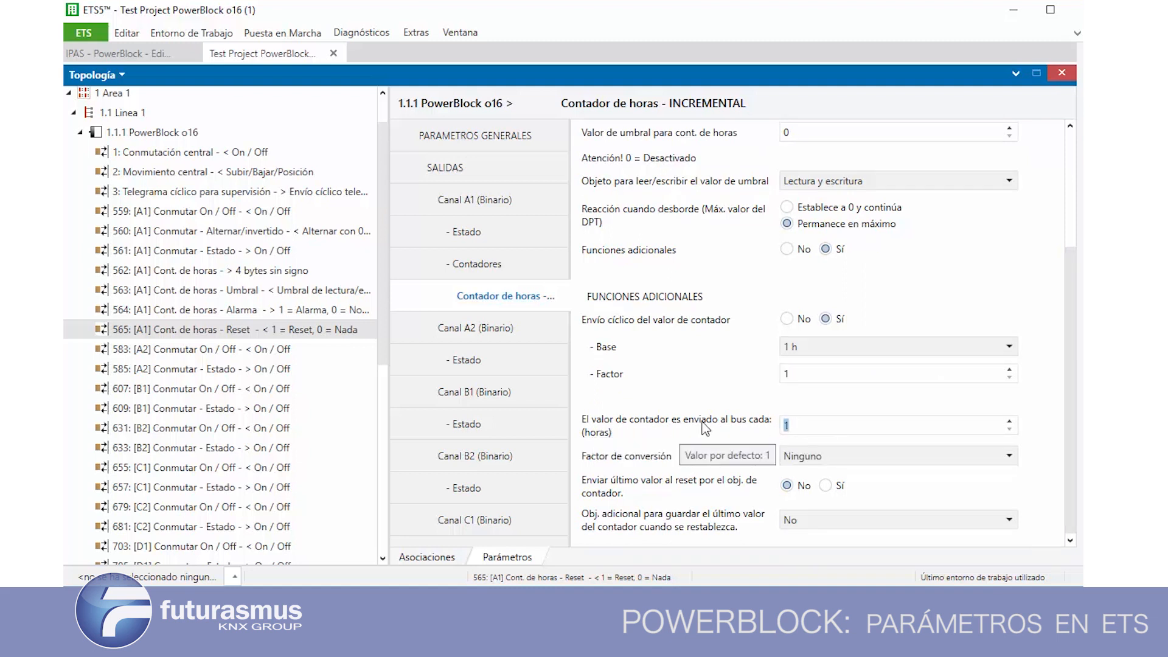
left_click(787, 319)
double_click(823, 410)
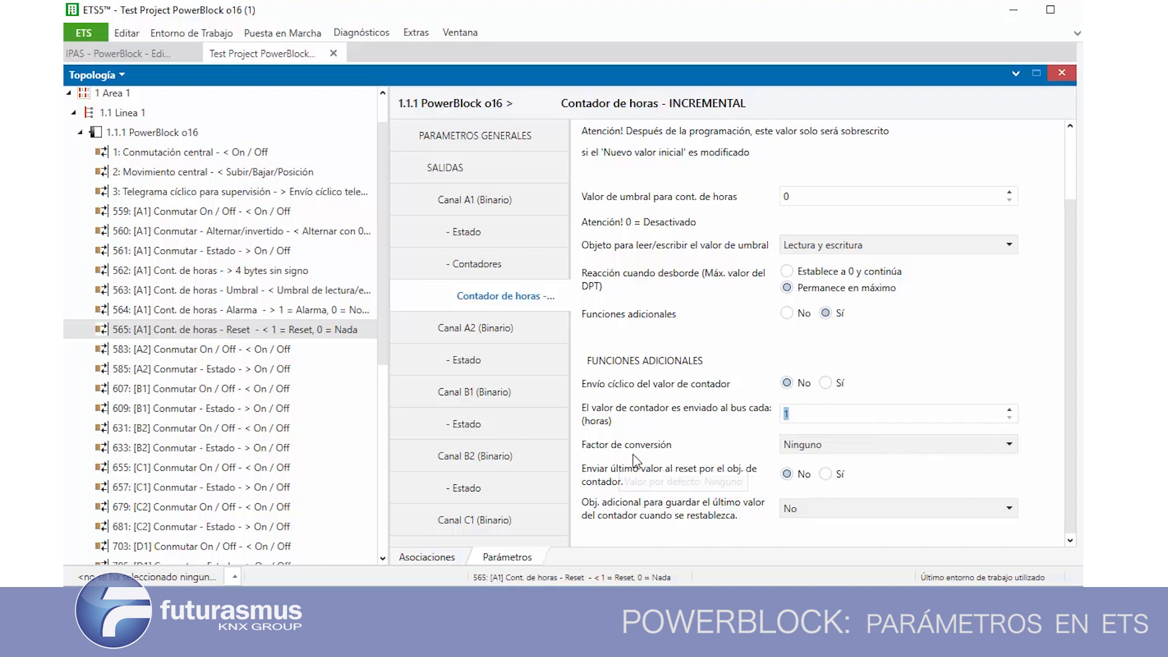
Set Factor de conversión to Varias horas incr. 1 paso and the counter value's bus sending interval to 10 hours
left_click(792, 447)
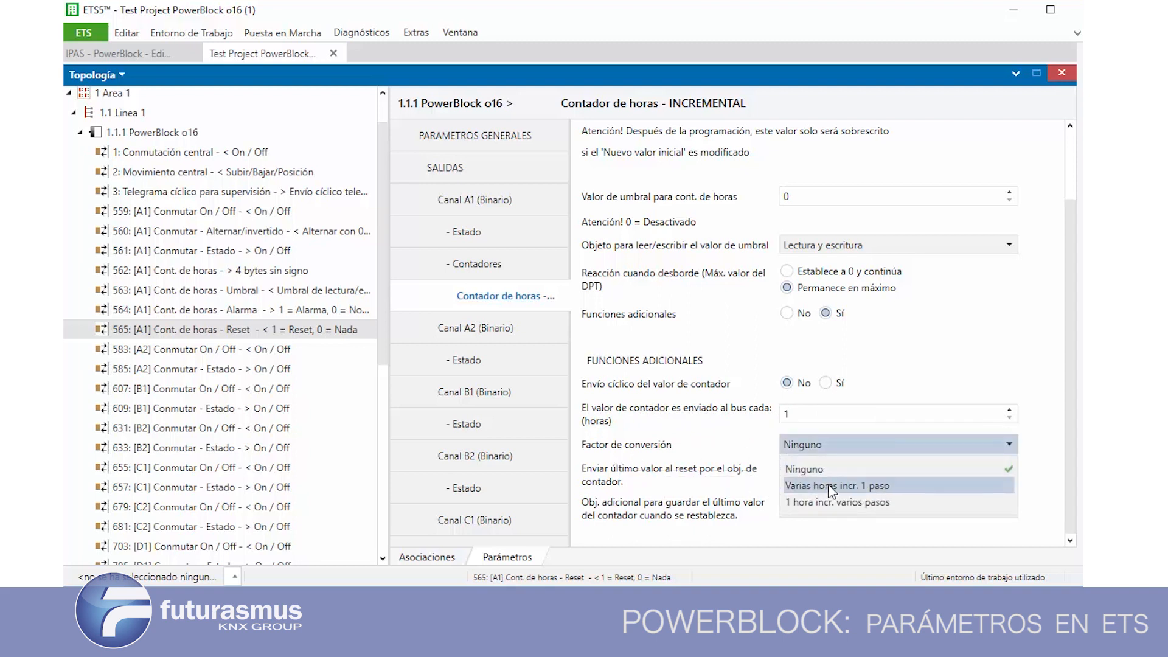
left_click(831, 490)
scroll(1071, 425, "down", 2)
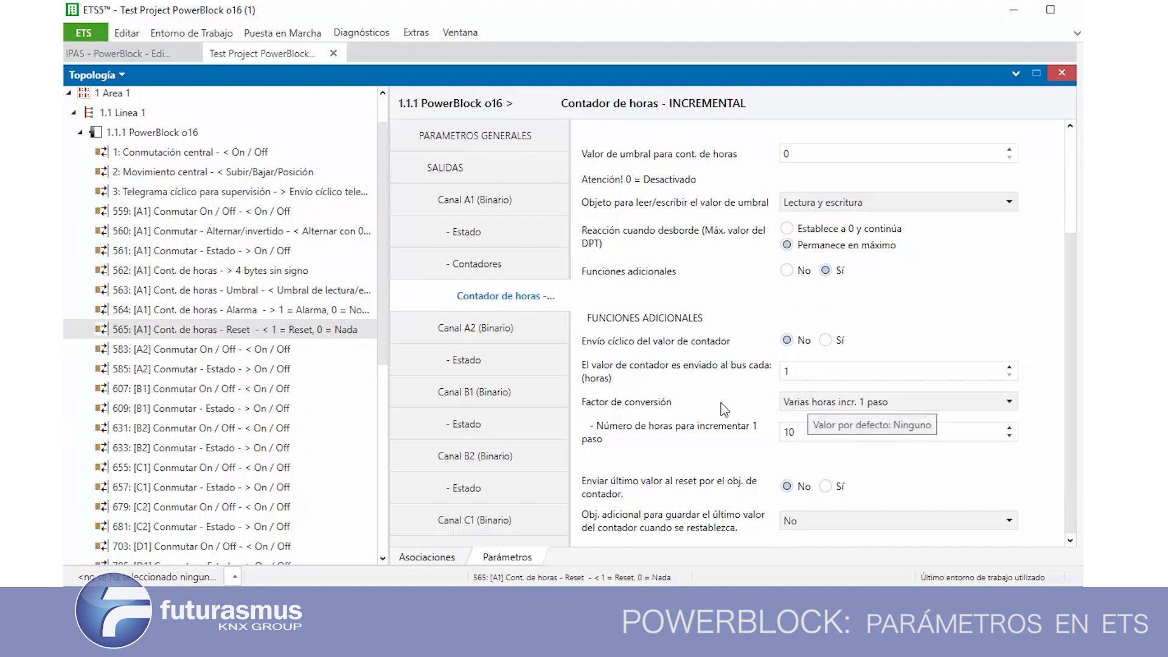
left_click(809, 372)
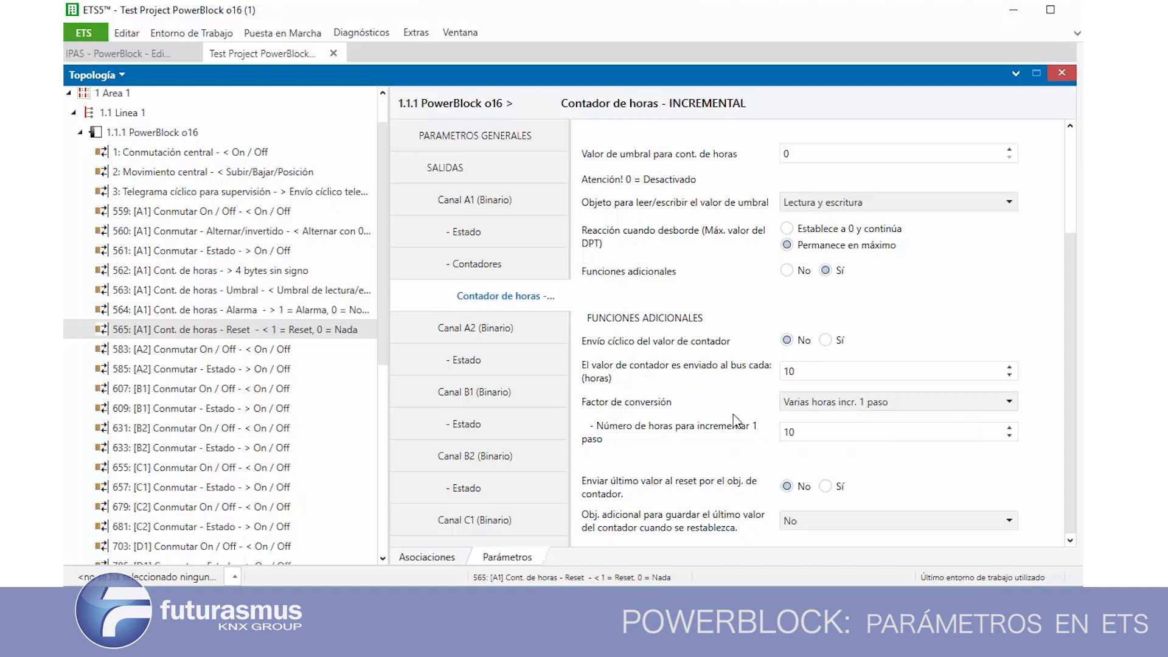
Set Factor de conversión to 1 hora incr. varios pasos with 100 counter steps per hour
left_click(812, 402)
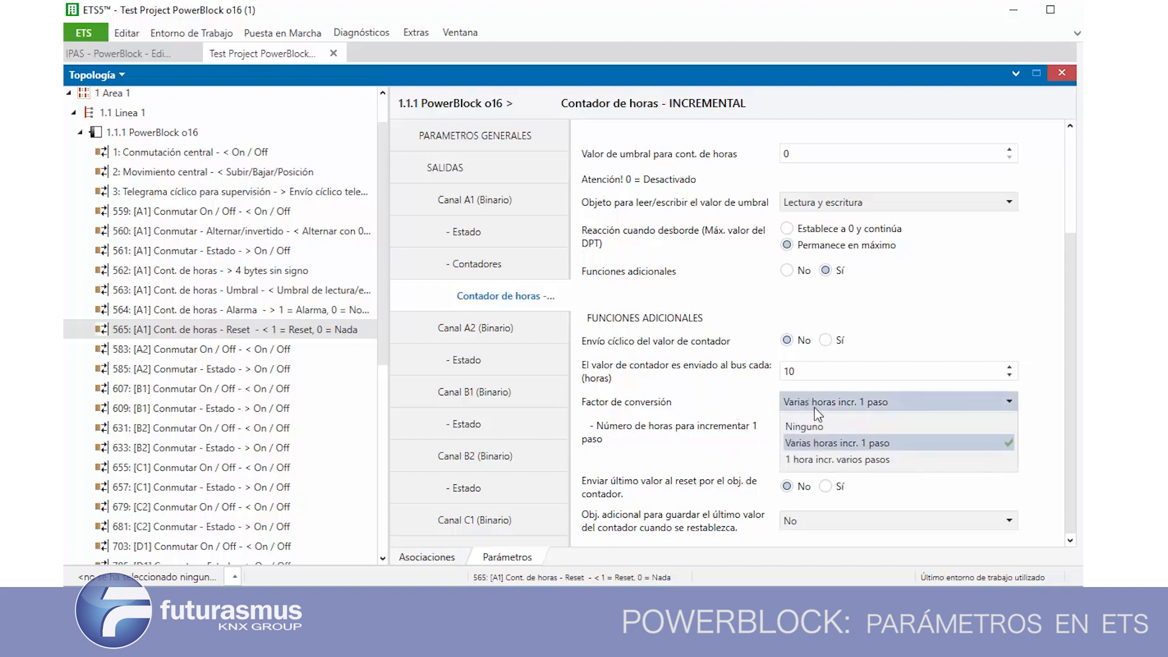
left_click(825, 467)
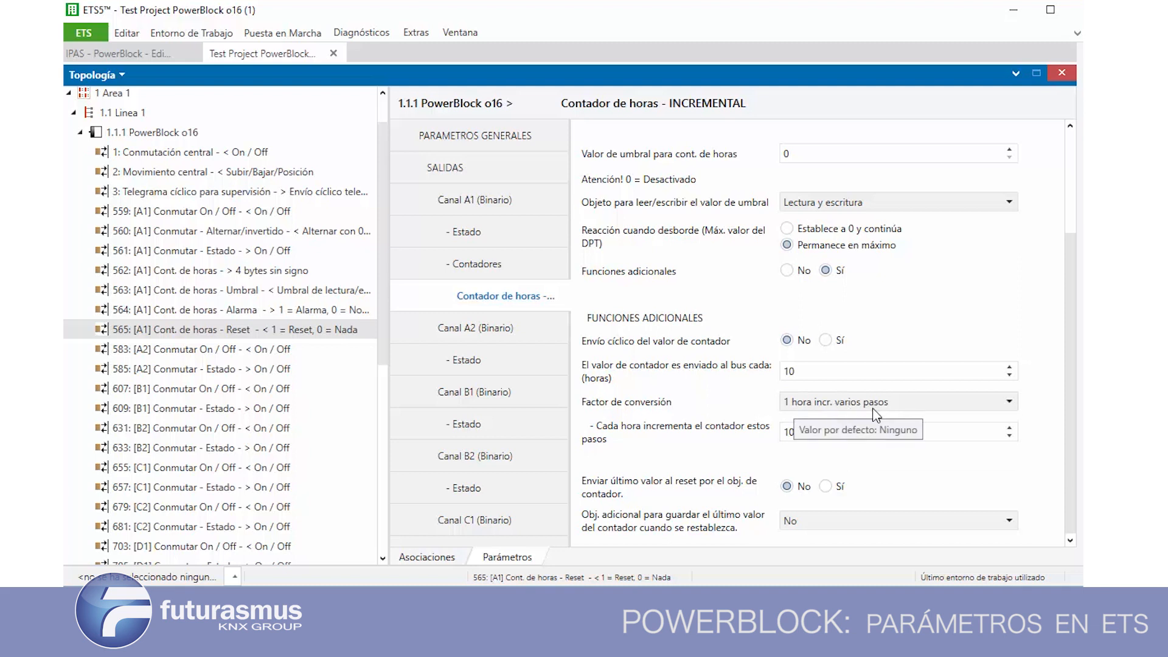
double_click(796, 432)
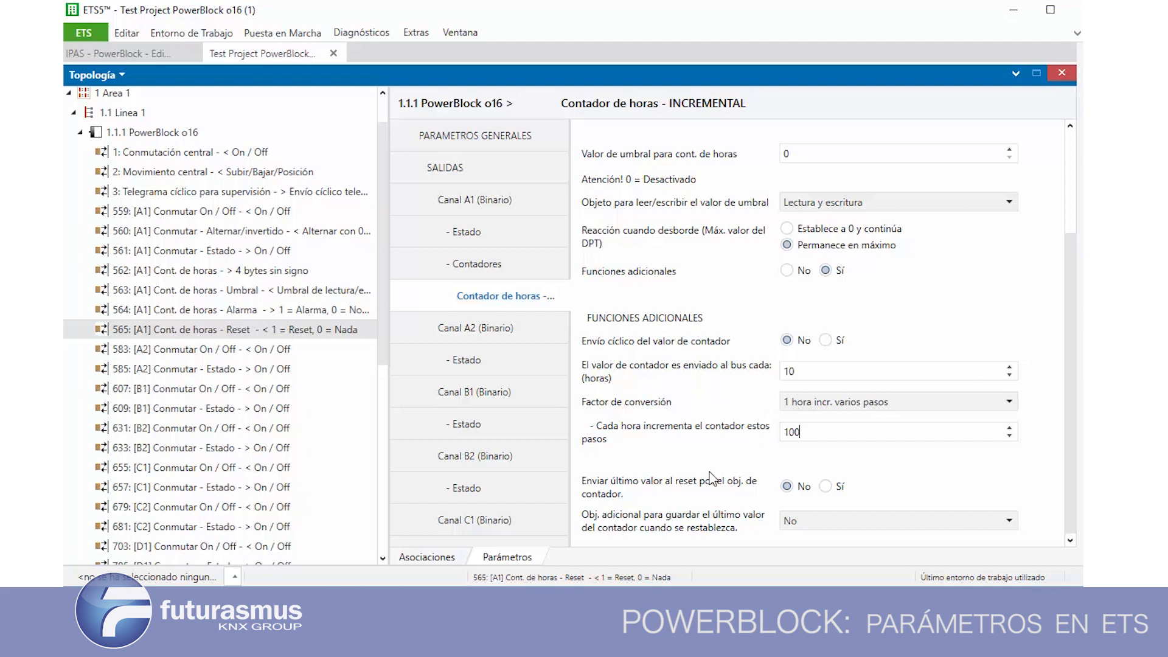
Set both sending the last value at reset and the additional object for saving the last counter value to Sí
left_click(826, 486)
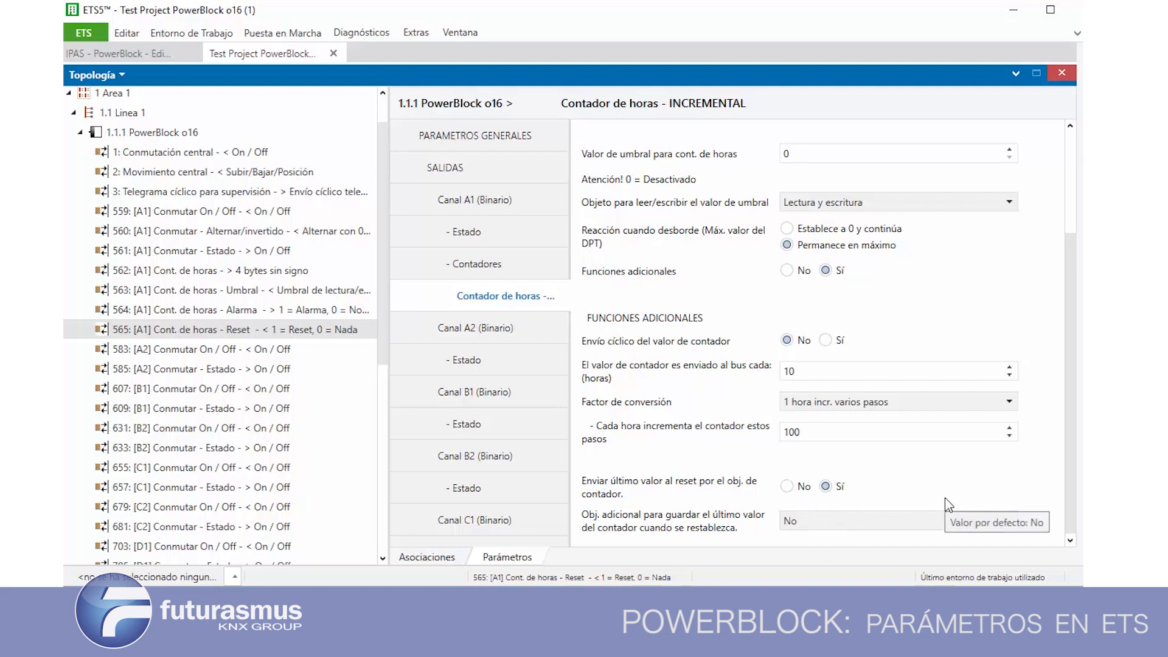
left_click(797, 525)
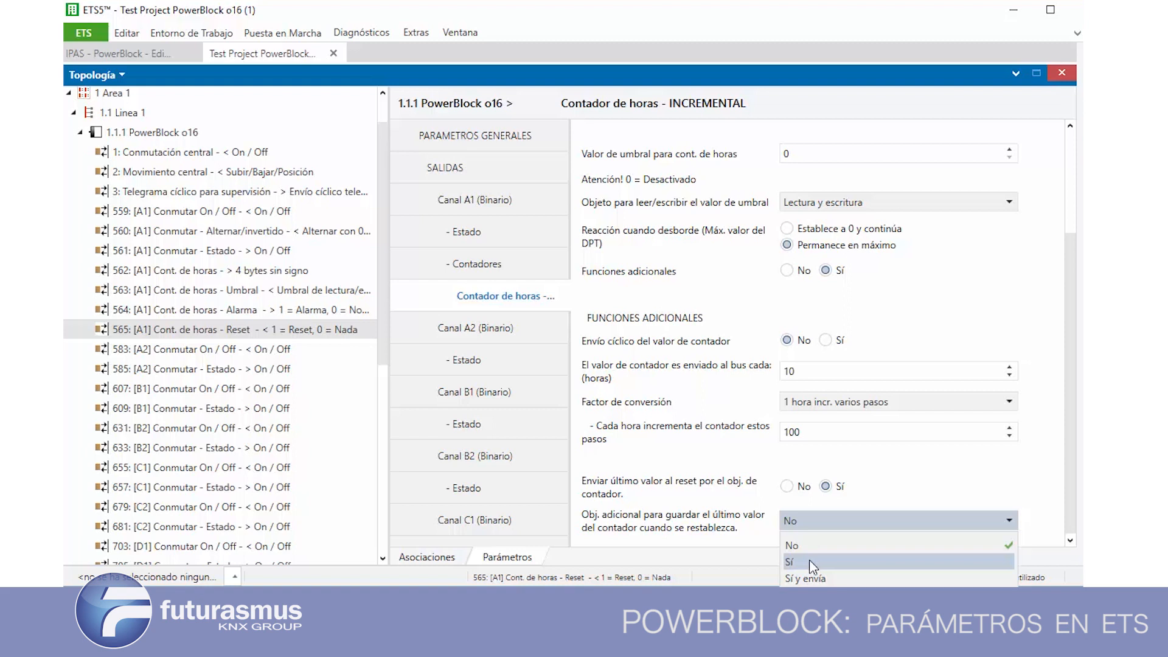
left_click(811, 565)
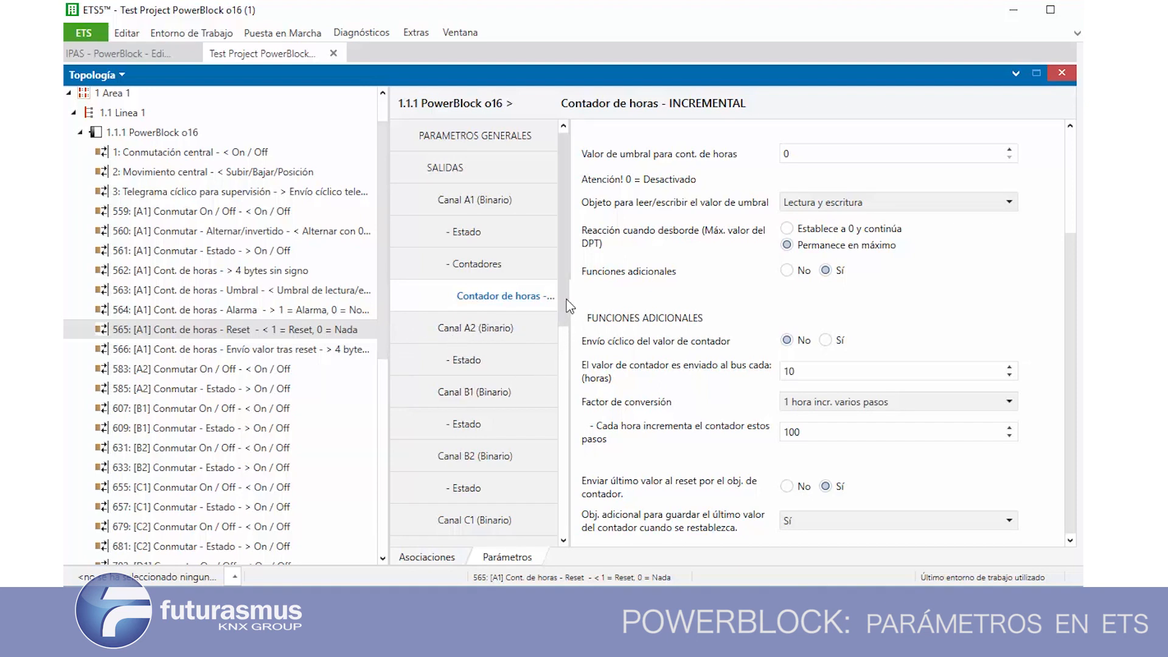
Set Canal A1's Contador de horas to Decremental and open the decremental counter's parameters
left_click(496, 264)
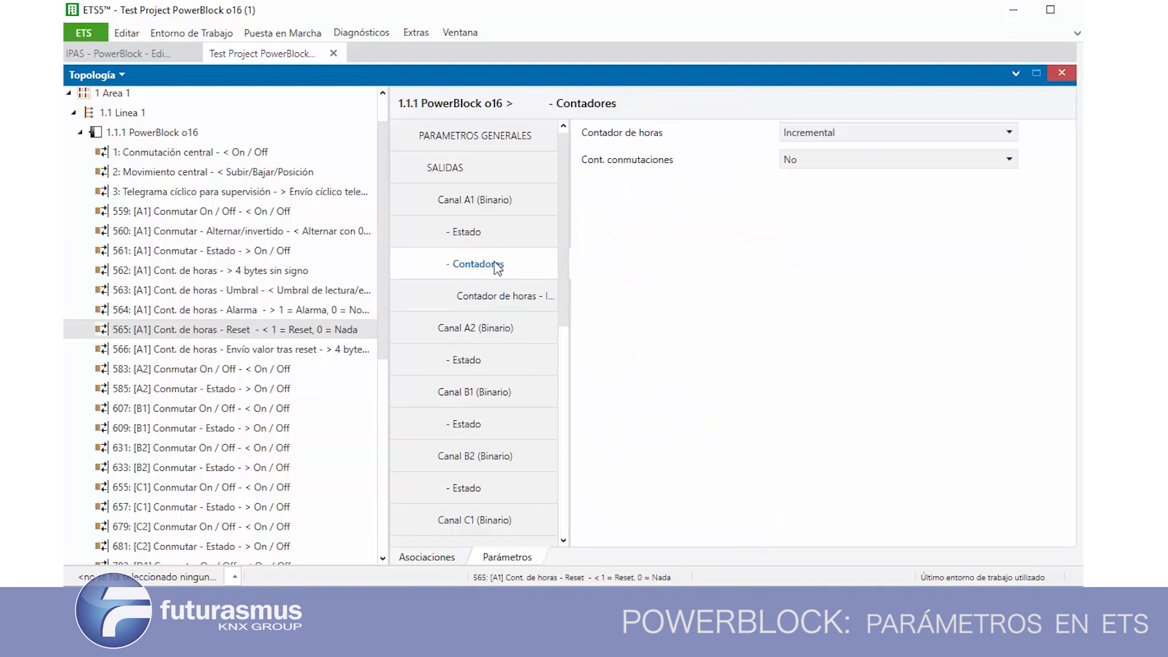
left_click(817, 135)
left_click(815, 189)
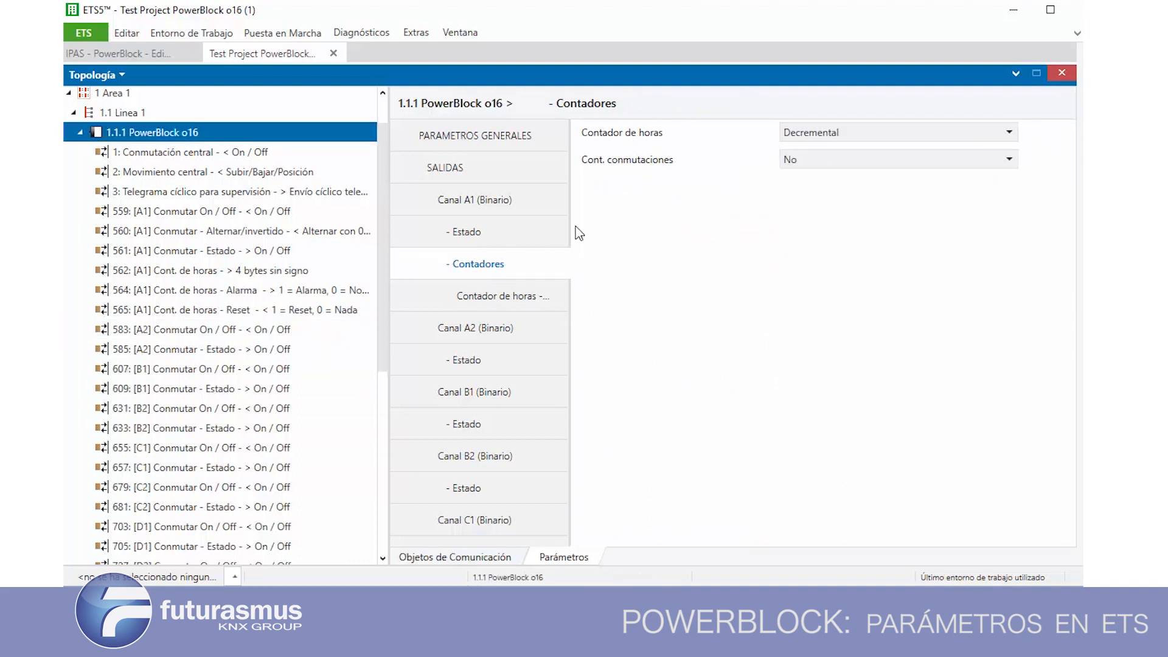
left_click(509, 298)
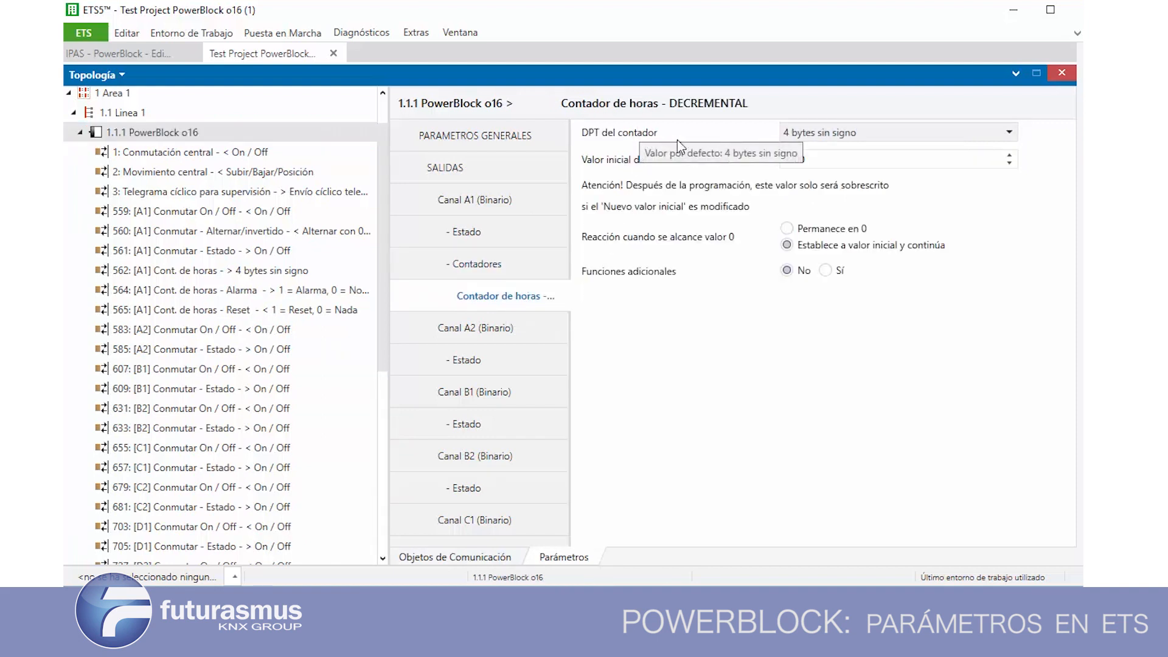
Check the decremental counter's Valor inicial field and set Reacción cuando se alcance valor 0 to Permanece en 0
double_click(836, 160)
left_click(837, 160)
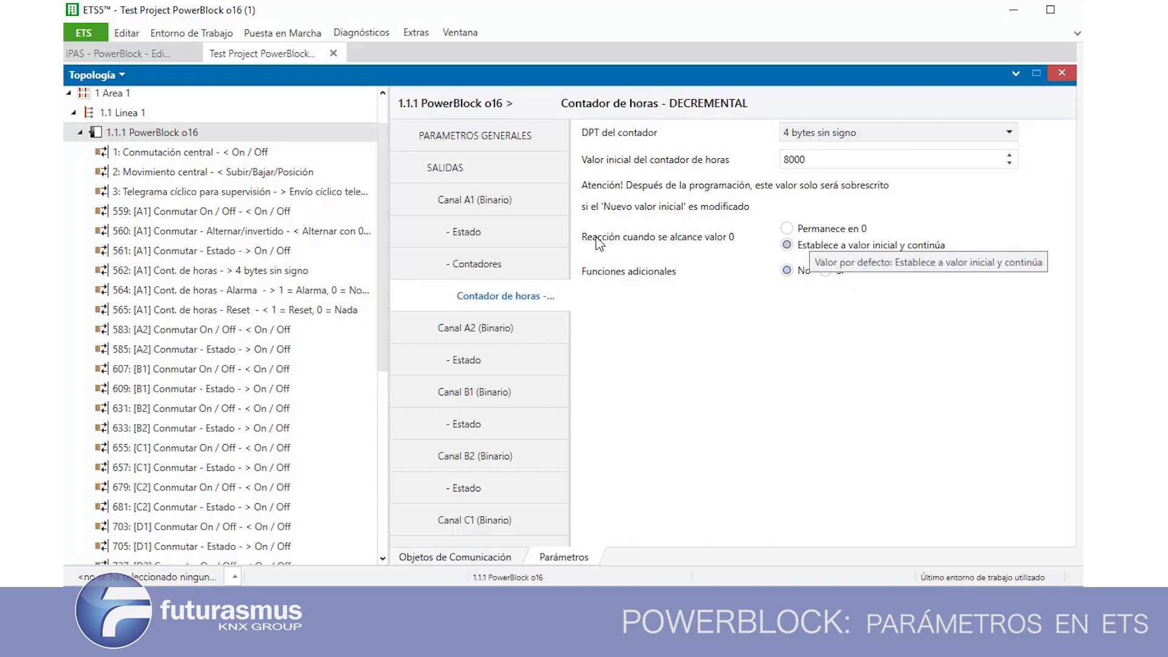
left_click(787, 229)
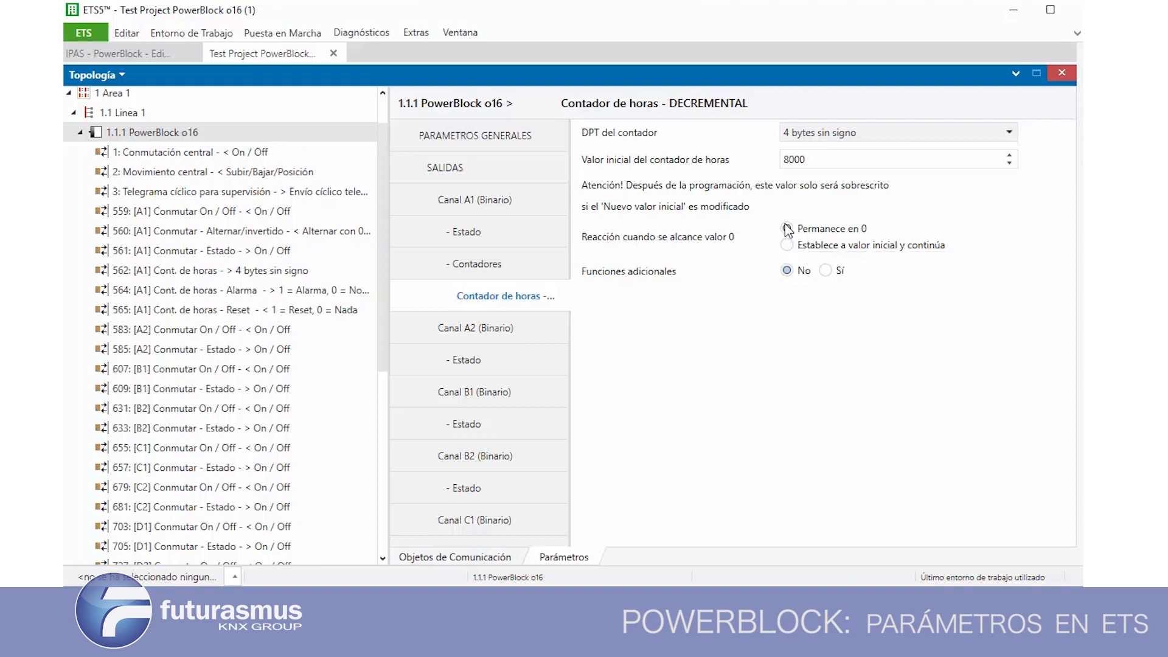
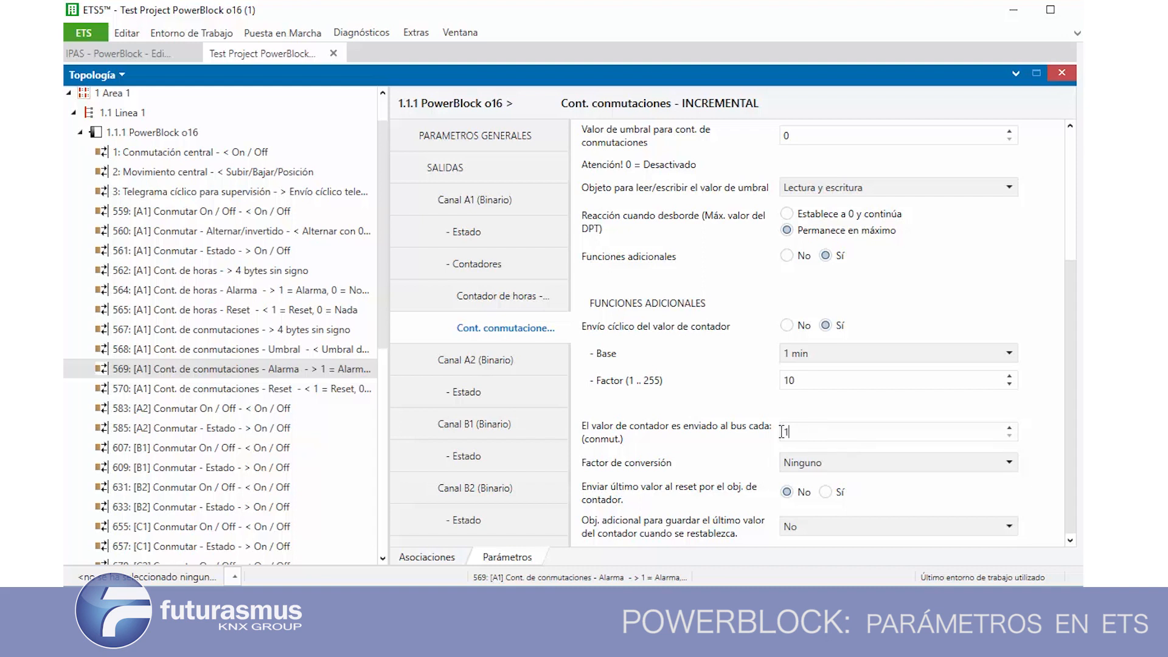
Set the switching counter's Factor de conversión to Varias conmutaciones incr. 1 paso and check its number-of-switchings field
left_click(825, 463)
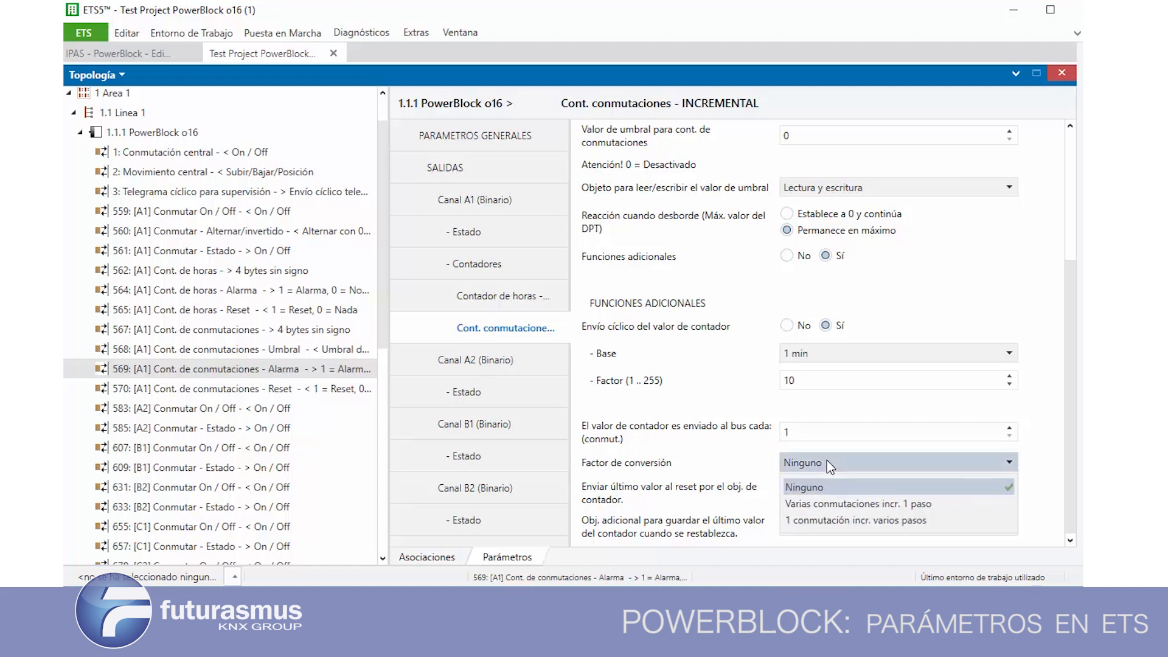
left_click(815, 509)
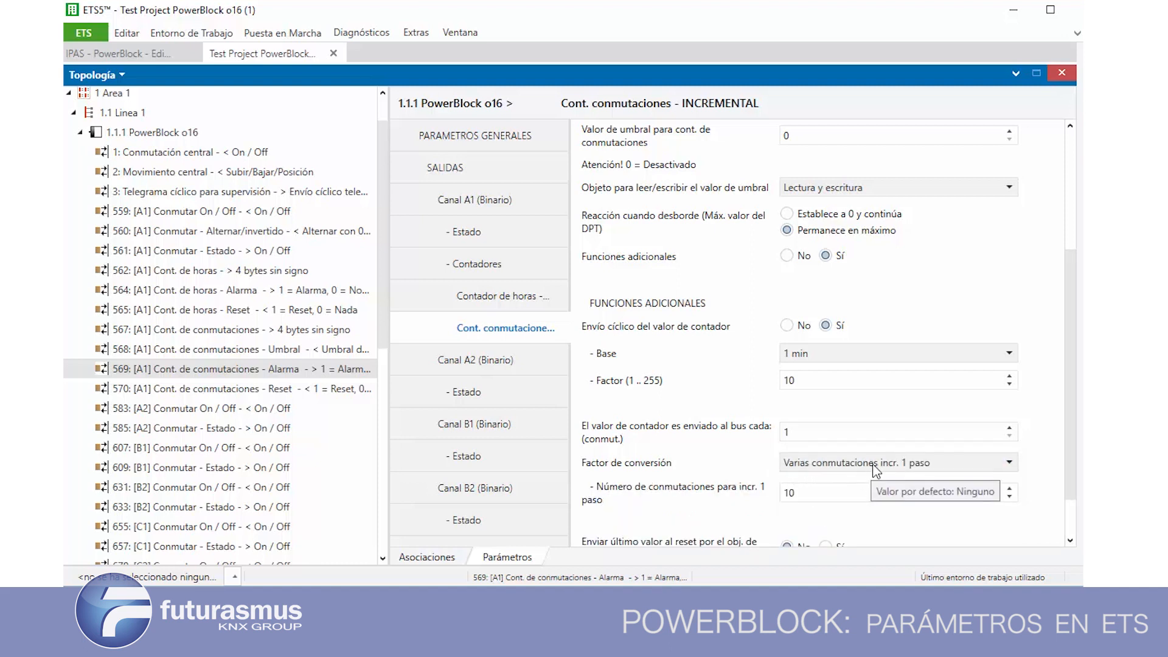
double_click(816, 498)
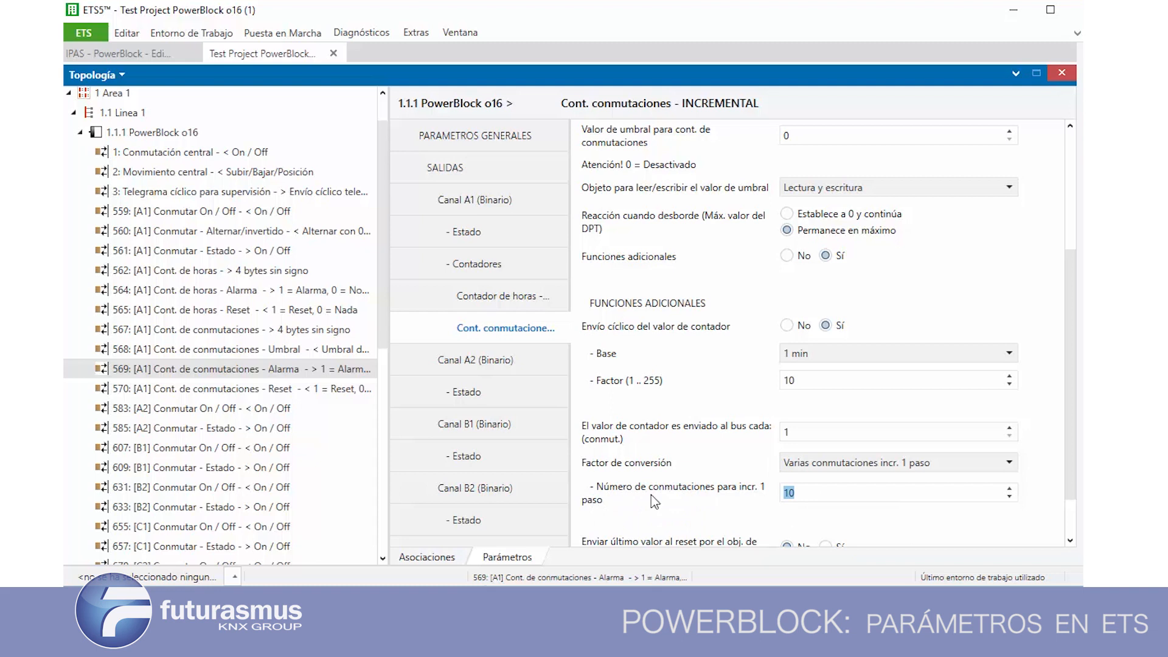
left_click(833, 492)
Set the switching counter's Factor de conversión to 1 conmutación incr. varios pasos and check the steps added per switching
left_click(824, 462)
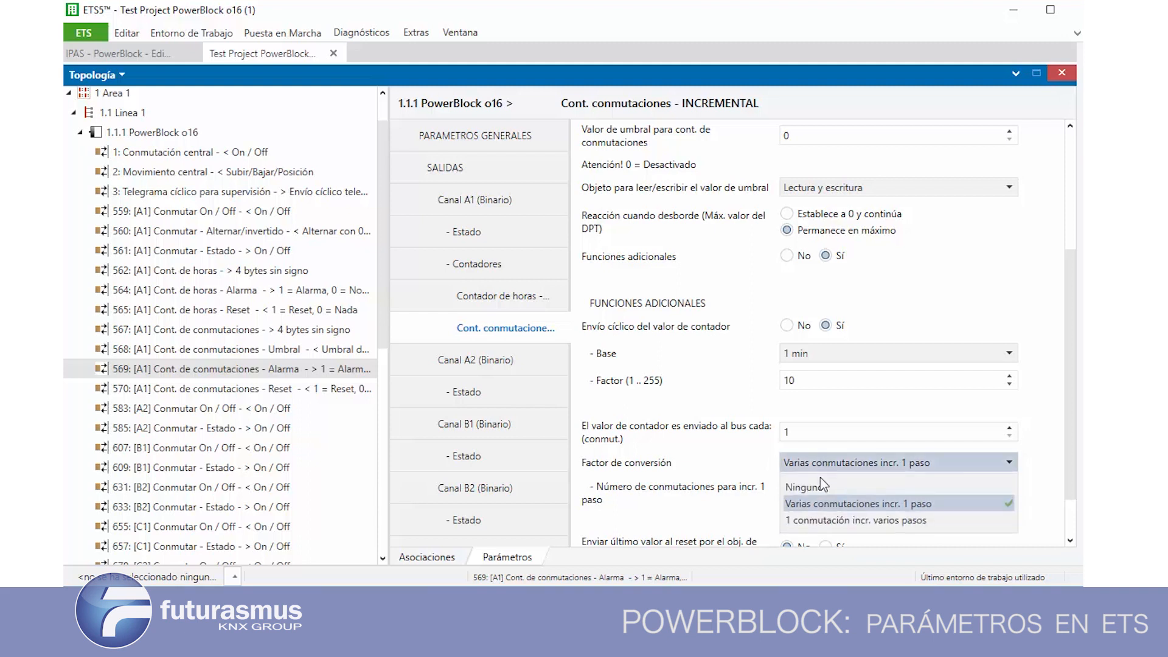
left_click(825, 519)
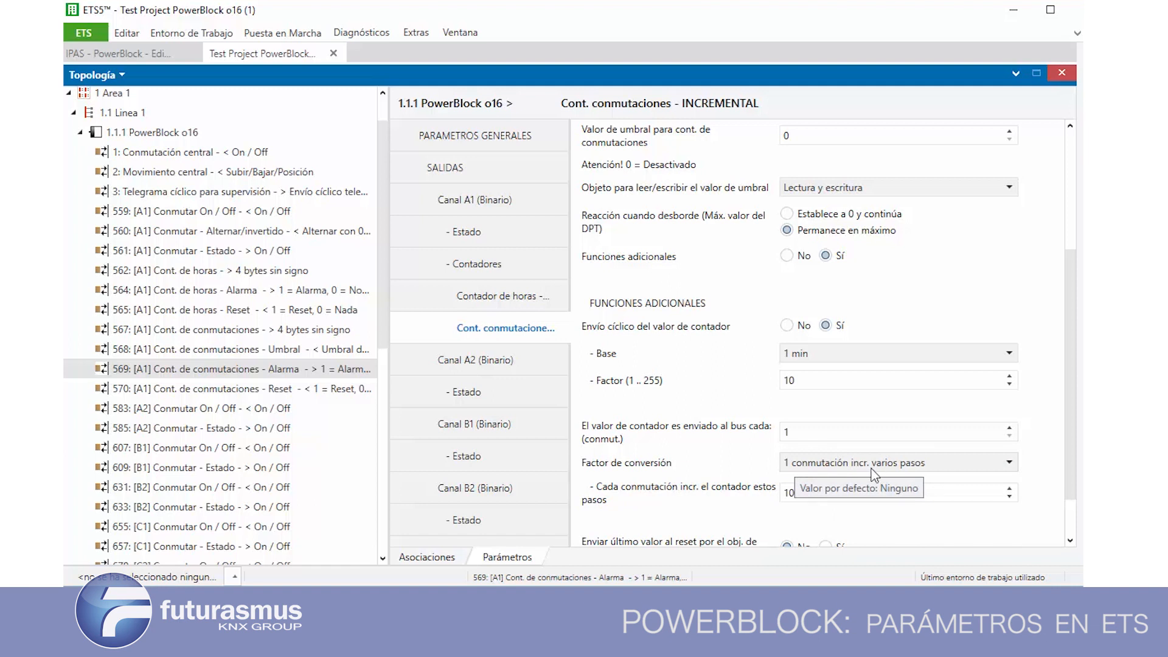
double_click(811, 492)
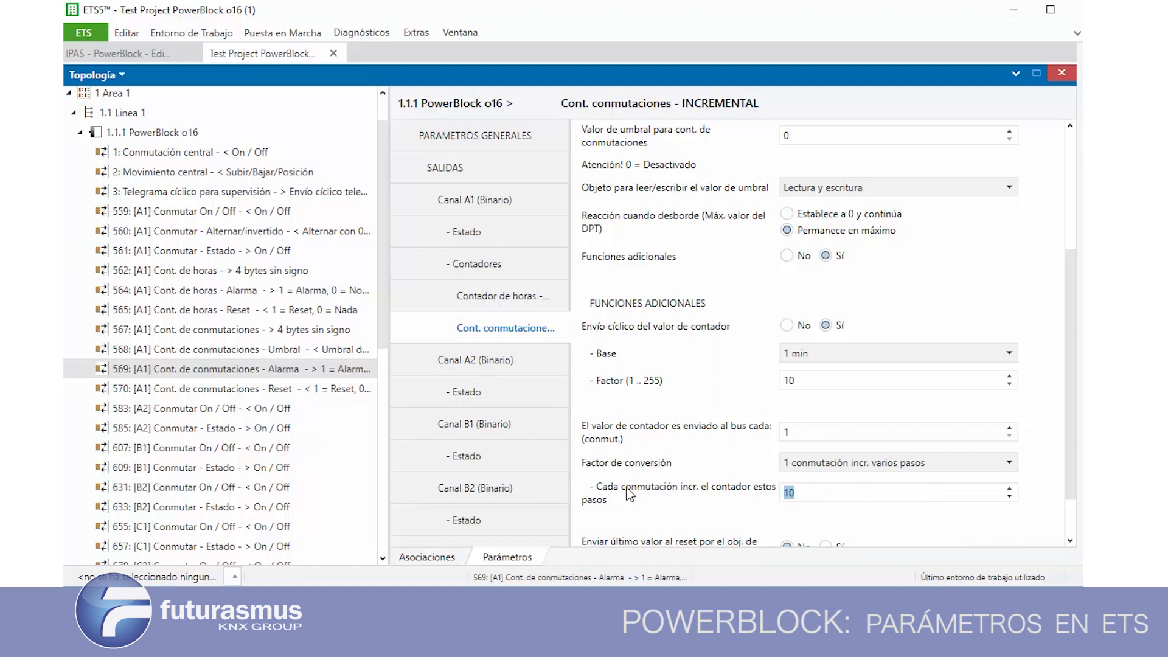
left_click(791, 493)
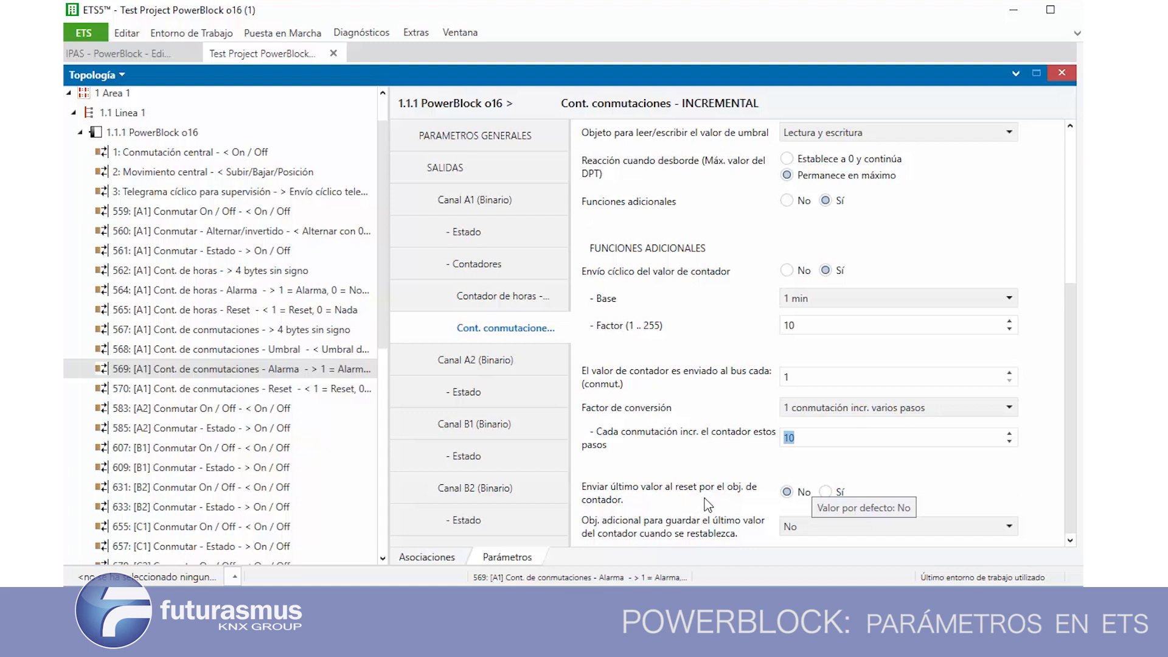
Set sending the switching counter's last value at reset to Sí and its additional last-value object to Sí y envía
left_click(826, 491)
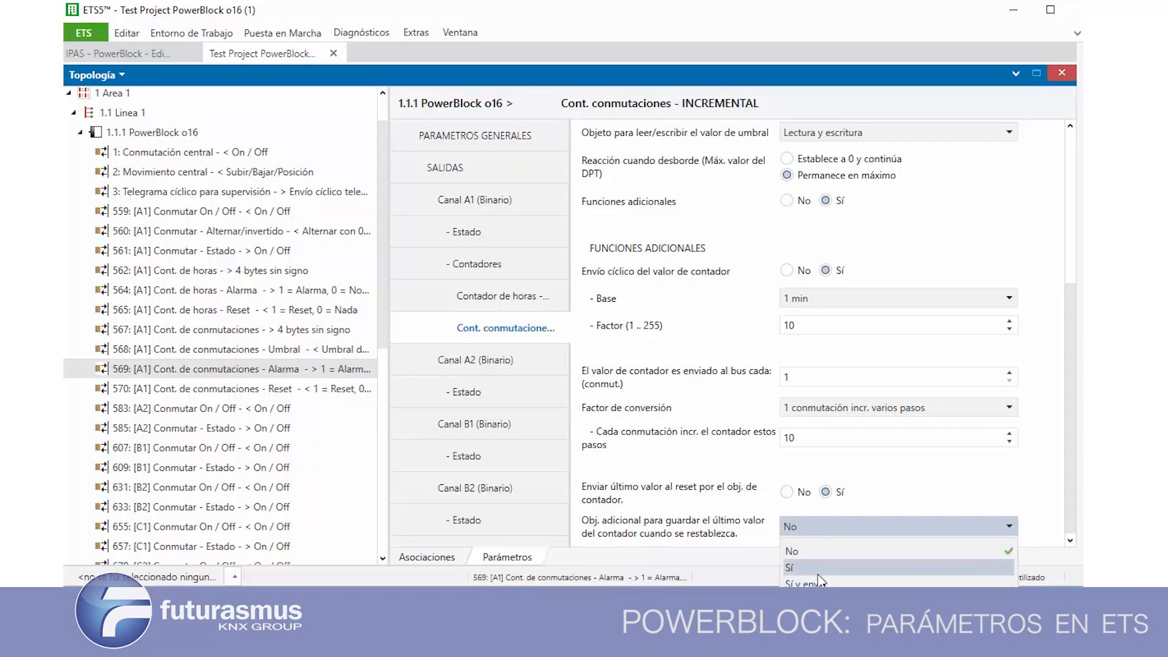
left_click(797, 583)
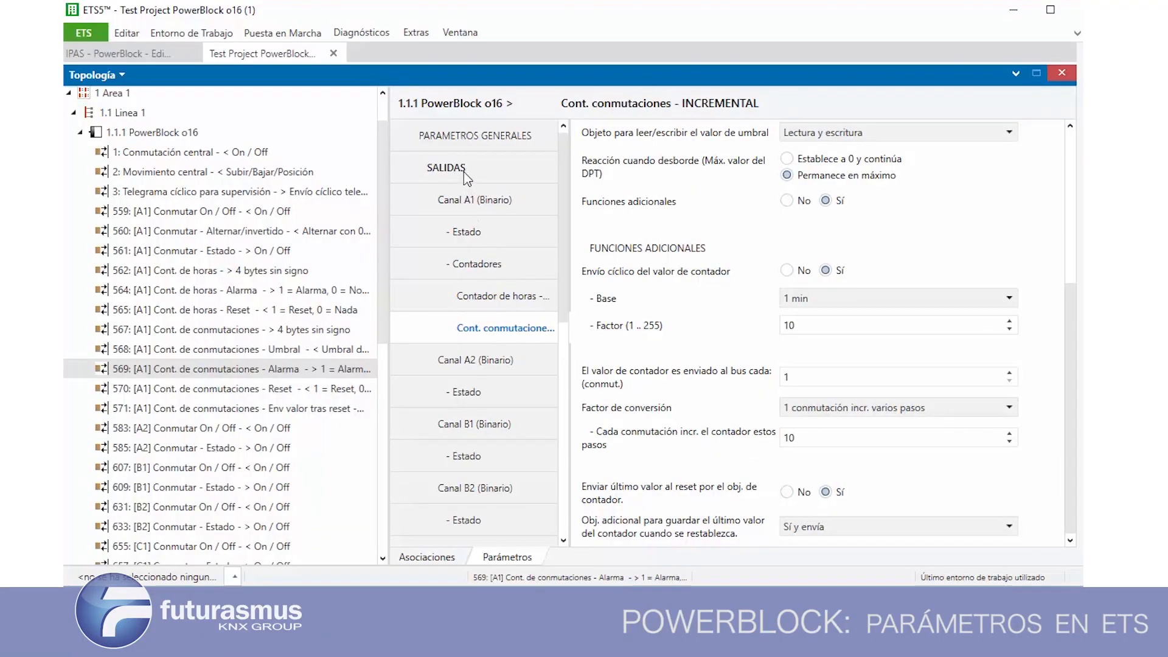
Enable Escenas in Canal A1's advanced functions and open the scene parameters
left_click(469, 200)
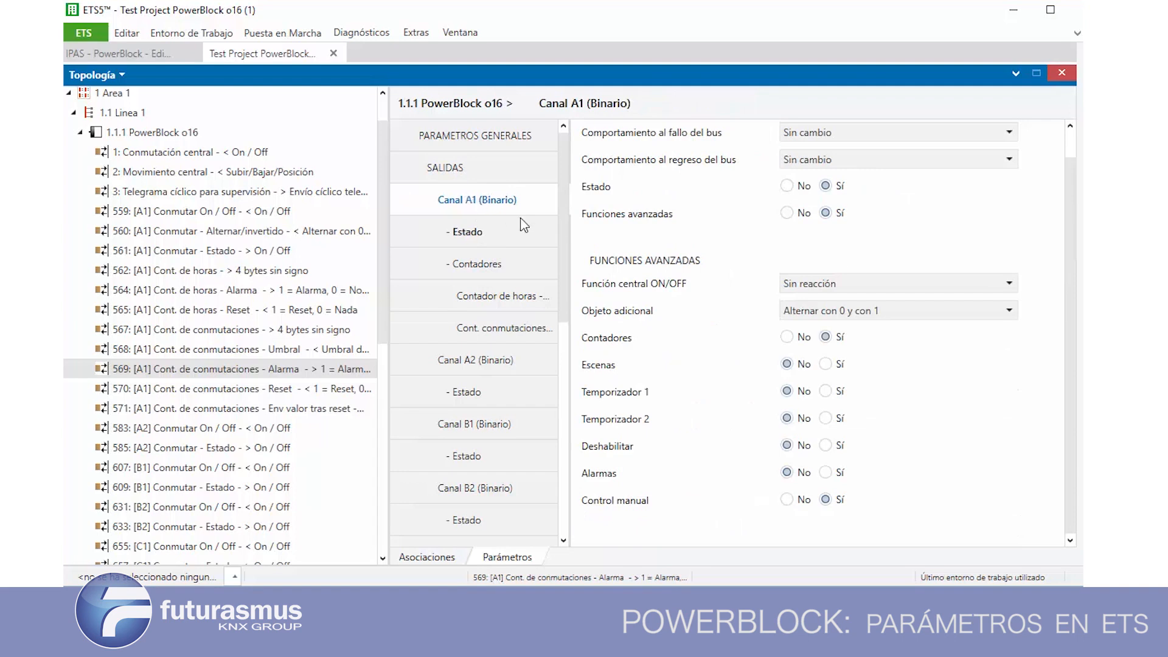
left_click(825, 364)
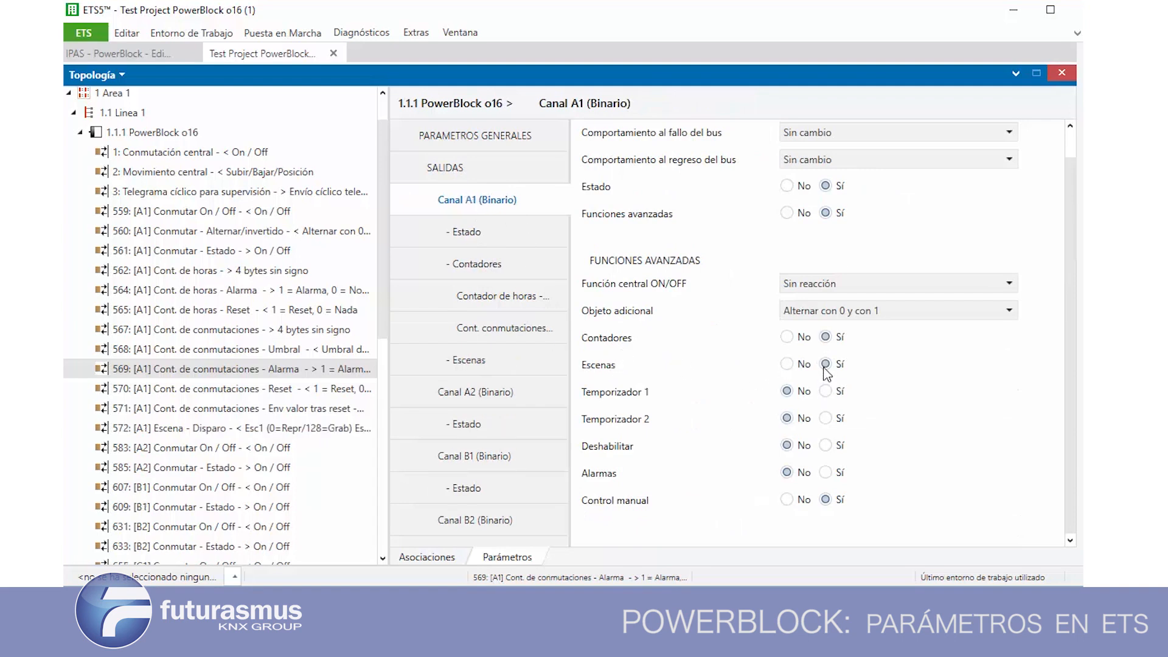
left_click(478, 362)
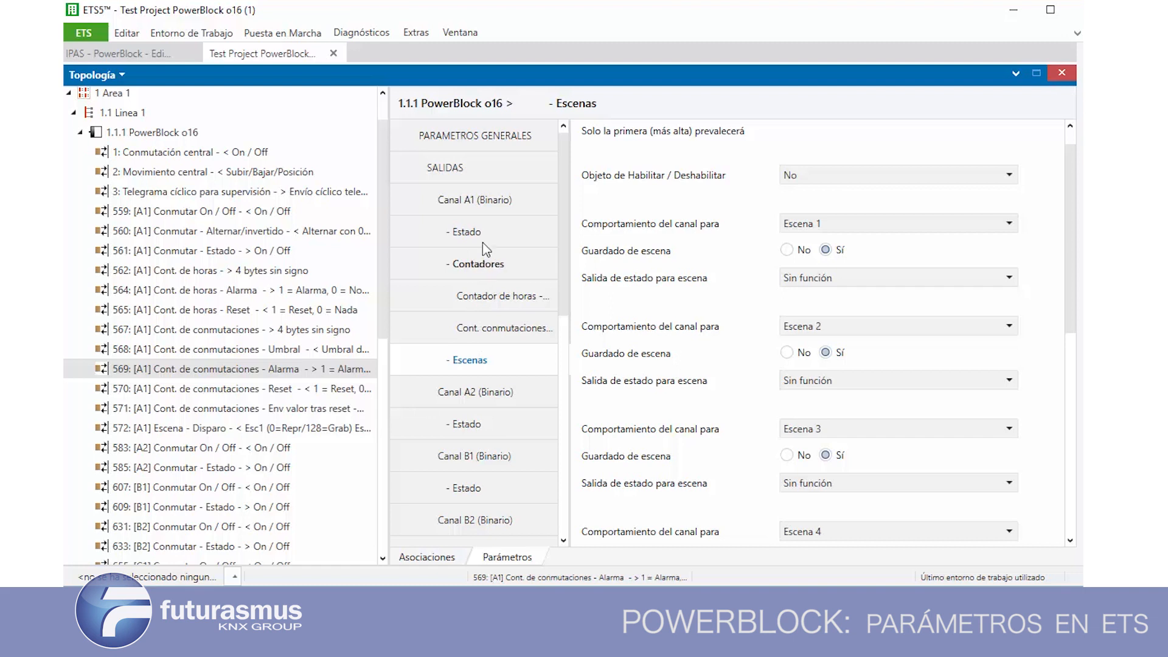
Set Contadores to No for Canal A1 and return to the channel's scene parameters
left_click(475, 200)
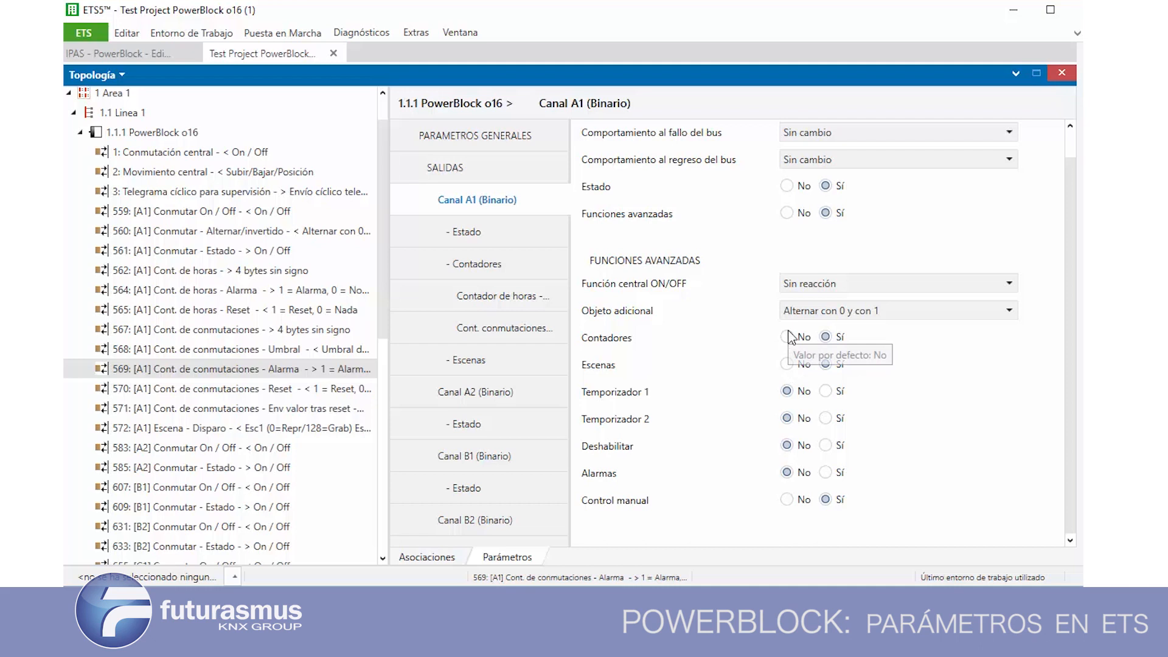
left_click(787, 337)
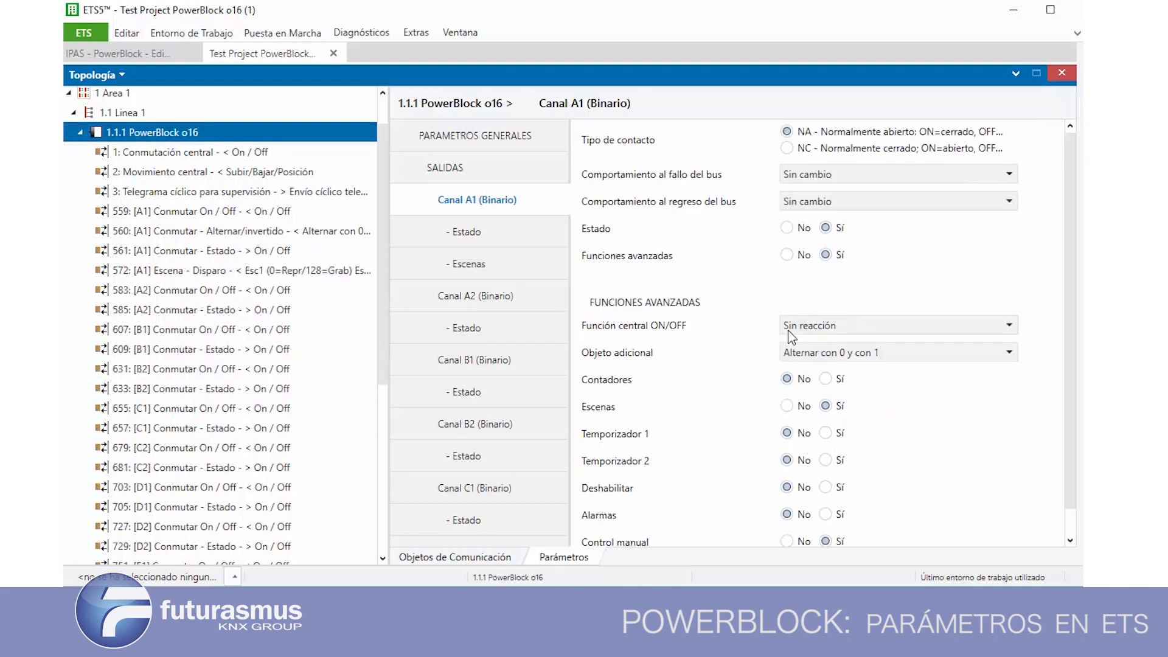
left_click(462, 266)
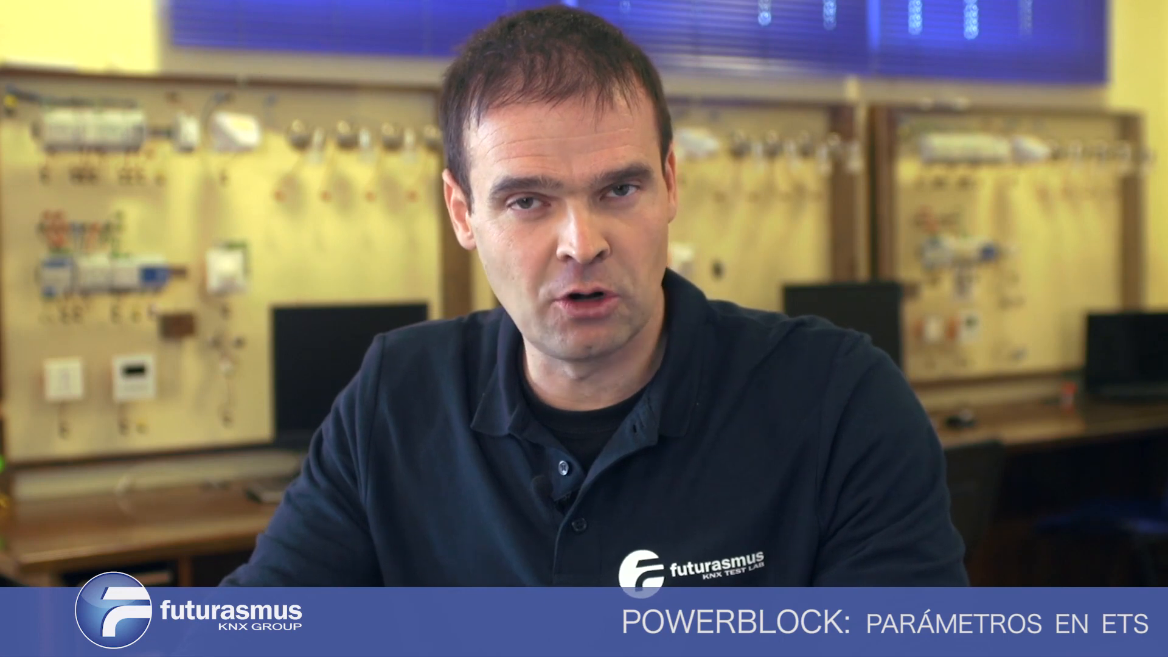
Examine the Objeto de Habilitar / Deshabilitar options and the scene behaviour blocks of Canal A1
left_click(806, 201)
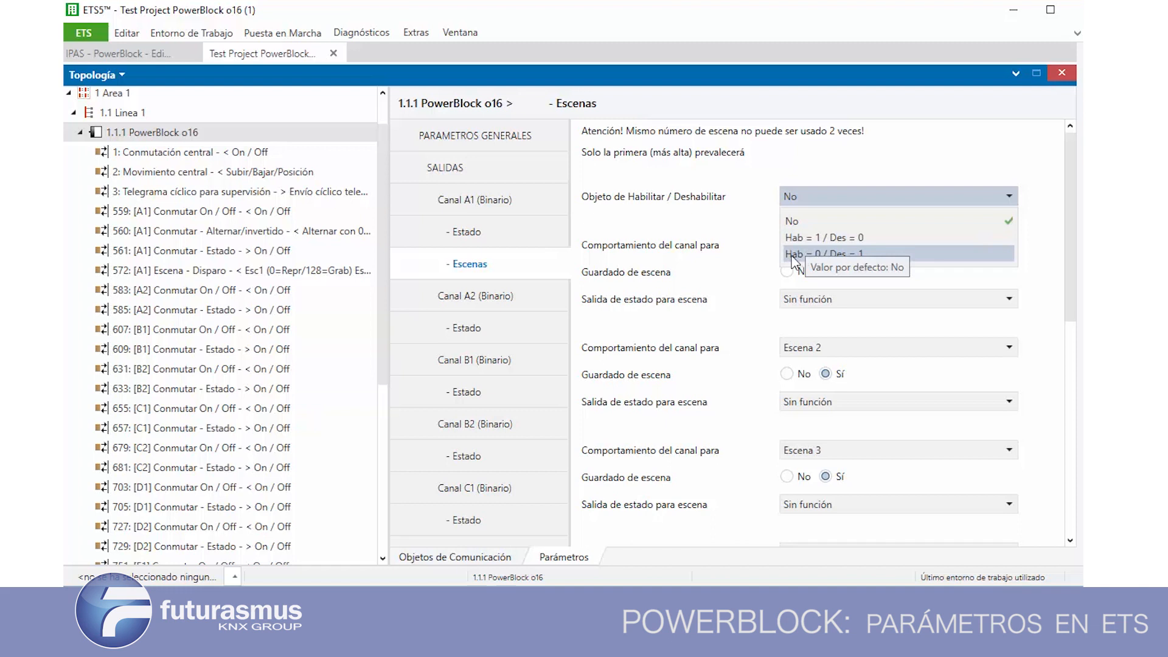
left_click(723, 249)
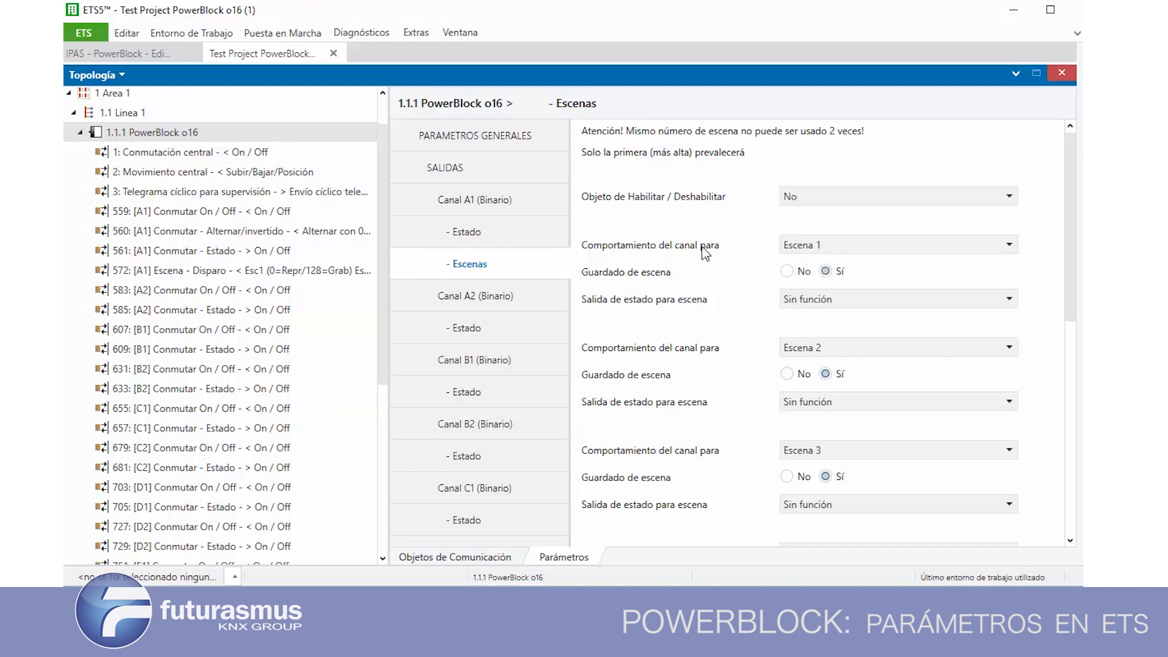
left_click_drag(1069, 246, 1068, 285)
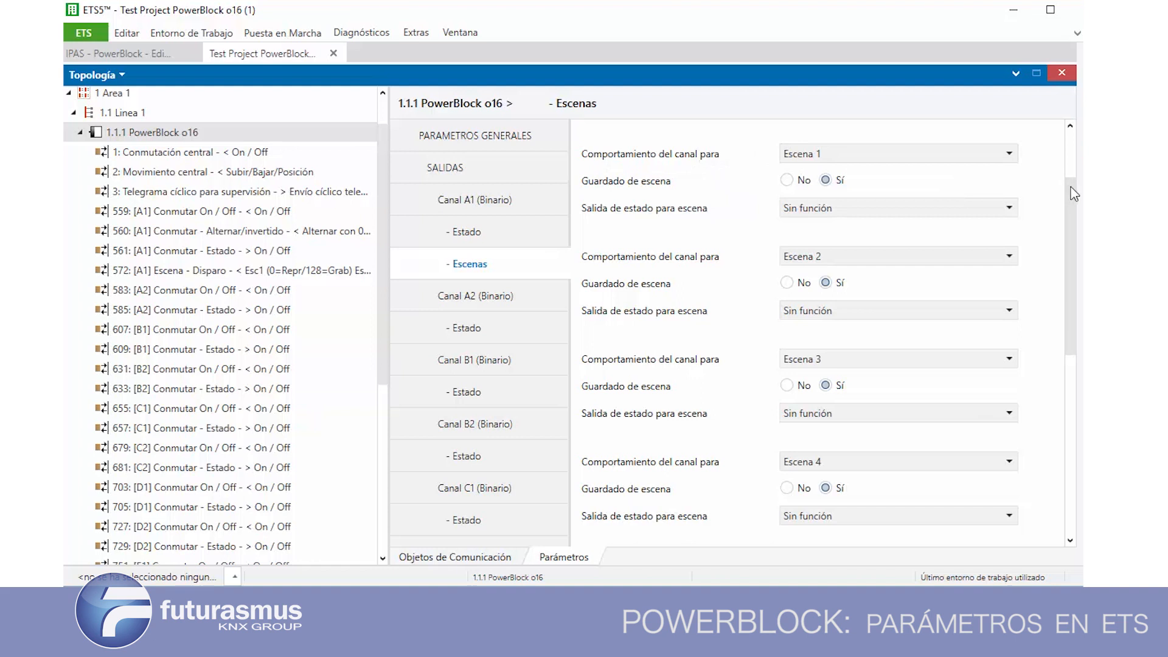
scroll(959, 176, "up", 3)
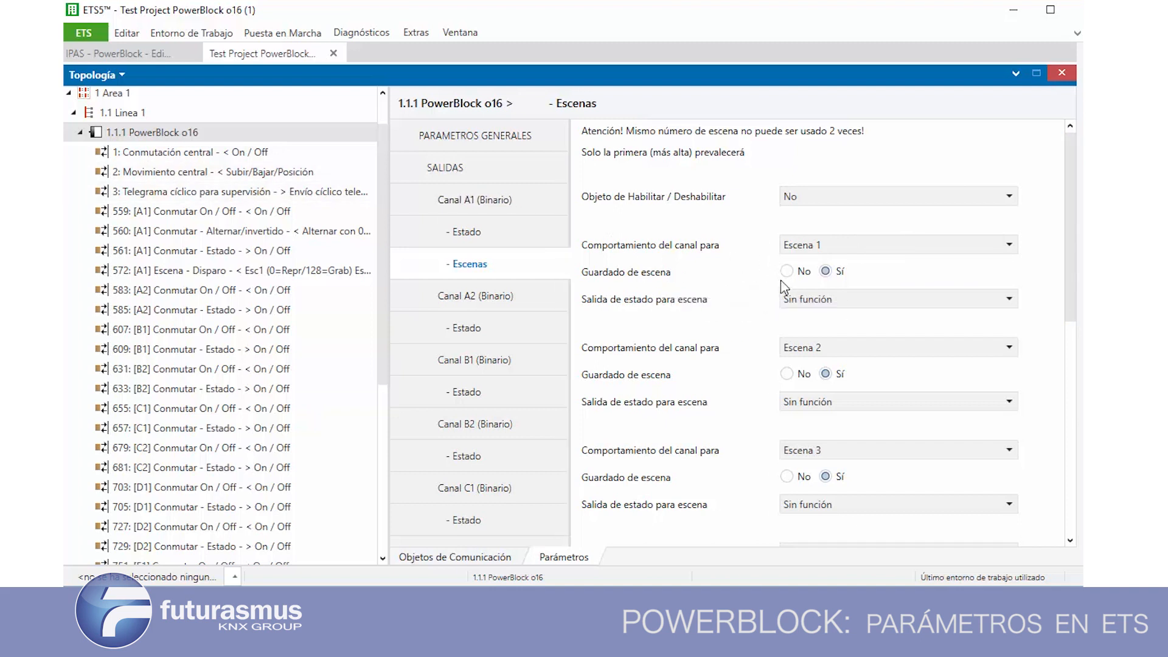
Try ON as Escena 1's Salida de estado para escena and restore the parameter to Sin función
left_click(821, 301)
left_click(793, 341)
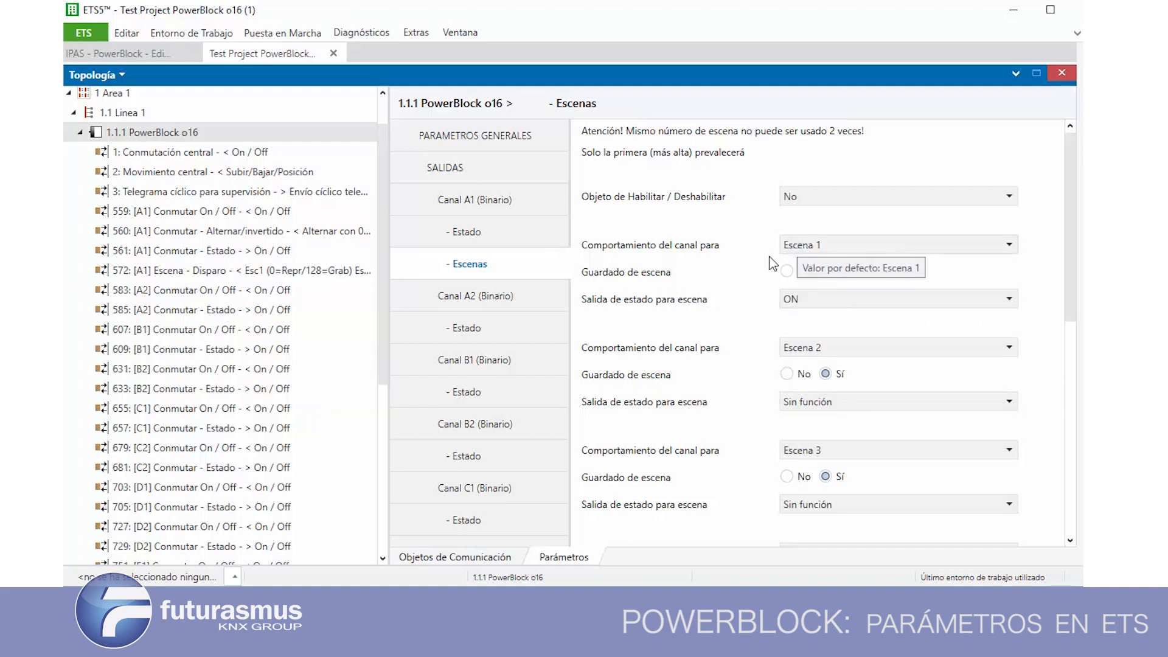
left_click(828, 300)
left_click(821, 353)
left_click(818, 304)
left_click(816, 321)
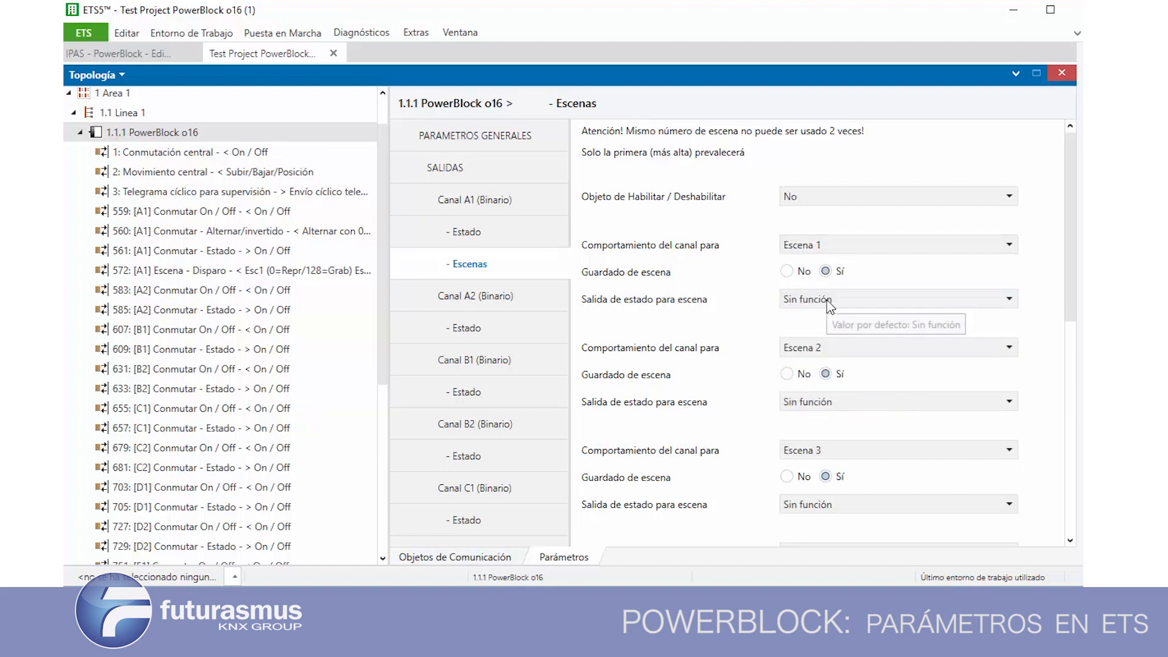
Check the scene numbers offered for the second block and set Escena 2's Salida de estado para escena to ON
left_click(807, 349)
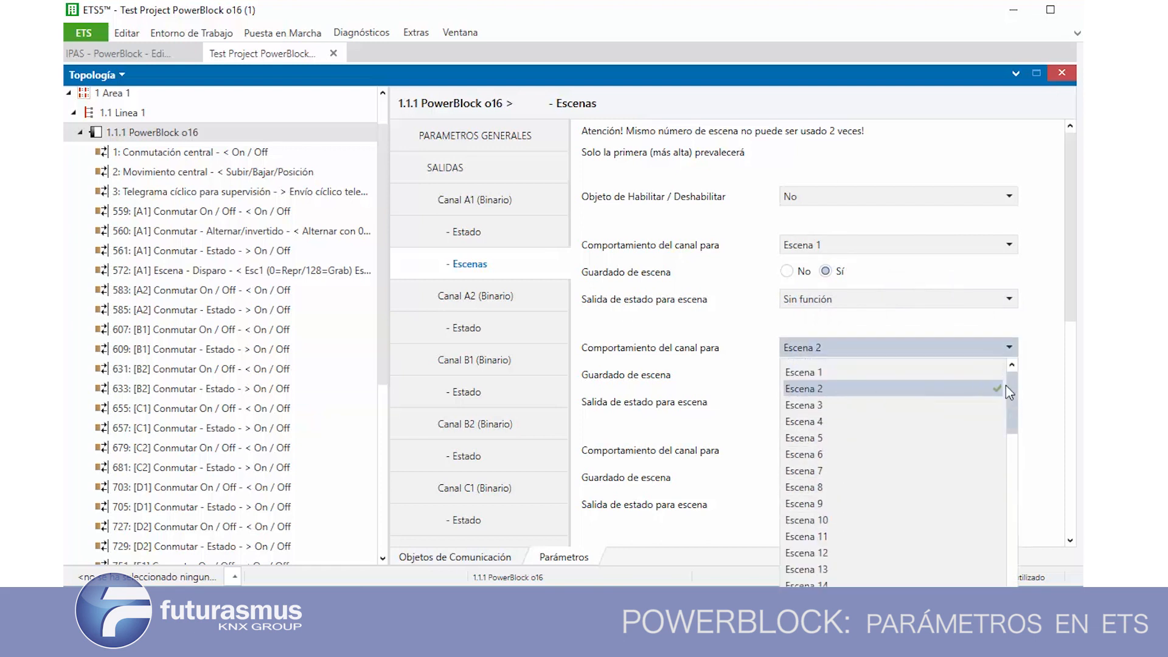
left_click(720, 348)
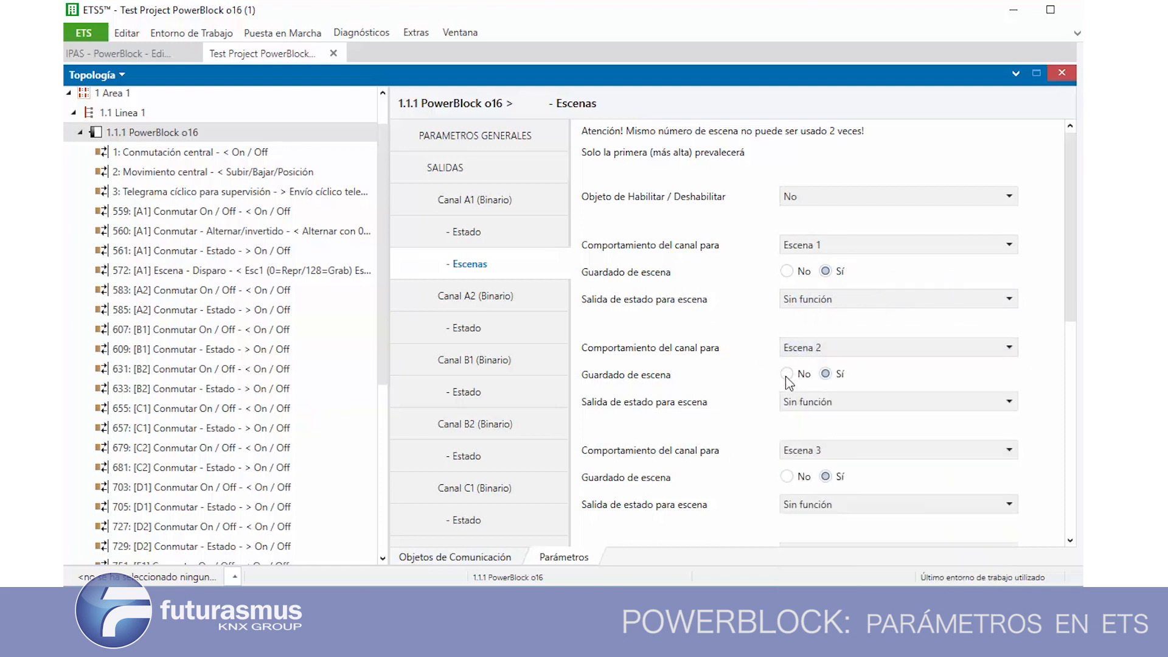
left_click(791, 402)
left_click(811, 446)
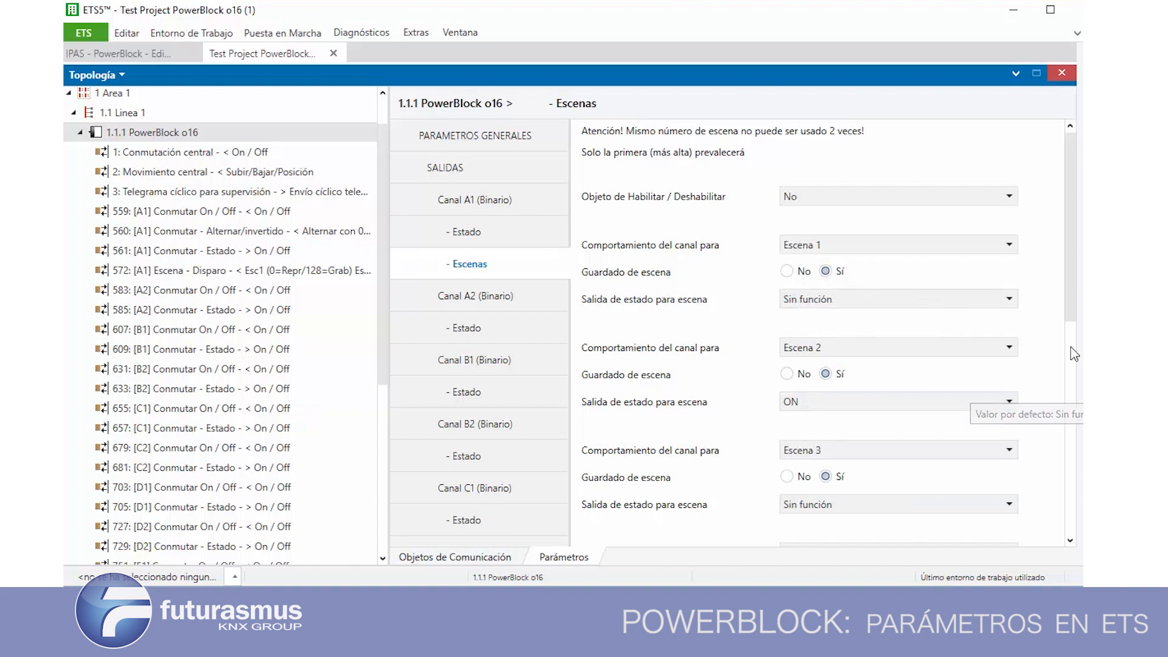
Review the scene blocks through Escena 8 and set Escena 2's Guardado de escena to No
left_click_drag(1076, 316, 1078, 523)
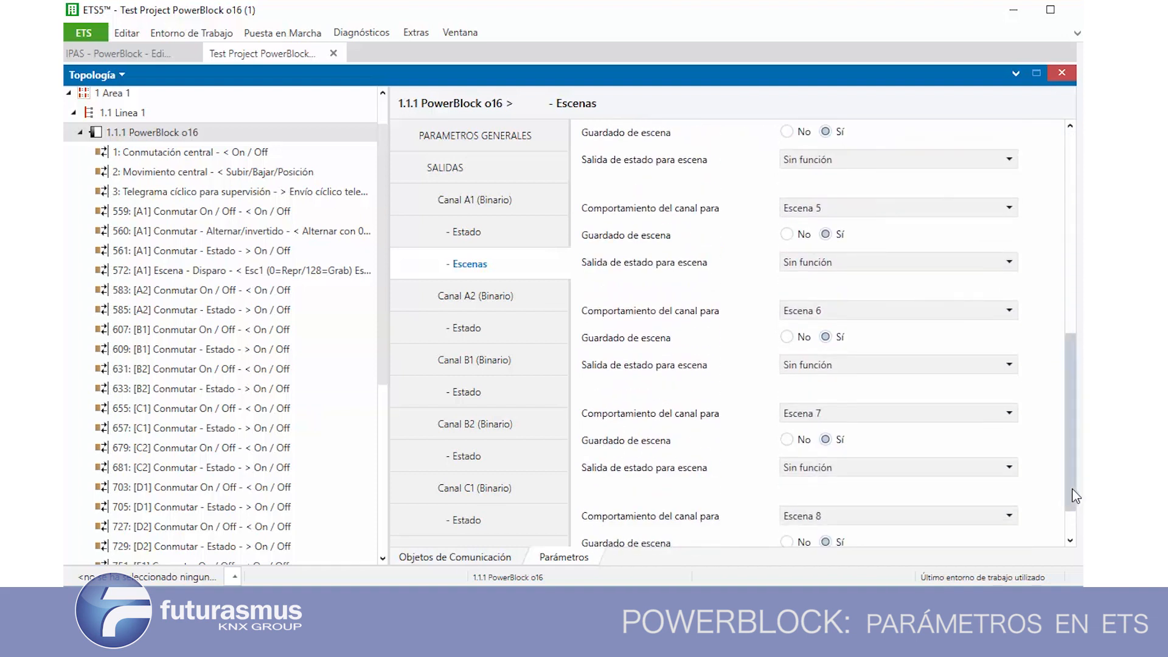
scroll(1074, 518, "down", 2)
scroll(1075, 514, "up", 1)
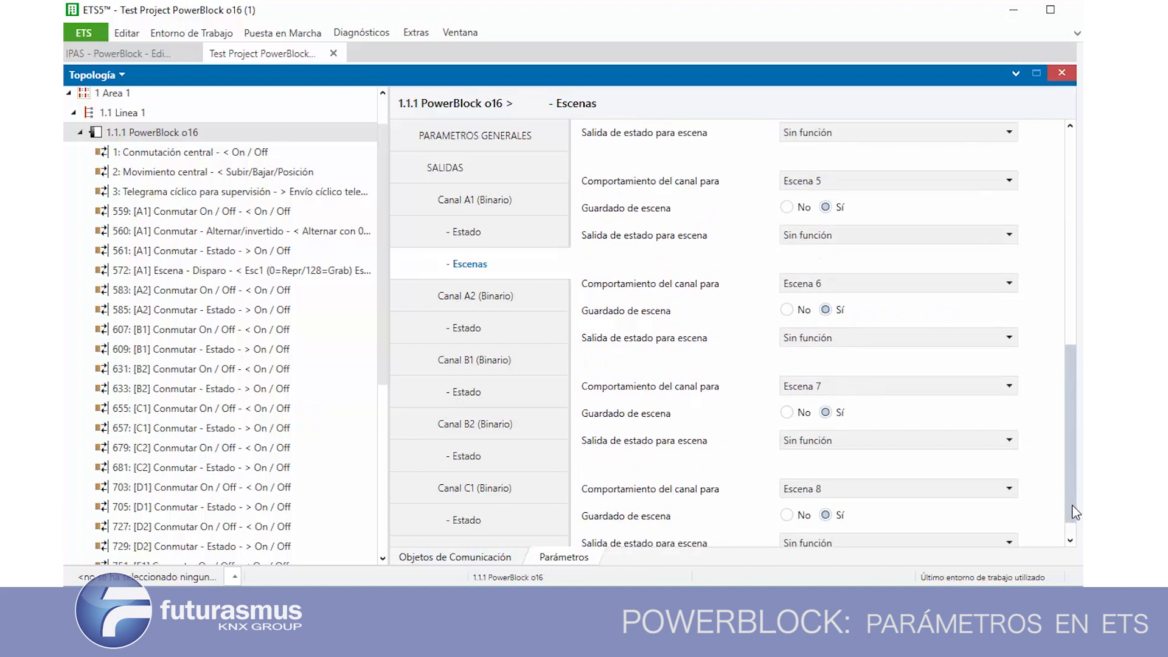
left_click_drag(1075, 499, 1065, 306)
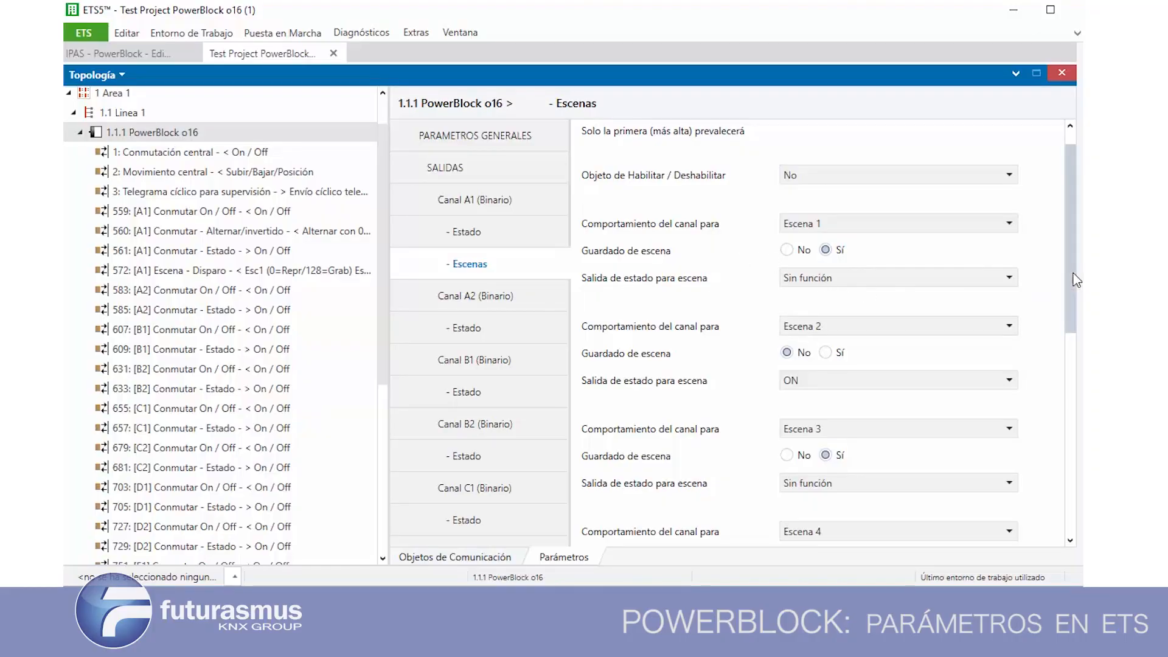
left_click_drag(1075, 305, 1078, 239)
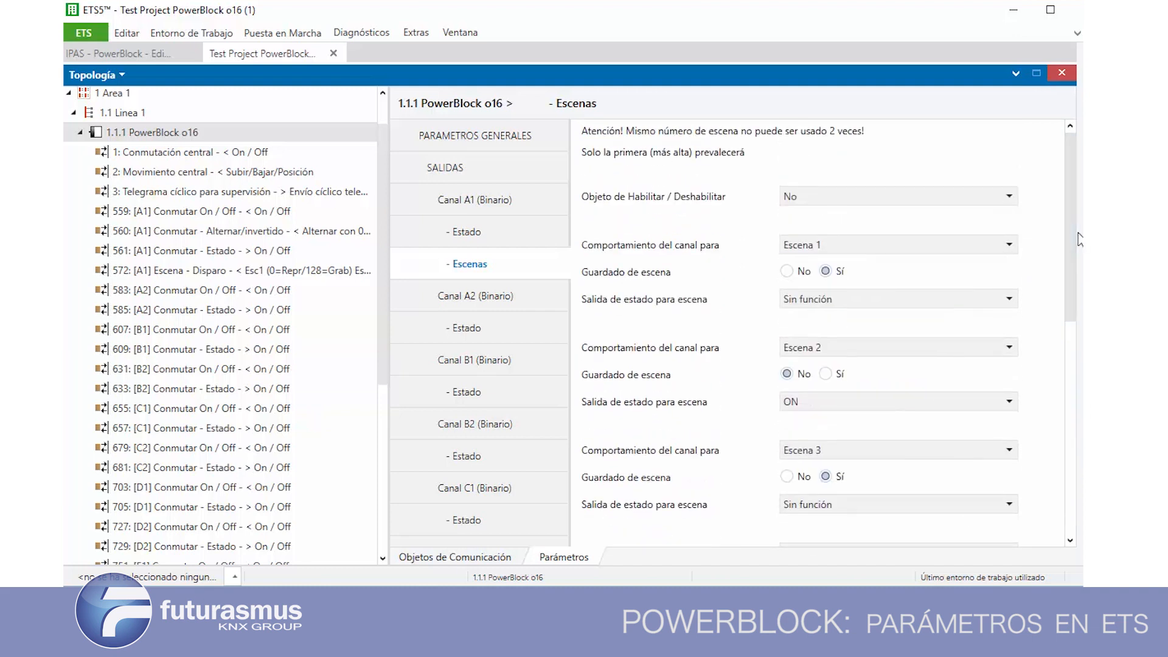
Examine the scene numbers available for the first block's Comportamiento del canal para, keeping Escena 1
left_click(811, 245)
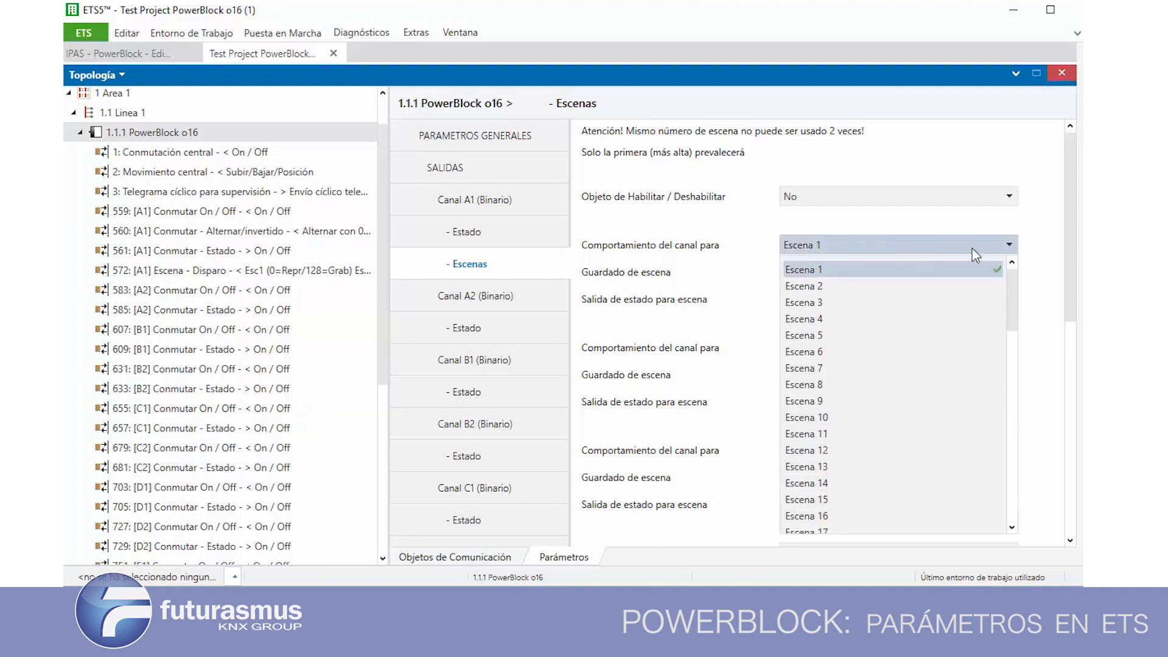
left_click_drag(1019, 293, 1020, 504)
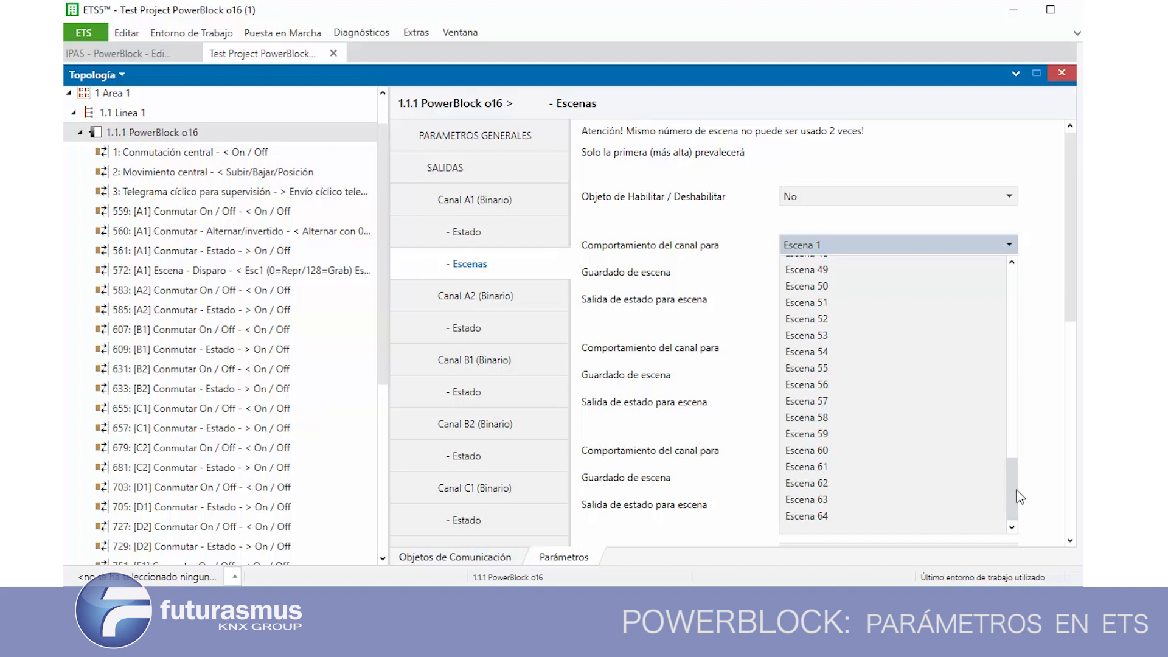
left_click(1075, 301)
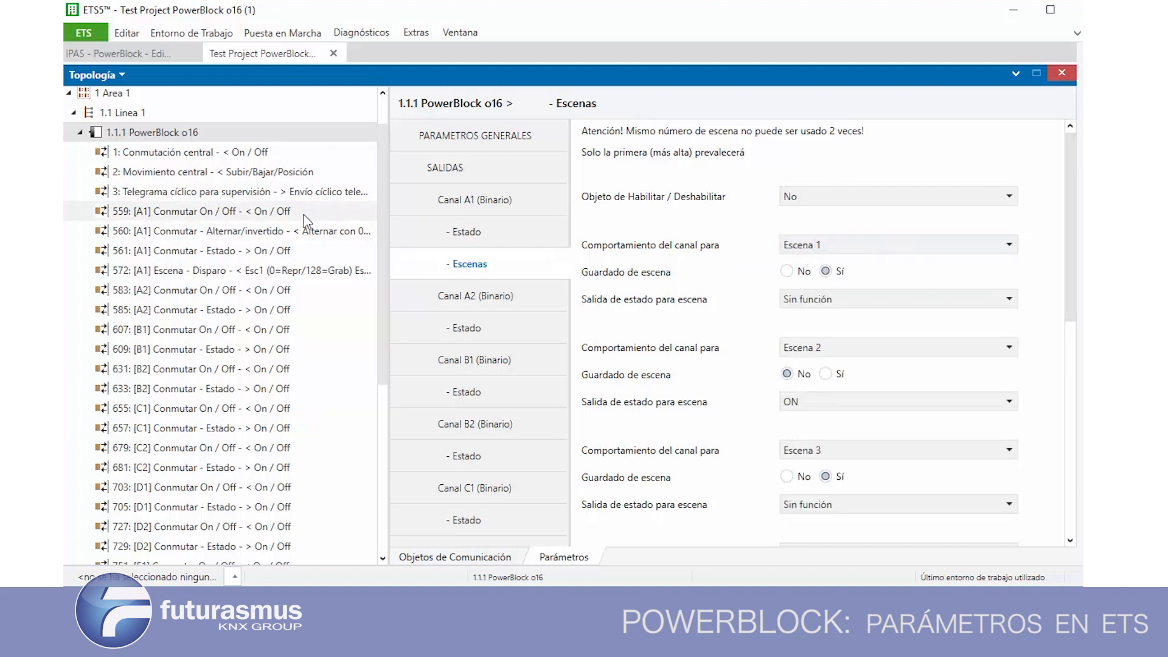
Select communication object 572, [A1] Escena - Disparo, in the PowerBlock o16's object list
scroll(380, 218, "down", 1)
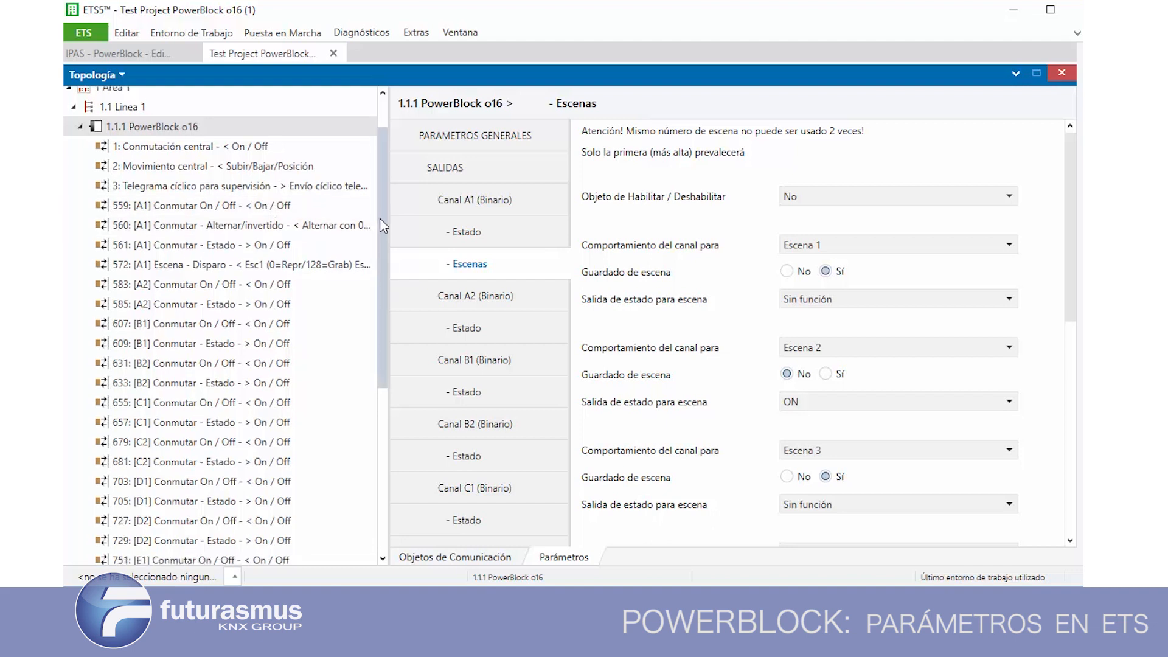
left_click_drag(388, 245, 391, 212)
left_click(228, 275)
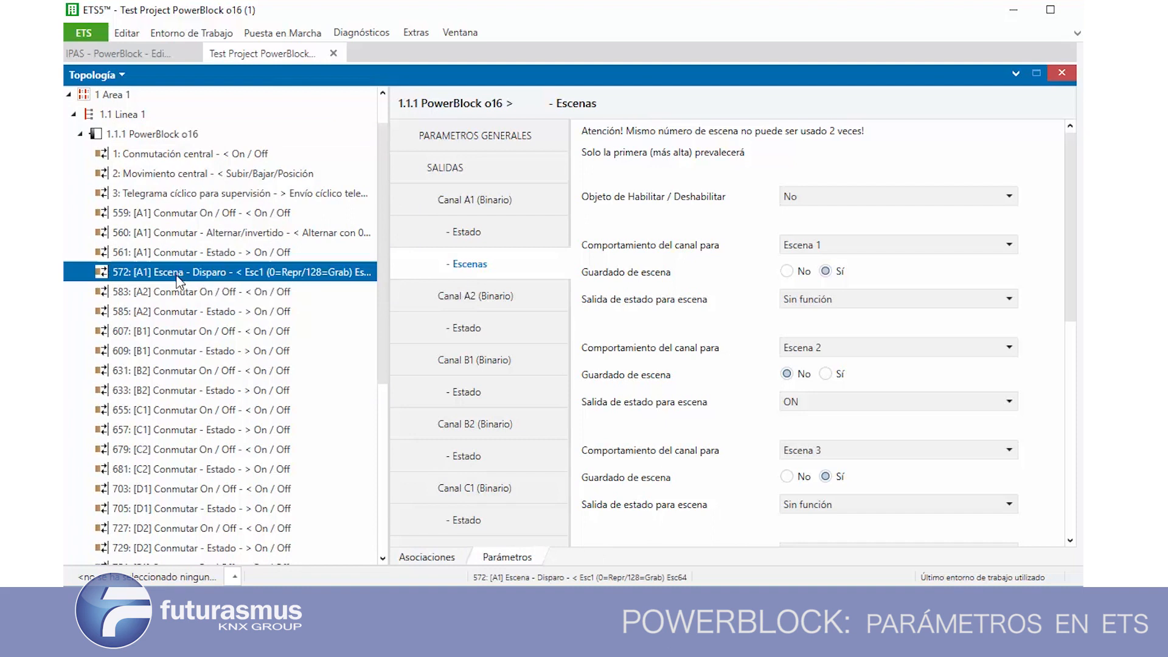